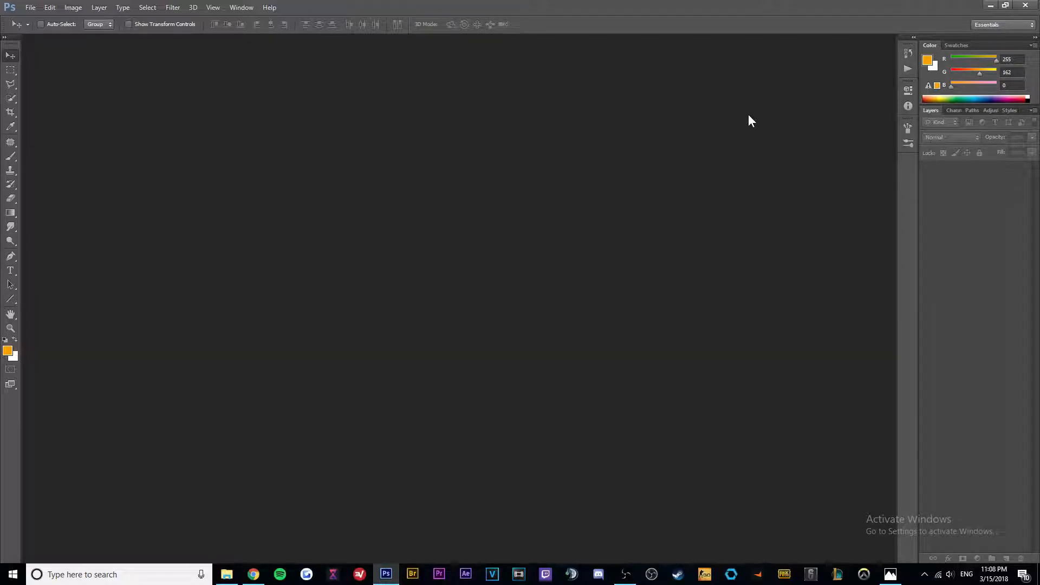
Step: Examine the finished sample thumbnail SV Pro 15.png in the Photos viewer, then put the viewer away
left_click(890, 574)
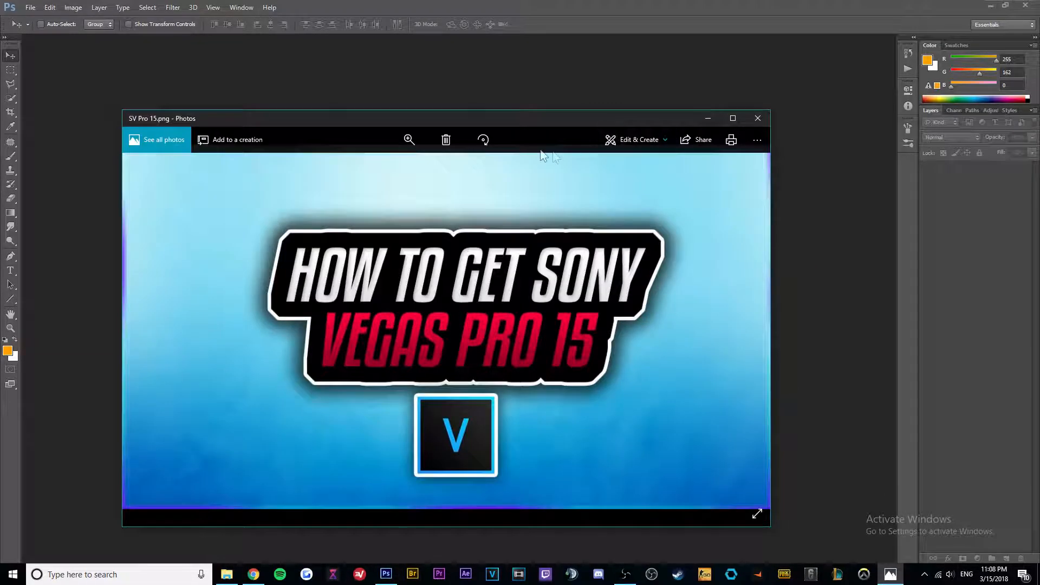
left_click_drag(444, 119, 481, 98)
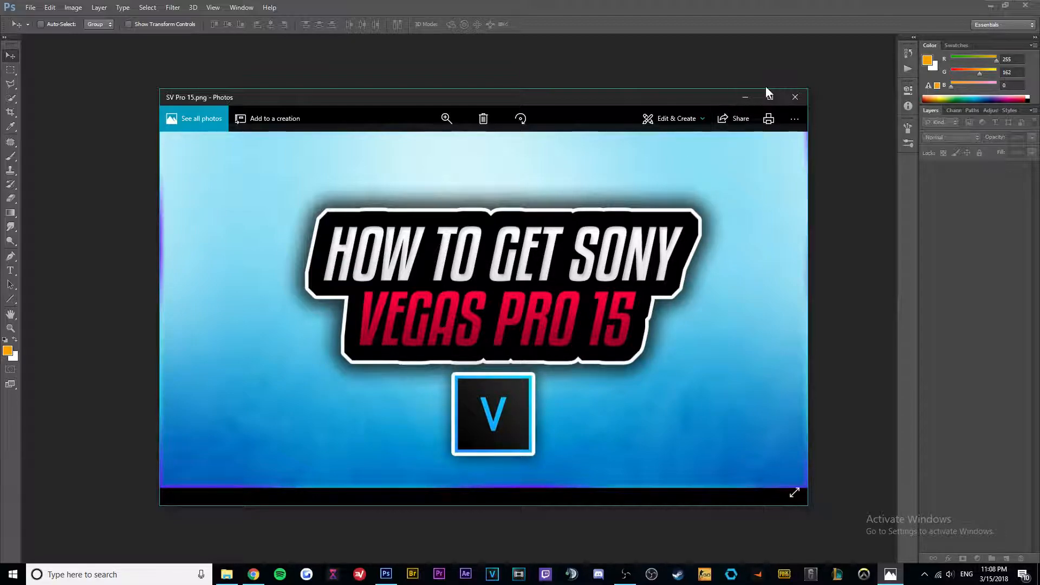
left_click(744, 99)
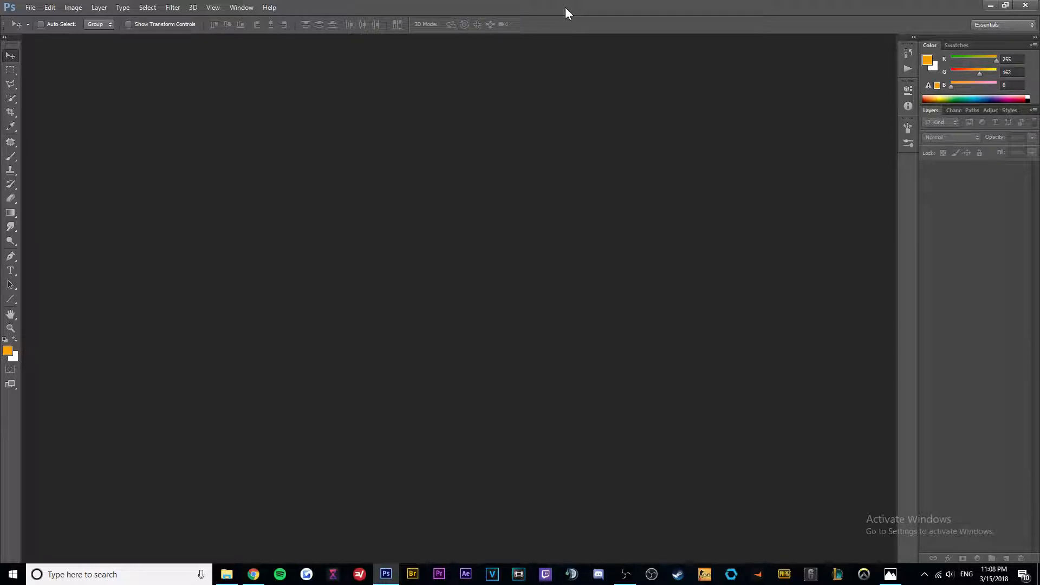
Step: Create a new document 1280 pixels wide and 720 pixels high
left_click(29, 8)
left_click(50, 23)
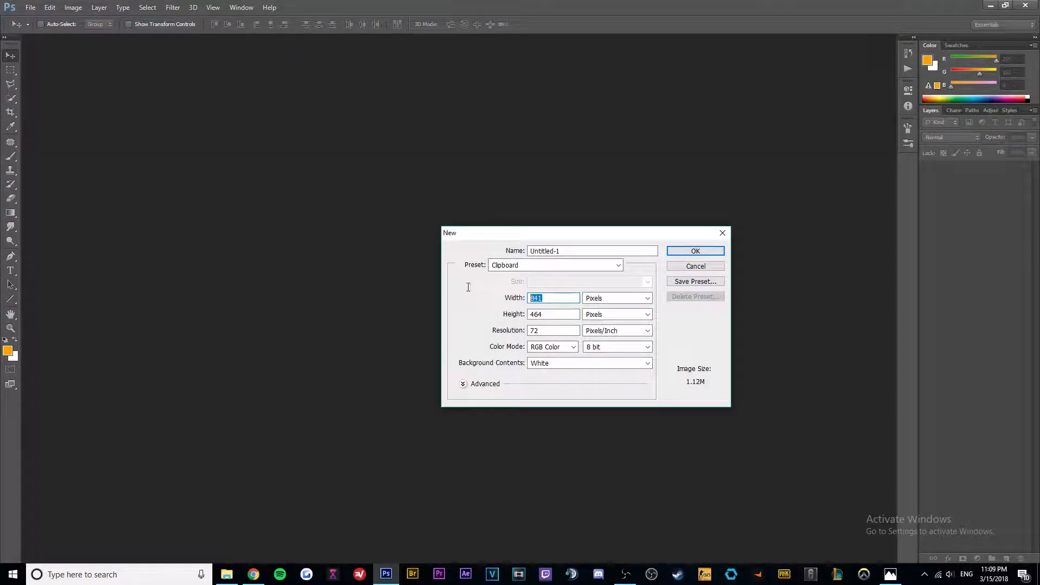
type("12")
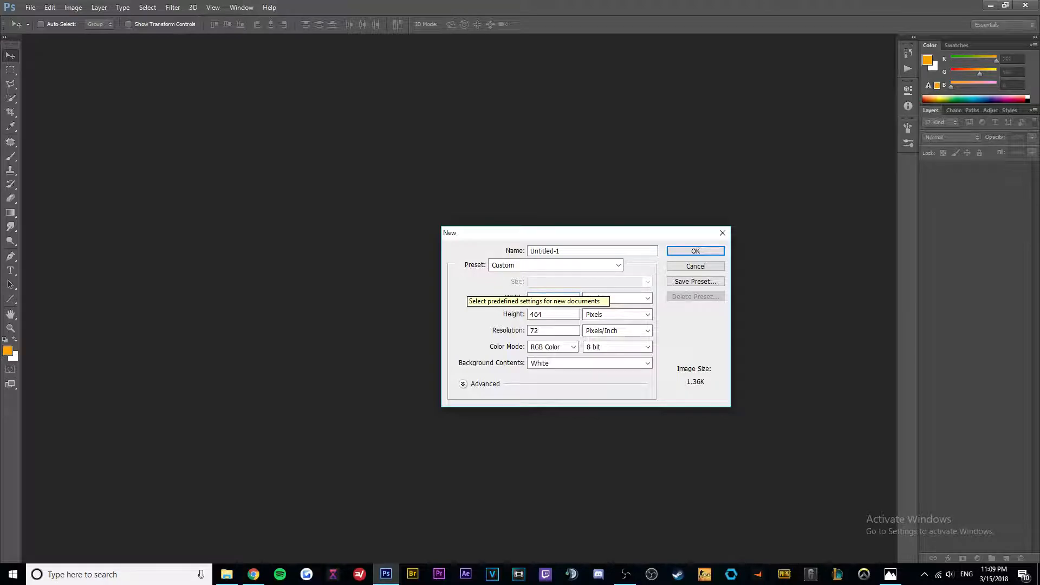
type("80")
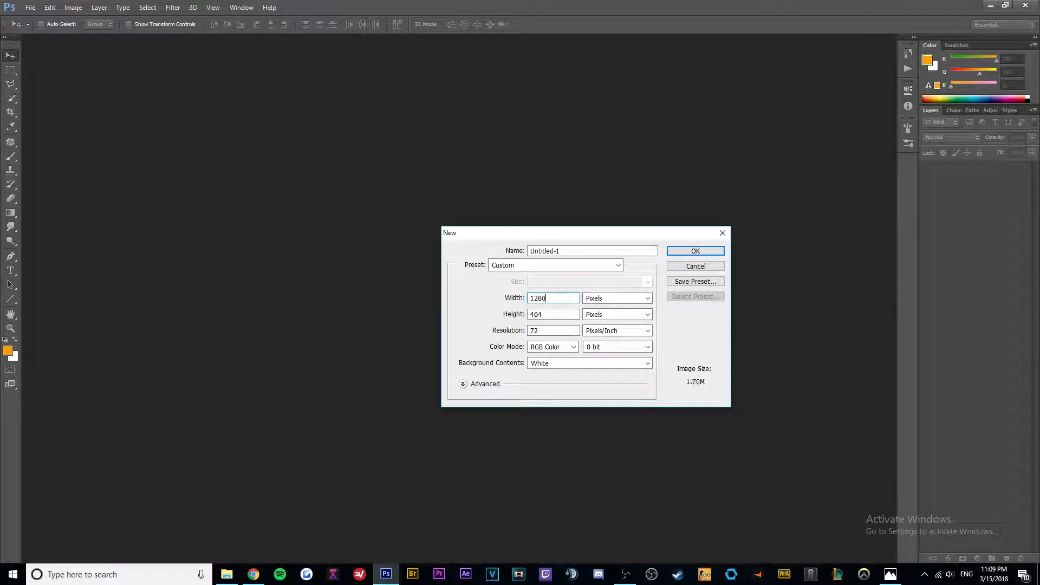
double_click(552, 315)
type("720")
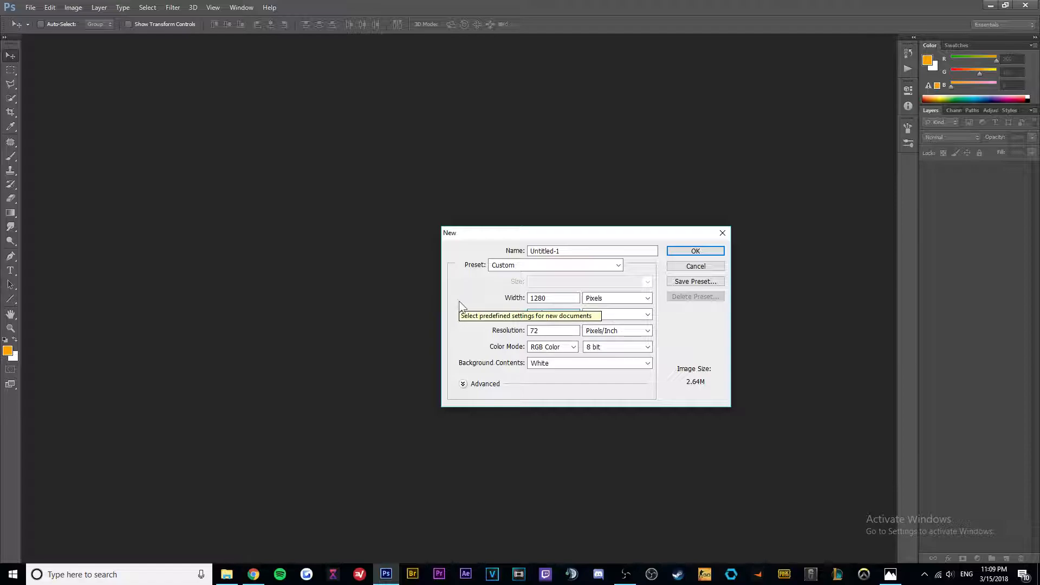
key("Return")
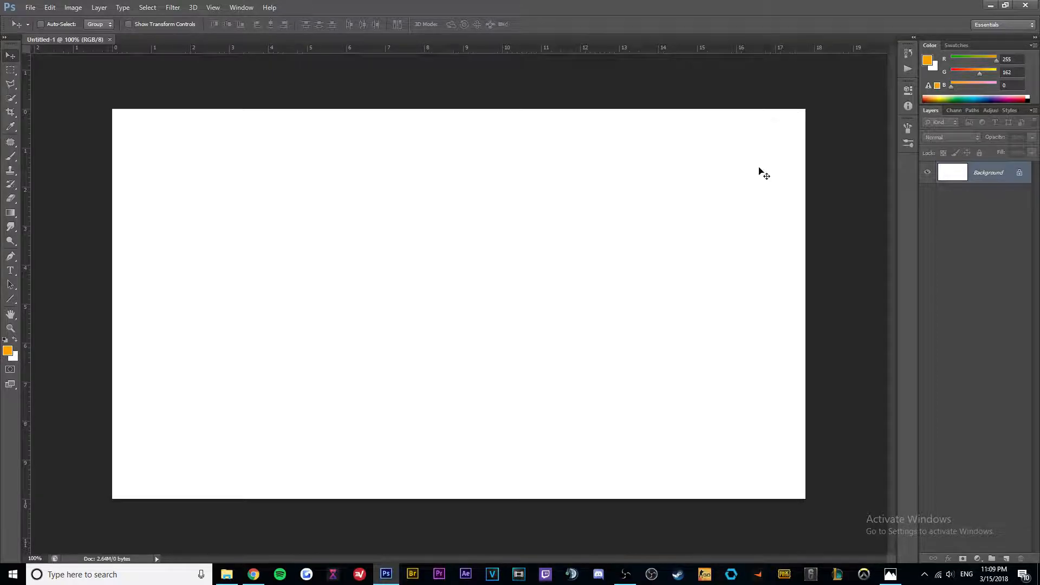
Step: Place the CSGO_AK-47 image from the Downloads folder onto the blank canvas and confirm the placement
left_click(226, 574)
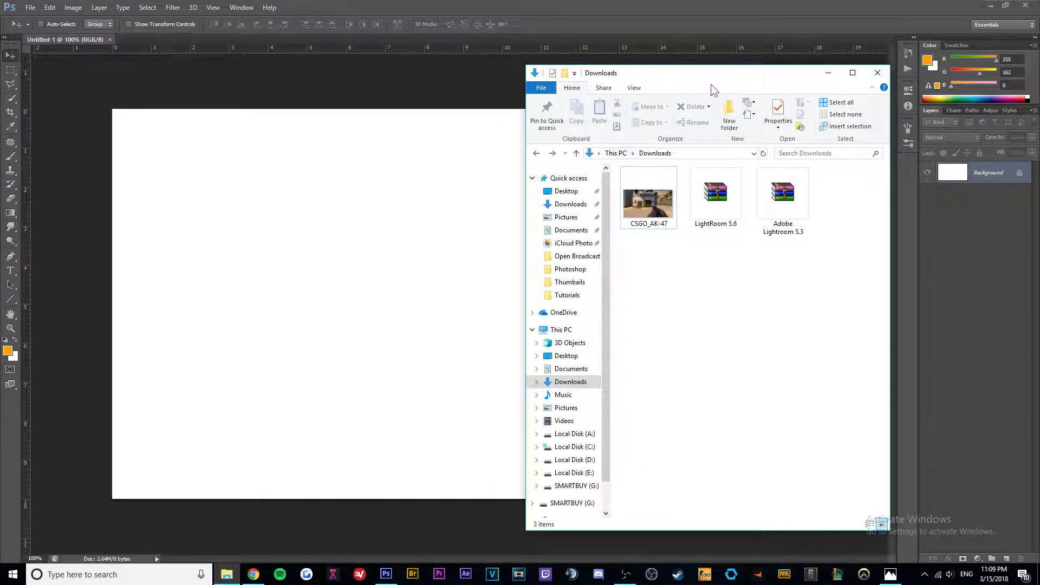
left_click_drag(684, 73, 622, 70)
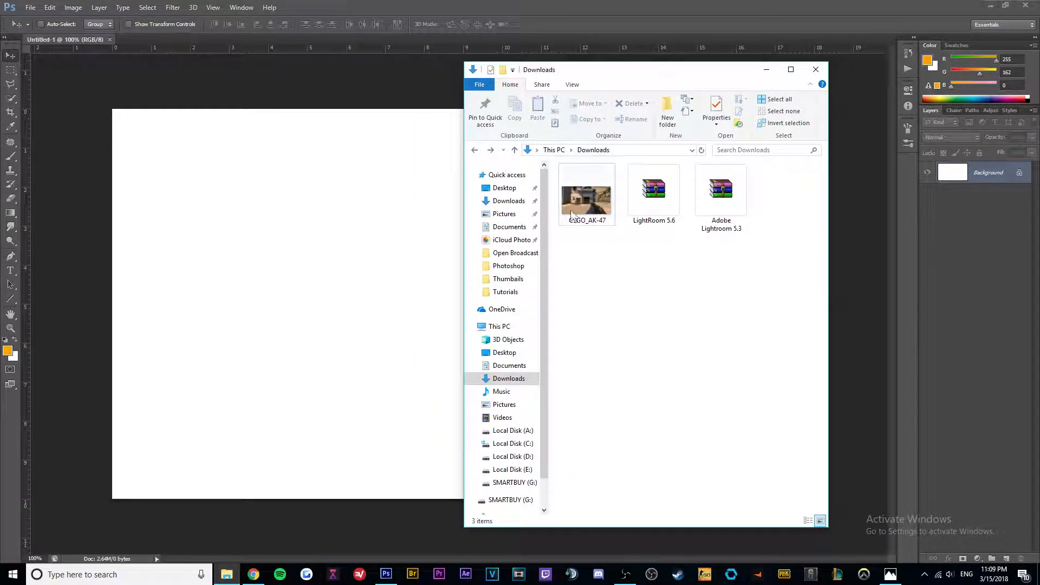
left_click_drag(578, 197, 354, 248)
left_click(11, 55)
left_click(518, 214)
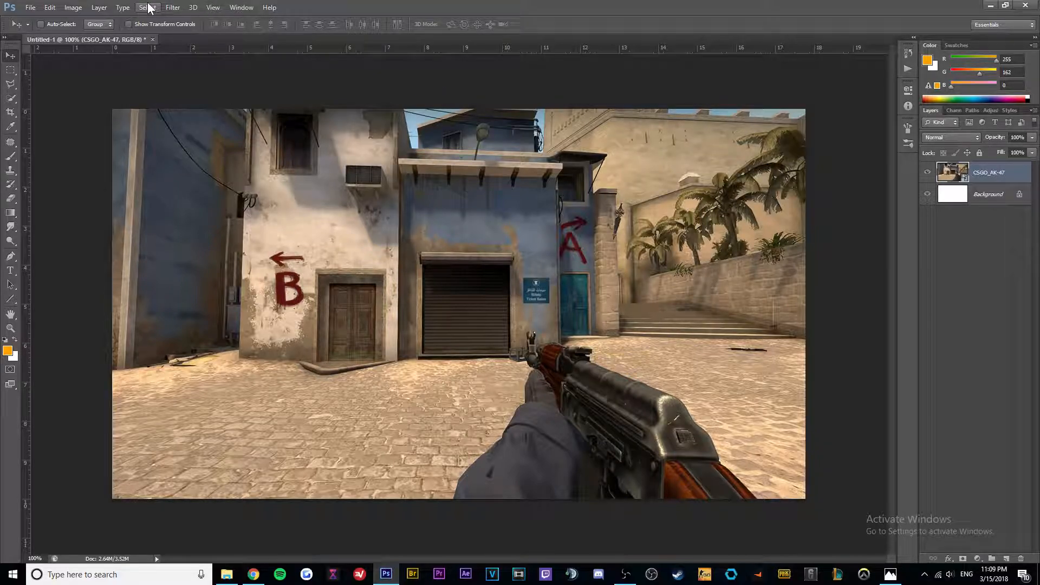
Step: Apply a Gaussian Blur with a radius of 10.0 pixels to the CSGO_AK-47 layer
left_click(166, 8)
mouse_move(219, 116)
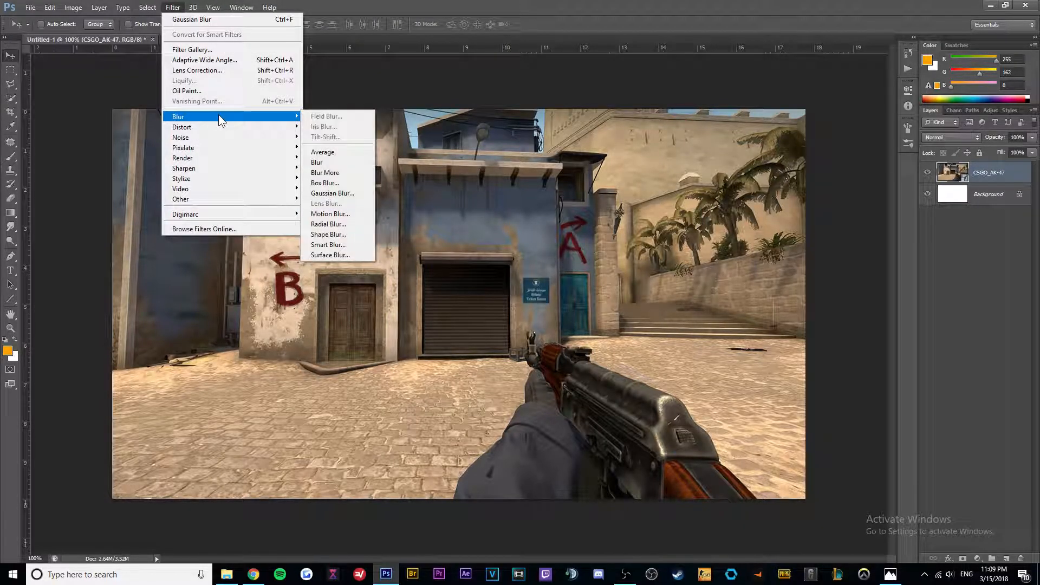
left_click(341, 193)
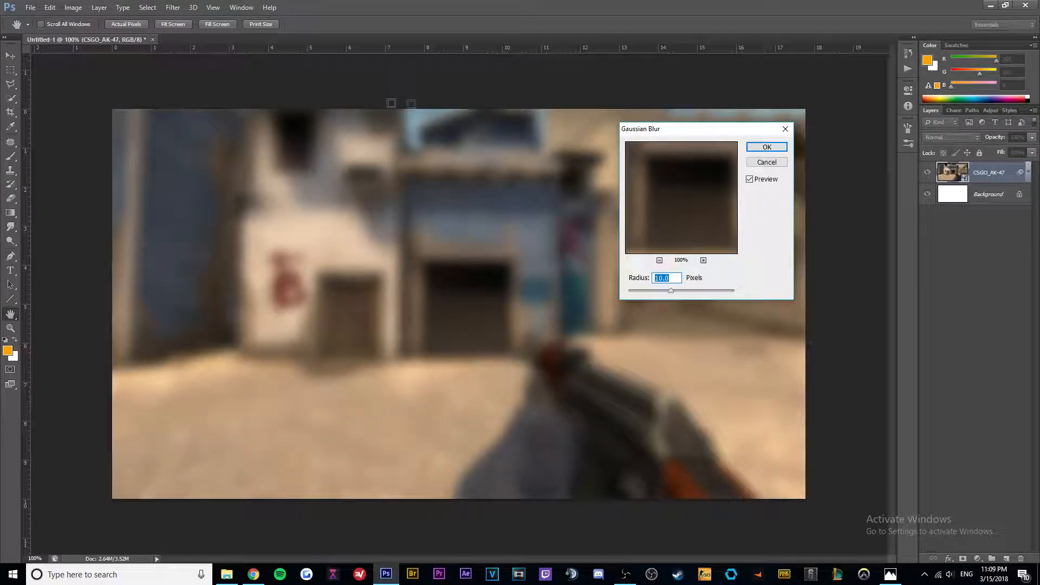
key("Return")
Step: Place a second, sharp copy of the CSGO_AK-47 image above the blurred layer and confirm it
left_click(226, 574)
left_click_drag(587, 195, 349, 278)
left_click(10, 55)
left_click(512, 212)
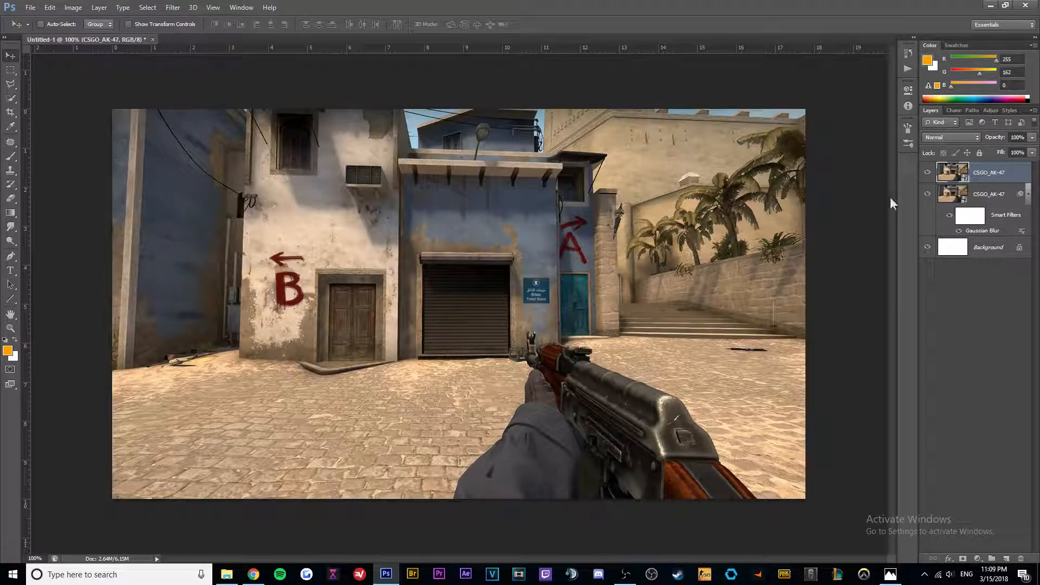
Step: Start a Pen tool path around the arm and rifle where the sleeve meets the image's bottom edge
left_click(10, 255)
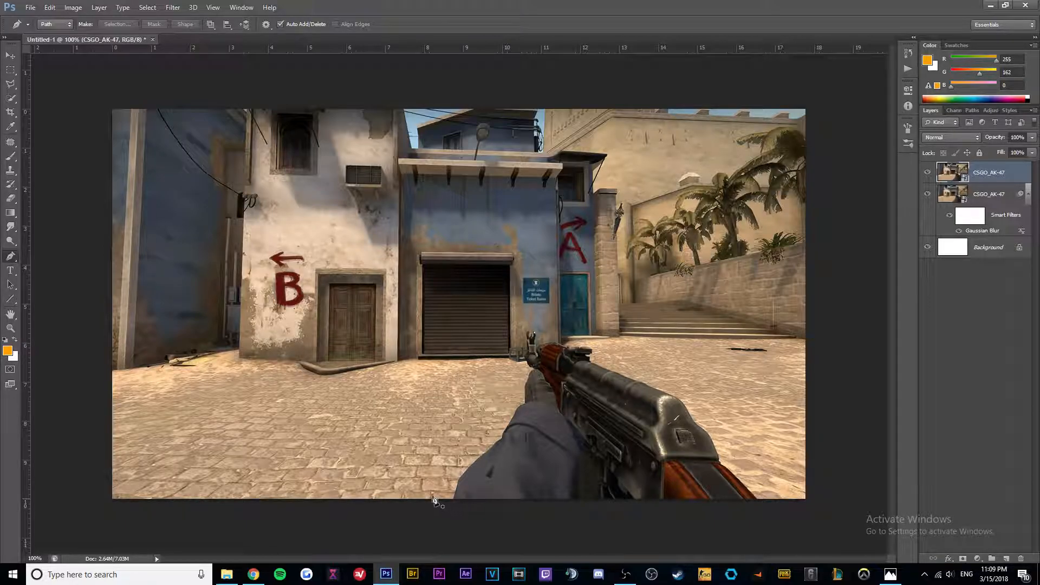
scroll(462, 484, "up", 2)
scroll(463, 485, "up", 1)
scroll(465, 486, "down", 2)
scroll(468, 487, "up", 3)
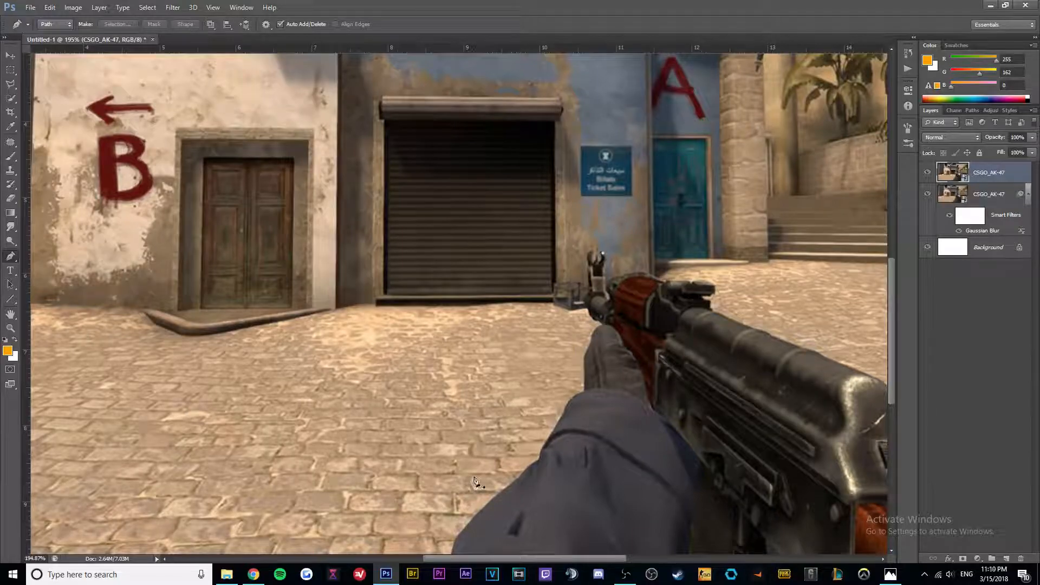
scroll(480, 469, "down", 2)
scroll(482, 461, "right", 2)
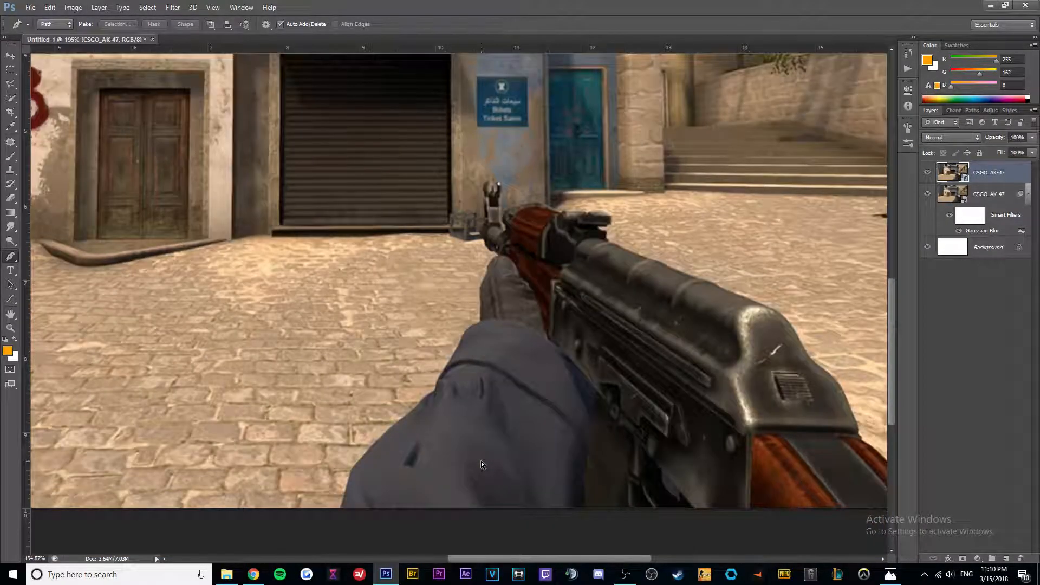
scroll(481, 464, "right", 4)
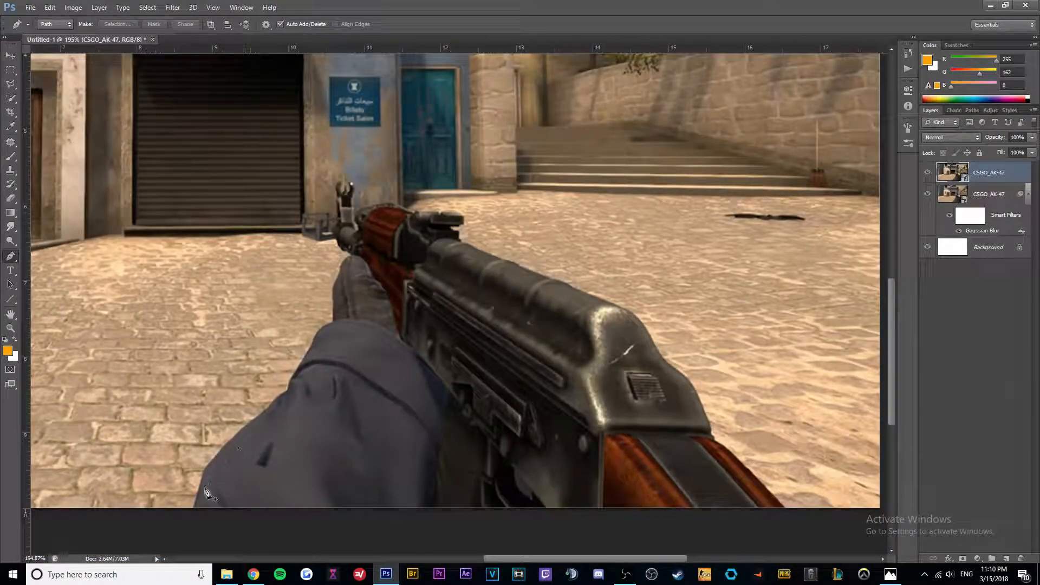
left_click(192, 507)
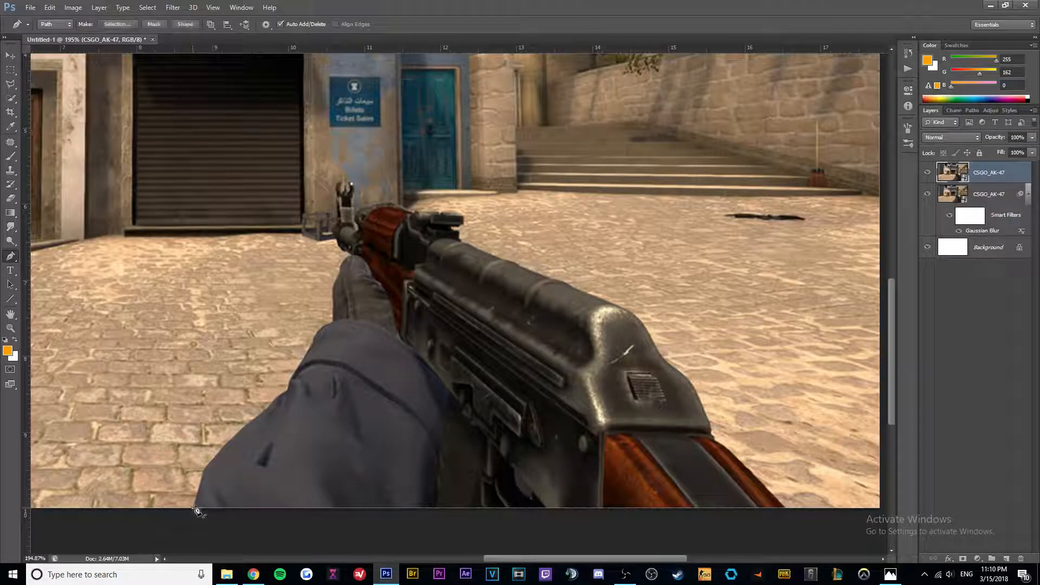
left_click(203, 472)
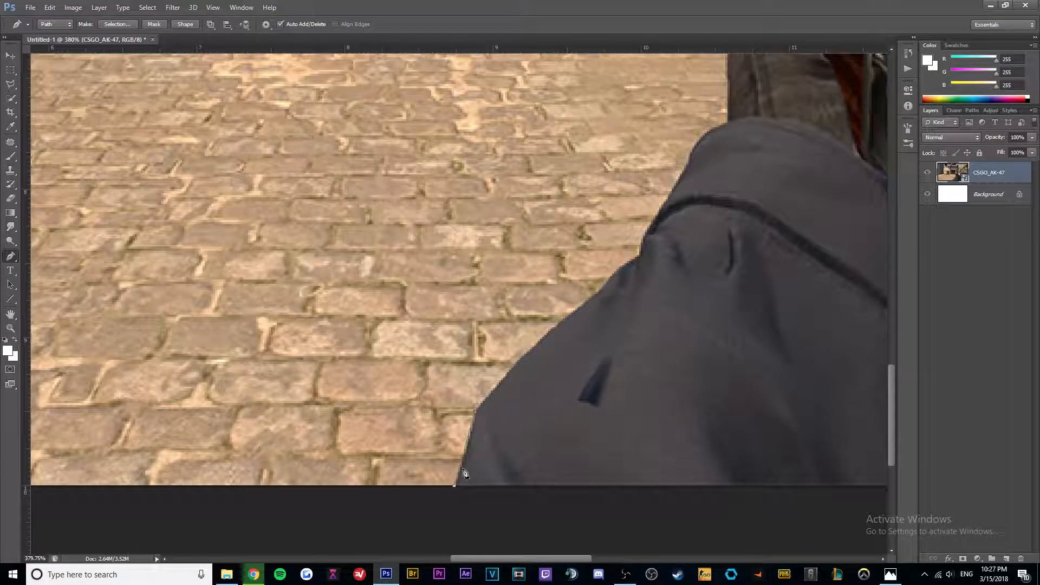
Step: Continue the path up the lower outer edge of the sleeve, removing the misplaced last anchor points
left_click(466, 454)
left_click(472, 425)
left_click(497, 386)
left_click(509, 374)
left_click(521, 360)
left_click(536, 347)
left_click(547, 335)
left_click(559, 327)
left_click(576, 315)
key("alt+z")
key("alt+z")
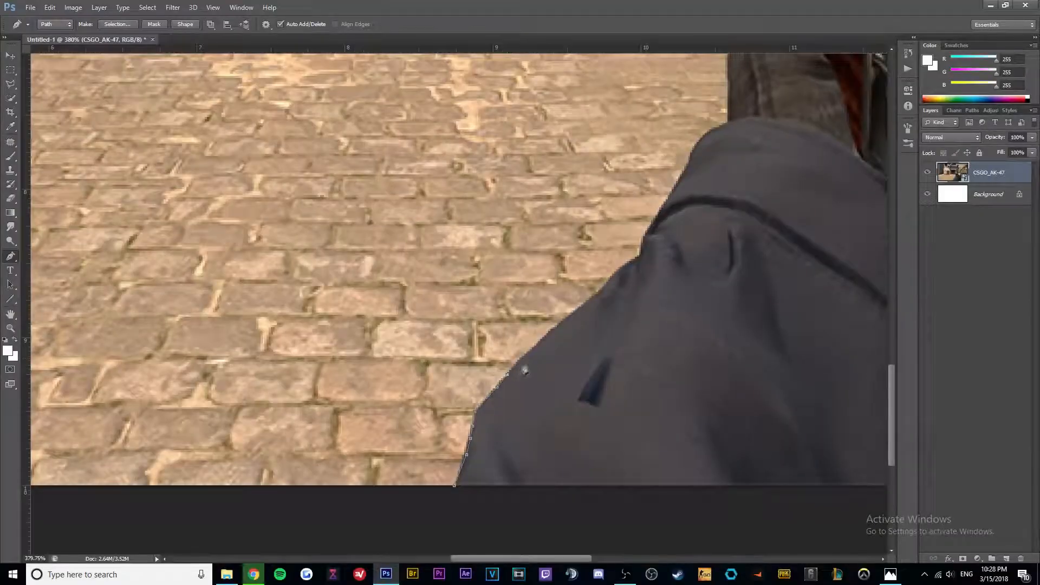
Step: Extend the path along the forearm's outer edge up to the fold at the sleeve's dark seam
scroll(564, 353, "up", 3)
scroll(643, 260, "up", 1)
key("alt+z")
key("alt+z")
left_click(718, 203)
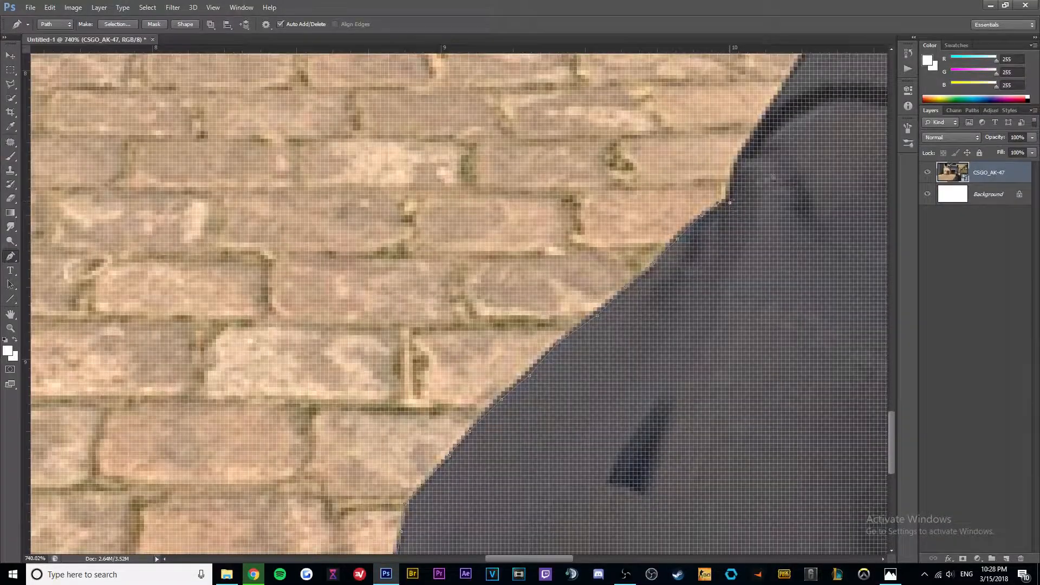
scroll(723, 208, "up", 2)
left_click(729, 281)
left_click(729, 245)
left_click(741, 225)
left_click(754, 213)
Step: Trace the path around the upper part of the sleeve above the seam, up to the glove
scroll(756, 209, "right", 2)
scroll(756, 209, "up", 2)
scroll(755, 210, "right", 2)
left_click(660, 199)
left_click(665, 174)
left_click(703, 137)
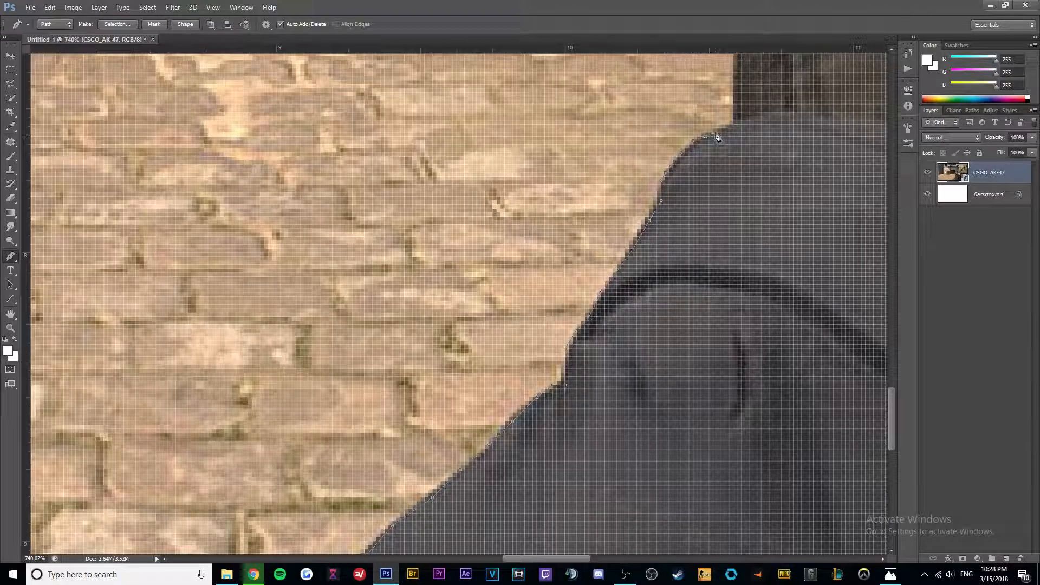
Step: Trace the path up the outer edge of the glove to where it meets the rifle's barrel
scroll(717, 137, "up", 4)
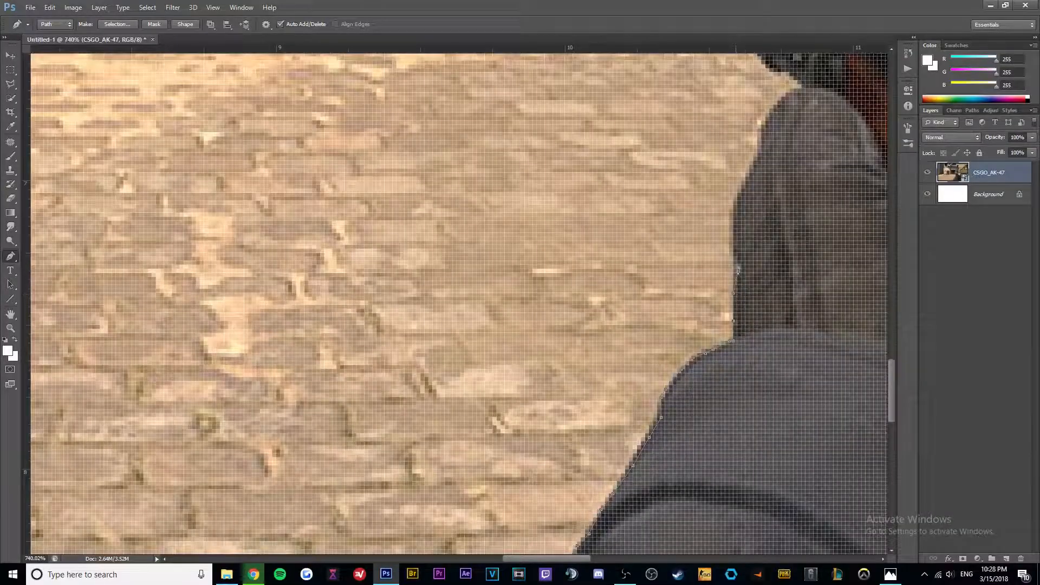
scroll(737, 268, "up", 2)
scroll(736, 268, "right", 3)
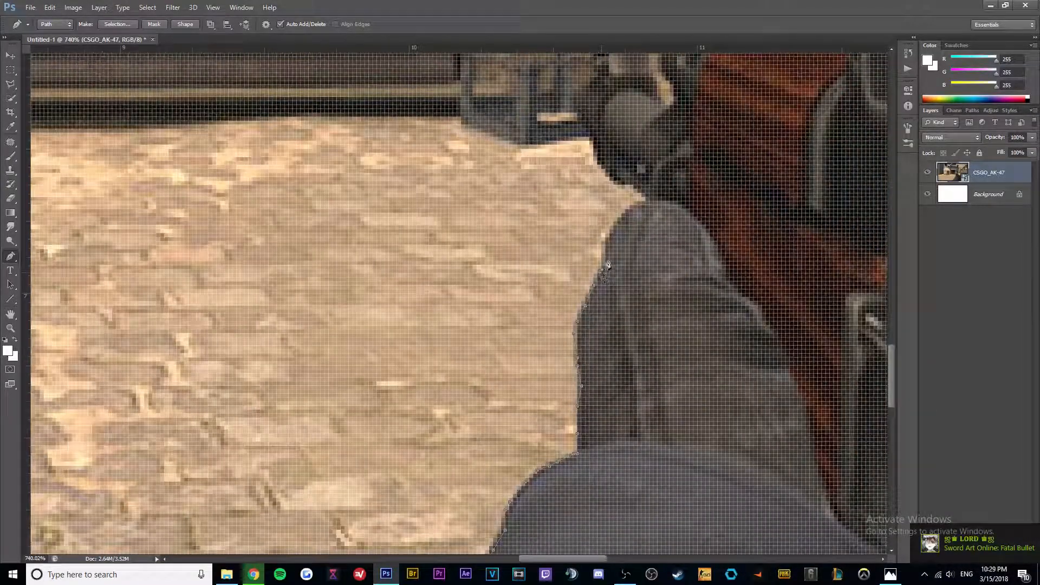
left_click(605, 236)
left_click(620, 221)
left_click(649, 201)
left_click(645, 194)
left_click(637, 190)
Step: Continue the path closely along the dark underside of the barrel in front of the glove
scroll(639, 191, "up", 12)
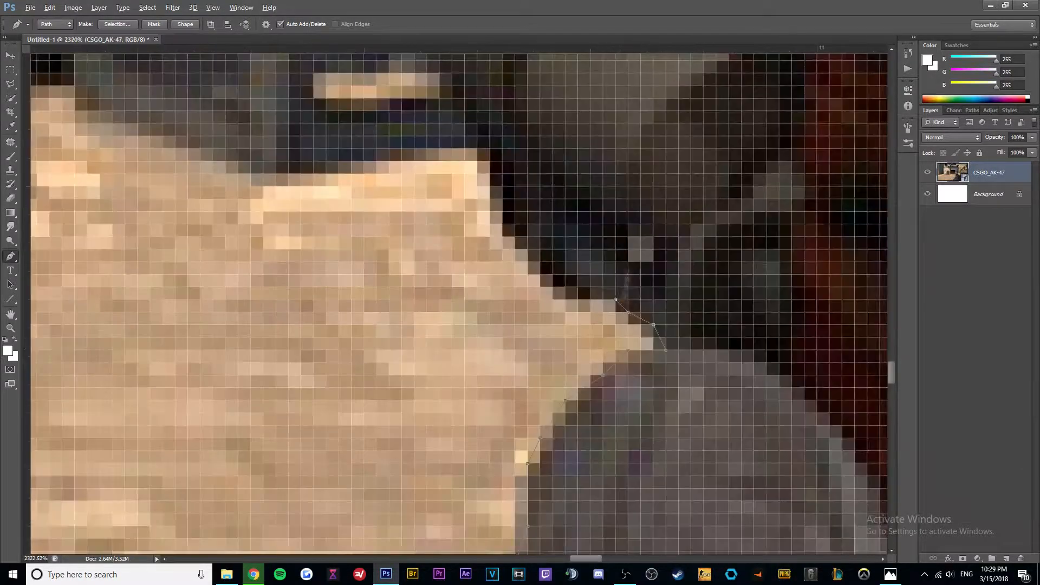
scroll(622, 305, "down", 5)
left_click(619, 302)
left_click(603, 302)
left_click(588, 301)
left_click(541, 200)
scroll(541, 212, "up", 2)
scroll(534, 251, "down", 8)
Step: Trace the path around the front of the barrel to the base of the front sight, redoing the misplaced point
left_click(531, 250)
left_click(527, 242)
left_click(523, 232)
left_click(520, 225)
key("ctrl+z")
left_click(524, 226)
left_click(526, 219)
left_click(534, 216)
scroll(544, 213, "up", 12)
left_click(517, 235)
left_click(539, 226)
scroll(539, 226, "down", 13)
scroll(563, 208, "up", 2)
Step: Trace the path up the outer left edge of the front sight to the tip of its first prong
left_click(539, 260)
left_click(541, 251)
left_click(539, 248)
left_click(535, 241)
left_click(533, 236)
left_click(533, 226)
left_click(533, 217)
left_click(533, 189)
left_click(531, 180)
left_click(531, 171)
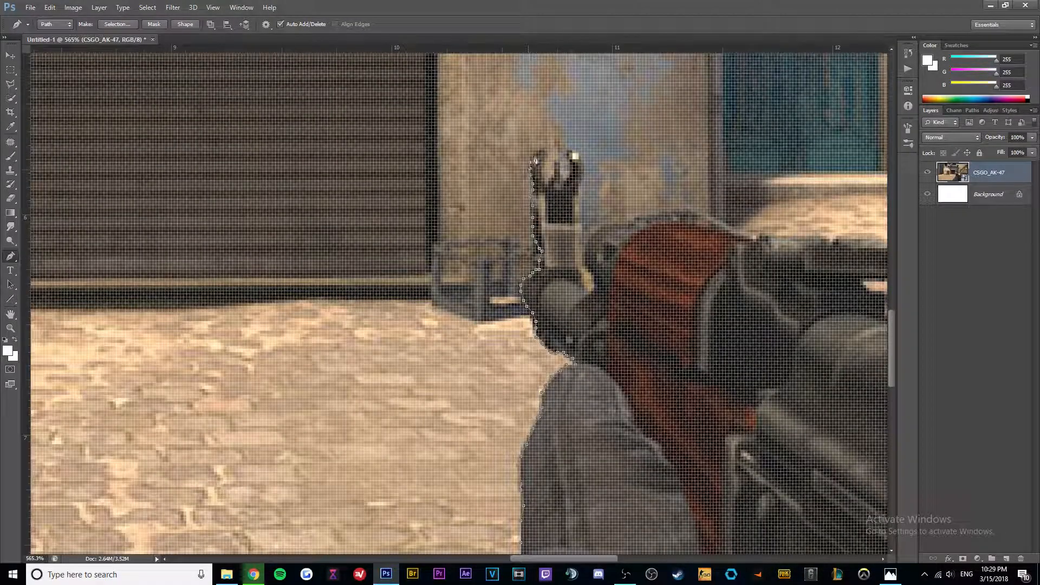
left_click(532, 163)
left_click(536, 155)
left_click(542, 151)
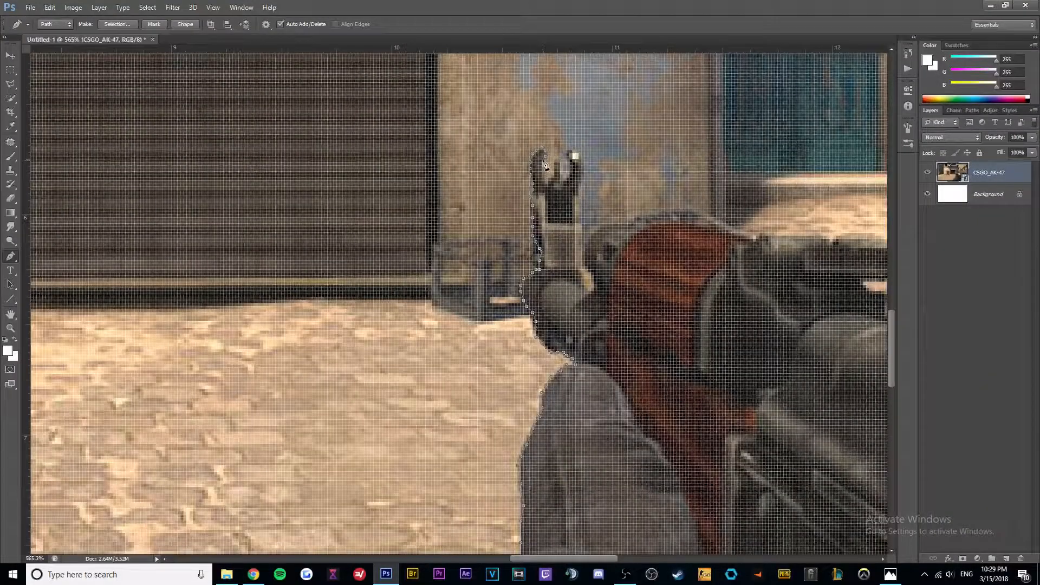
Step: Trace the path through the gaps between the prongs at the top of the front sight
left_click(541, 165)
left_click(541, 171)
left_click(541, 178)
left_click(551, 181)
left_click(554, 178)
left_click(554, 165)
left_click(557, 159)
left_click(560, 171)
left_click(569, 177)
left_click(569, 167)
left_click(570, 157)
Step: Trace the path around the last prong and down the right side of the front sight
left_click(578, 162)
left_click(581, 175)
left_click(580, 187)
left_click(579, 200)
left_click(580, 214)
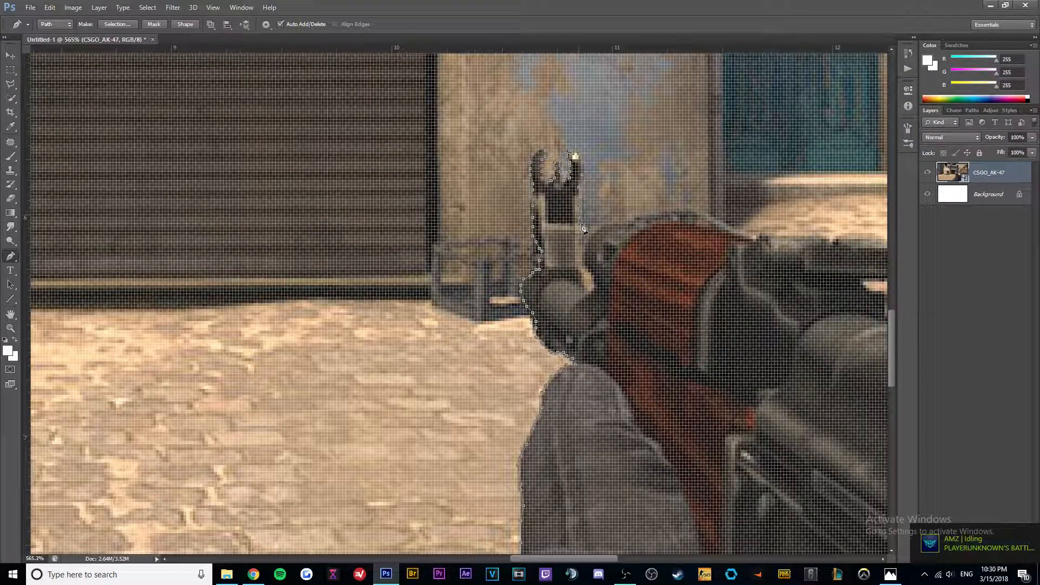
left_click(584, 224)
Step: Continue the path from the front sight's base over the curved top of the wooden handguard
scroll(585, 237, "up", 2)
left_click(585, 266)
left_click(596, 256)
left_click(600, 246)
left_click(606, 237)
left_click(615, 231)
left_click(631, 227)
left_click(645, 227)
left_click(664, 227)
scroll(665, 227, "down", 3)
left_click_drag(719, 228, 542, 393)
scroll(580, 226, "down", 2)
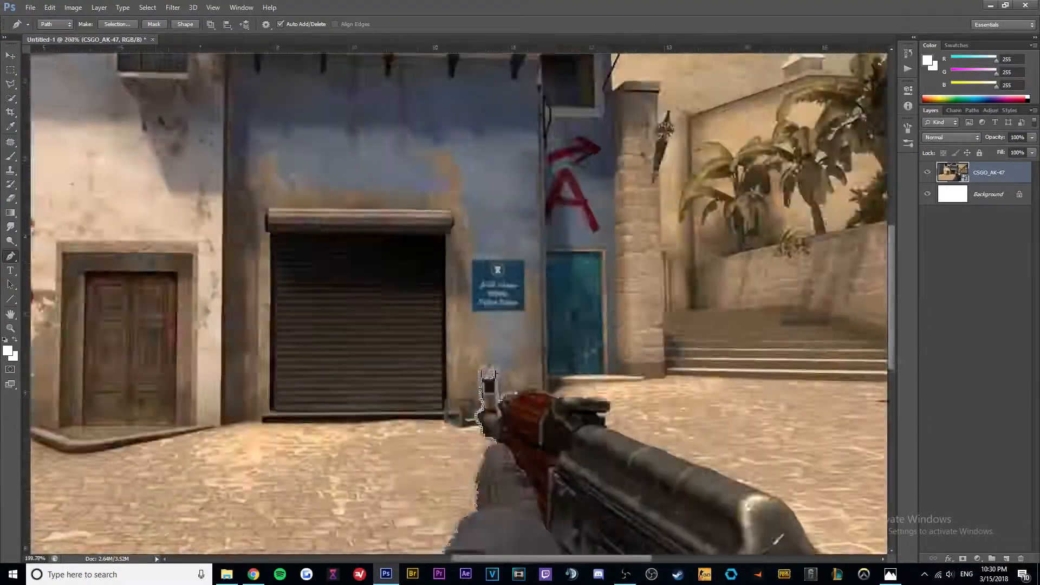
Step: Extend the path around the rear sight and onto the front of the rifle's ribbed top cover
scroll(542, 395, "up", 5)
scroll(480, 389, "down", 4)
scroll(607, 398, "up", 2)
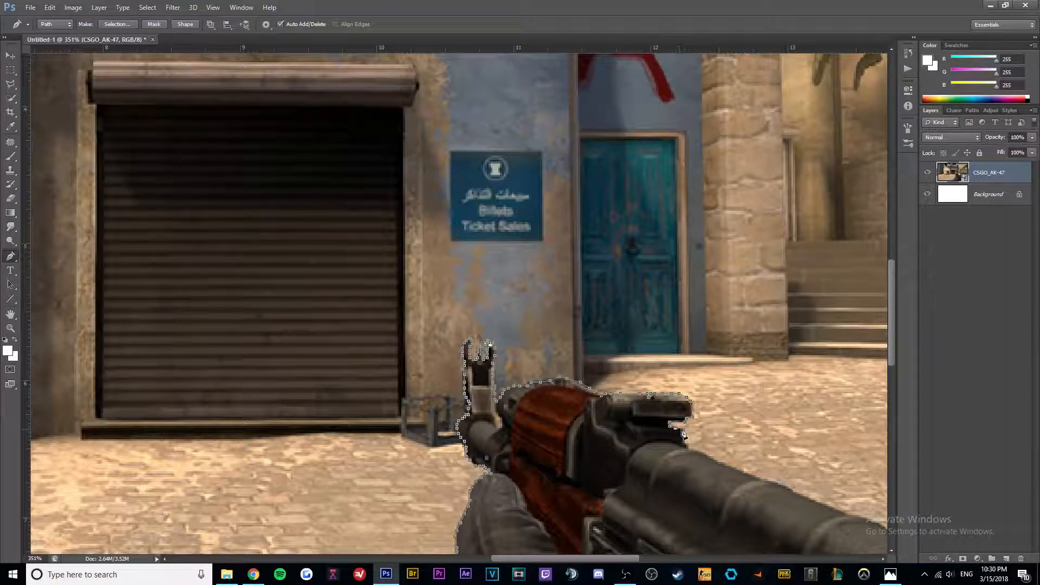
scroll(489, 343, "up", 2)
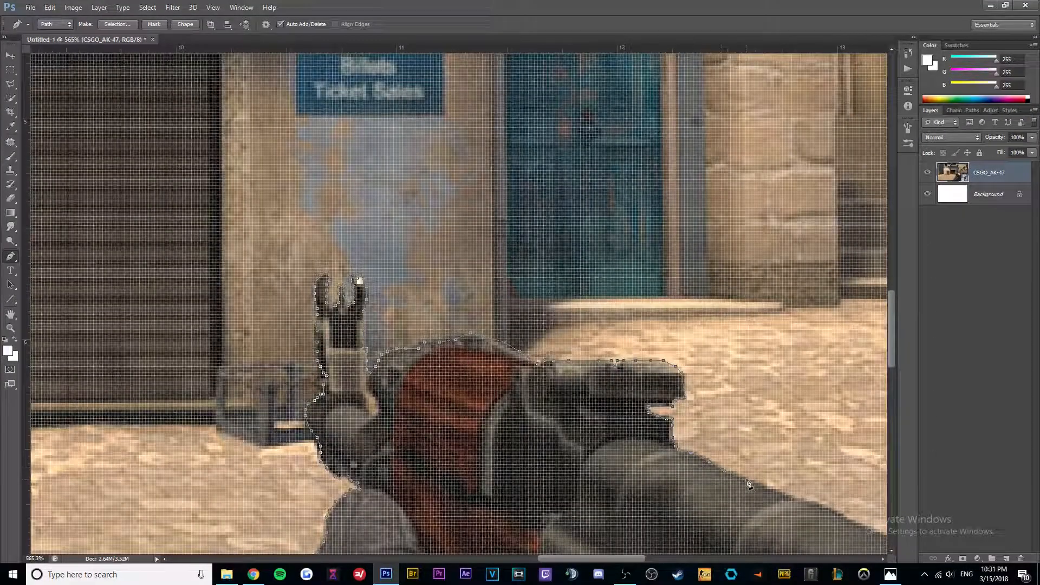
left_click_drag(747, 483, 591, 422)
left_click_drag(730, 473, 627, 377)
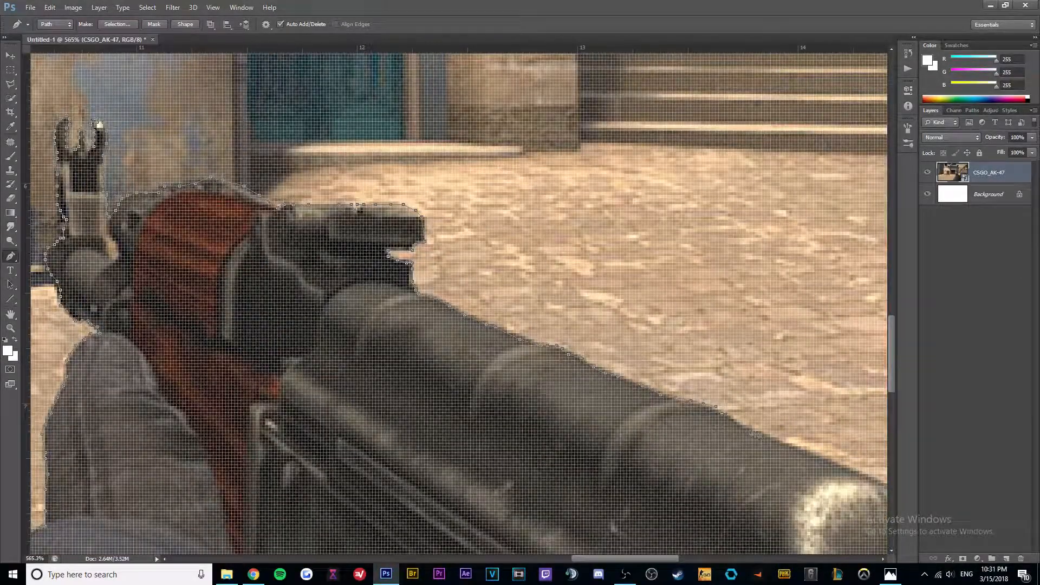
Step: Continue the path along the ribbed top cover and around the curved rear of the receiver to the start of the wooden stock
left_click_drag(692, 405, 651, 313)
left_click_drag(780, 368, 738, 313)
left_click_drag(786, 387, 684, 342)
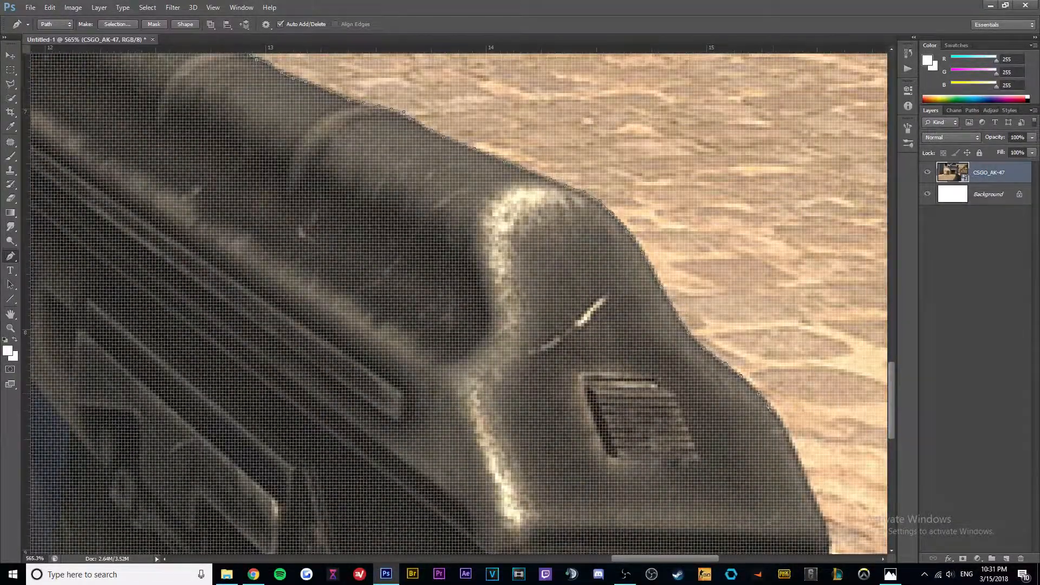
left_click_drag(767, 402, 747, 340)
scroll(790, 444, "down", 2)
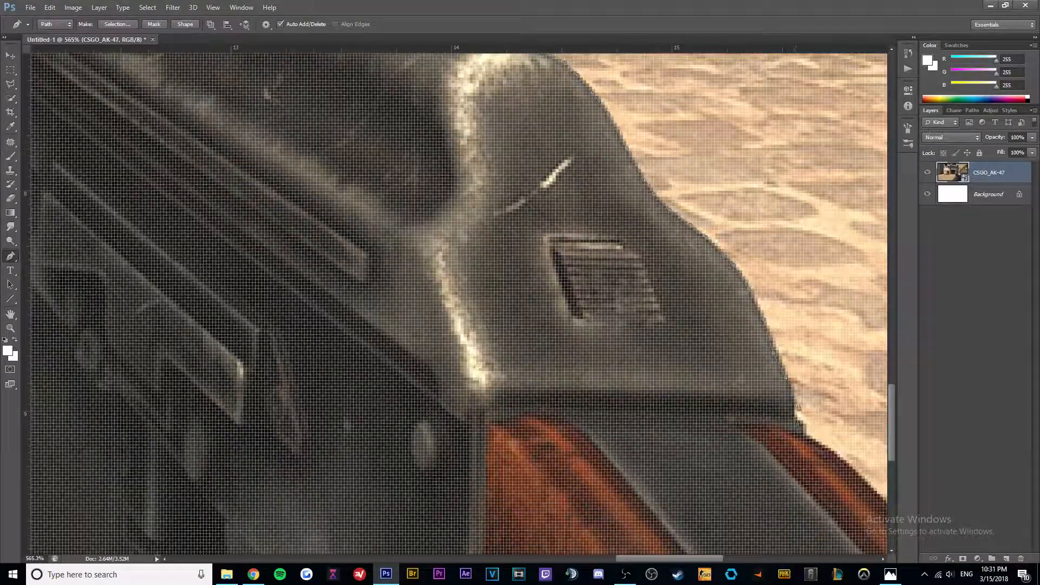
left_click_drag(807, 437, 689, 317)
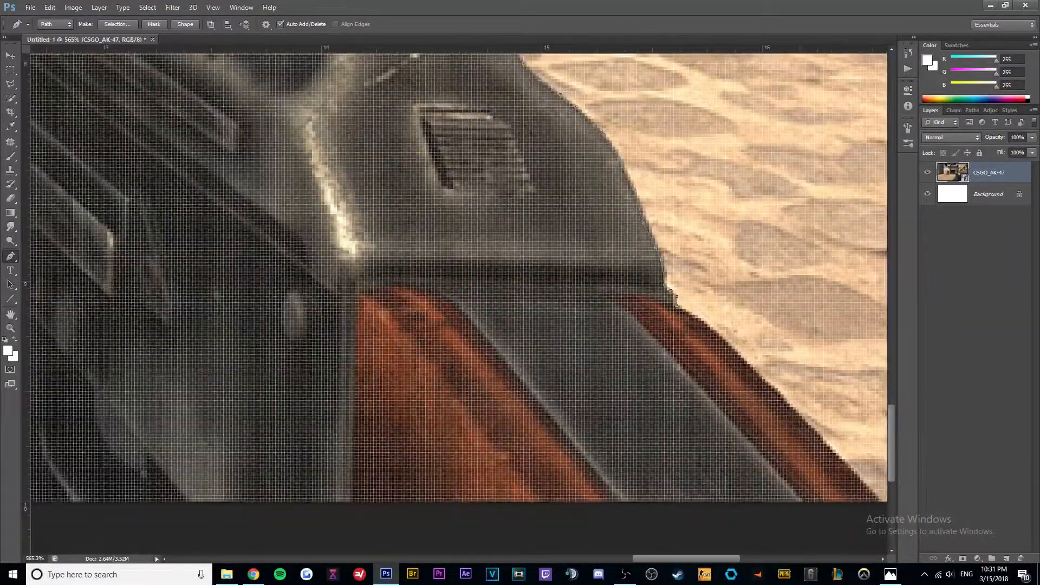
Step: Trace the path down the outer edge of the wooden stock to the bottom edge of the image
left_click(753, 370)
left_click(772, 386)
left_click(790, 404)
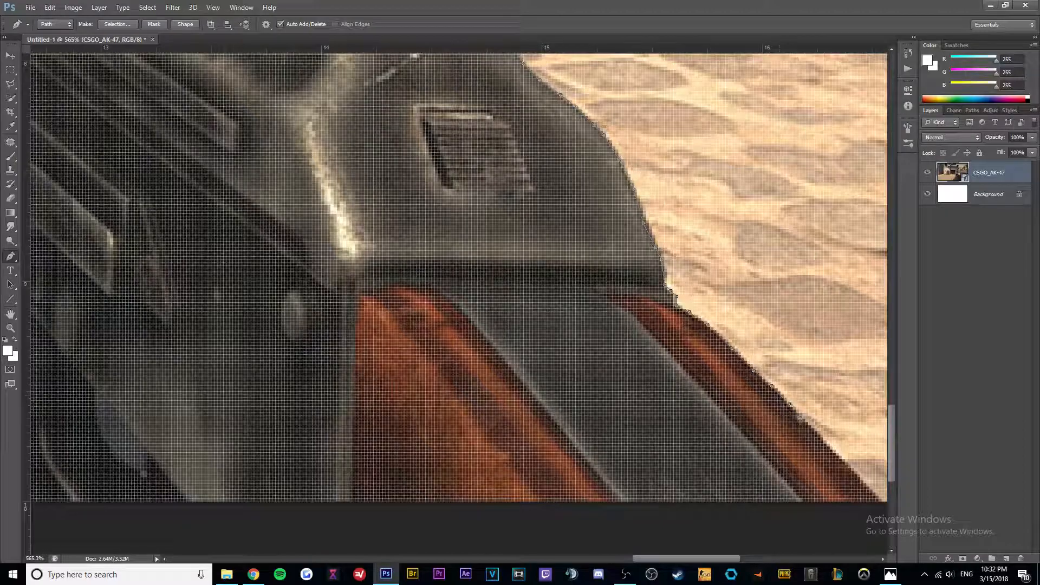
left_click(806, 422)
scroll(806, 423, "right", 3)
left_click(756, 455)
left_click(780, 483)
left_click(791, 500)
Step: Loop the path through the empty area below the canvas and close it at the bottom of the sleeve
scroll(762, 504, "down", 5)
left_click(736, 460)
left_click(630, 488)
left_click(492, 519)
left_click(348, 522)
left_click(216, 502)
left_click(132, 473)
left_click(104, 409)
scroll(429, 269, "down", 8)
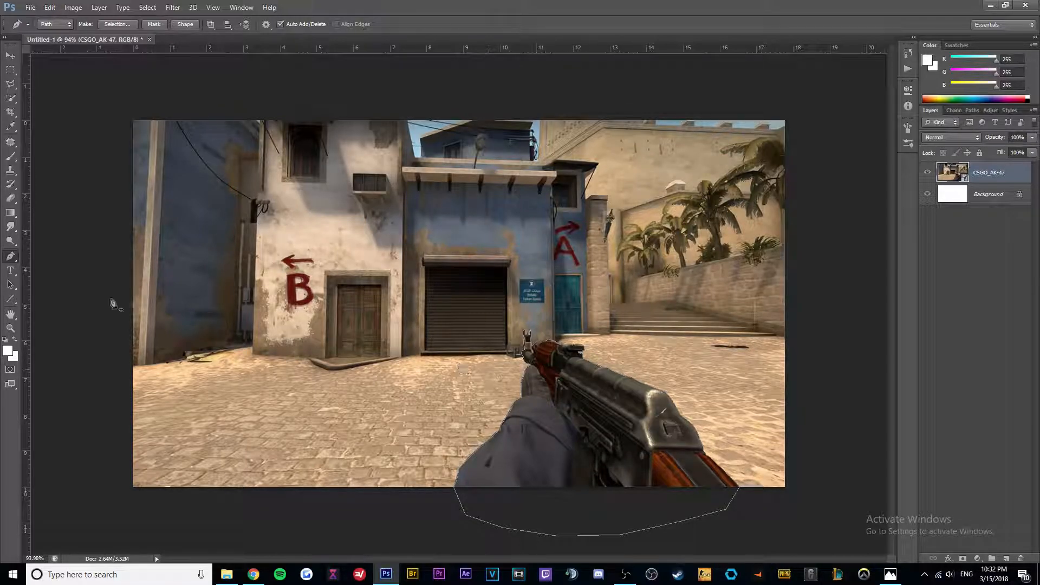
Step: Convert the closed path into a new anti-aliased selection with a feather radius of 0 pixels
right_click(596, 312)
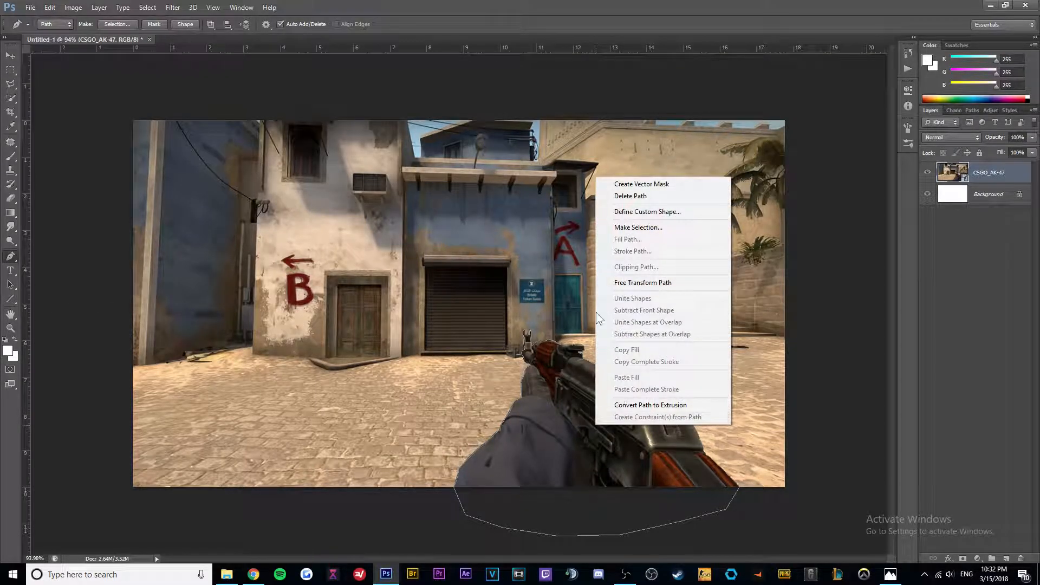
left_click(633, 228)
left_click_drag(491, 148, 408, 207)
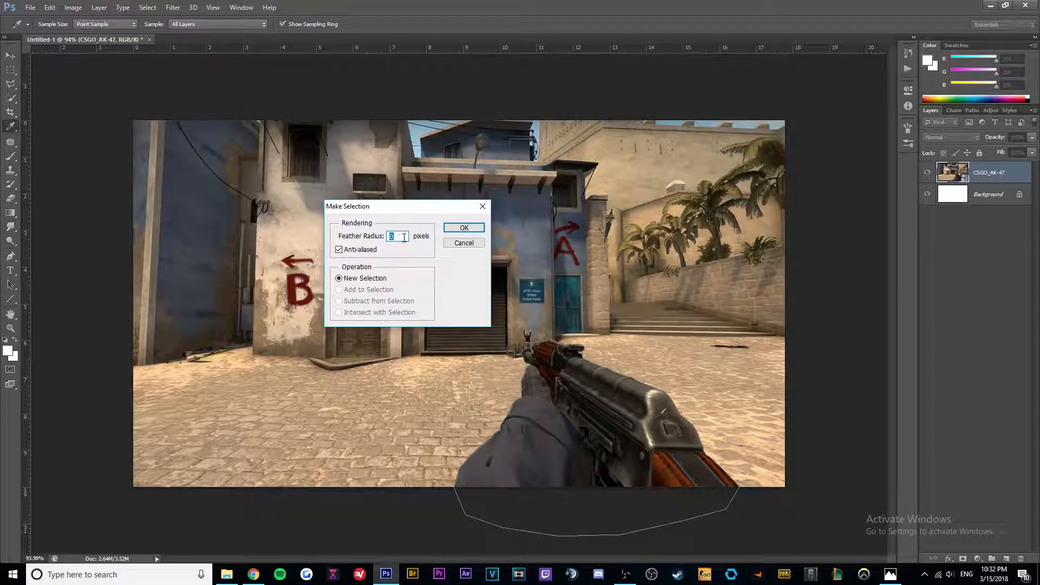
left_click_drag(407, 236, 386, 237)
mouse_move(403, 206)
left_mouse_down()
mouse_move(421, 208)
mouse_move(412, 208)
left_mouse_up()
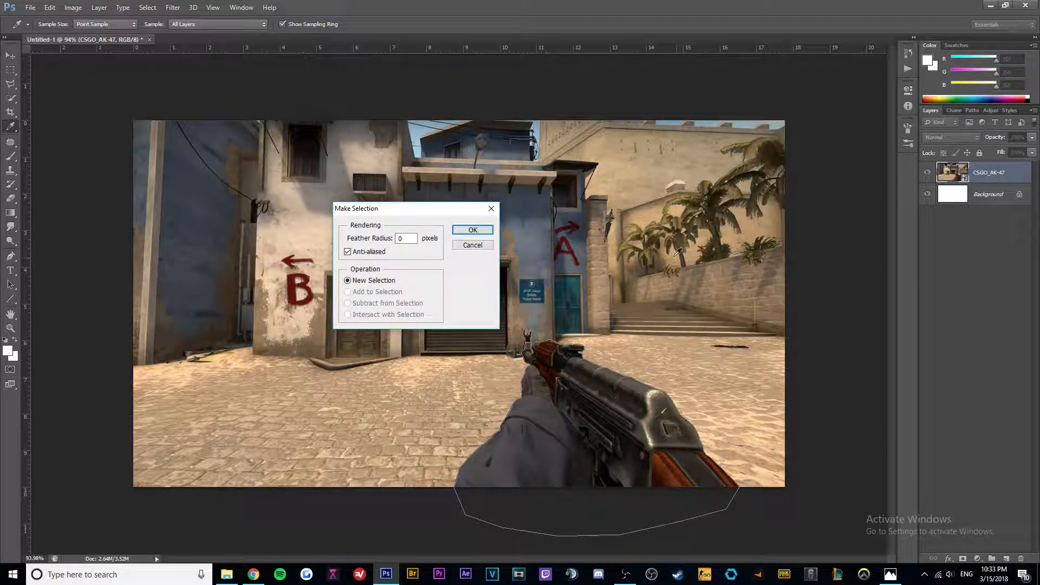
left_click_drag(445, 208, 452, 220)
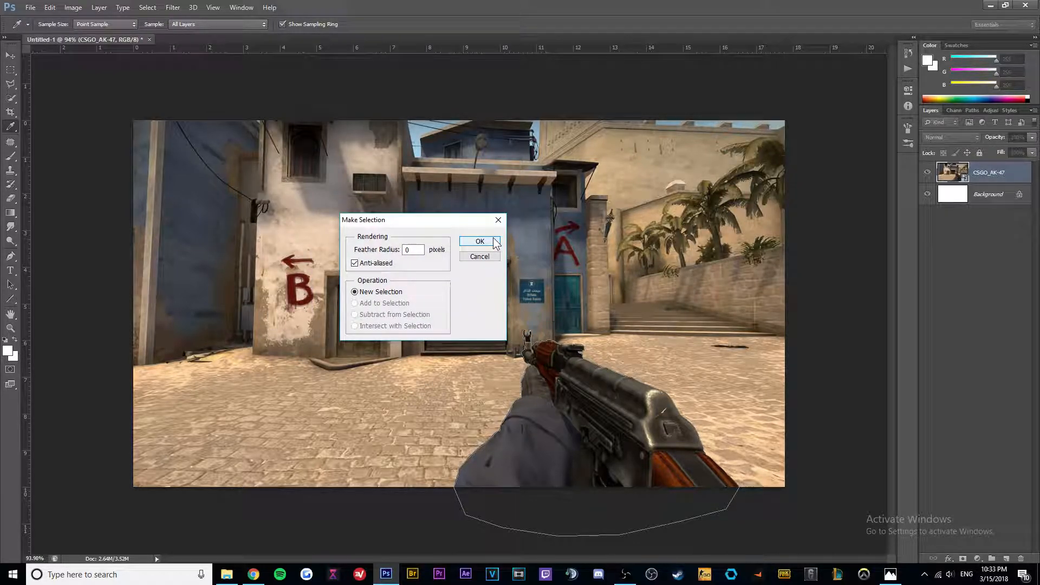
left_click(492, 240)
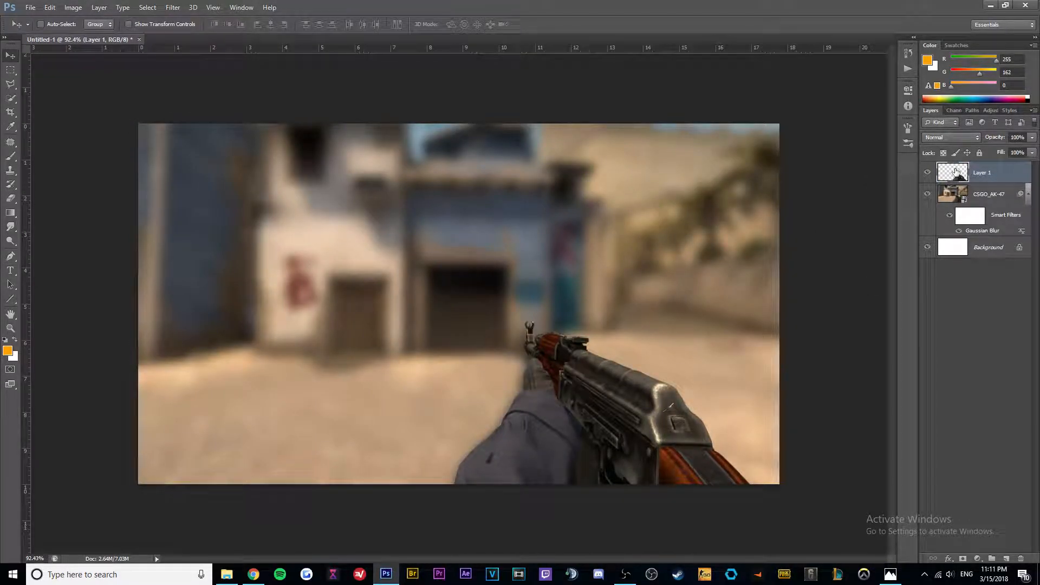
Step: Add a drop shadow to the cut-out arm and rifle layer and set its spread to 20%
right_click(984, 173)
left_click(918, 155)
left_click_drag(492, 153, 568, 133)
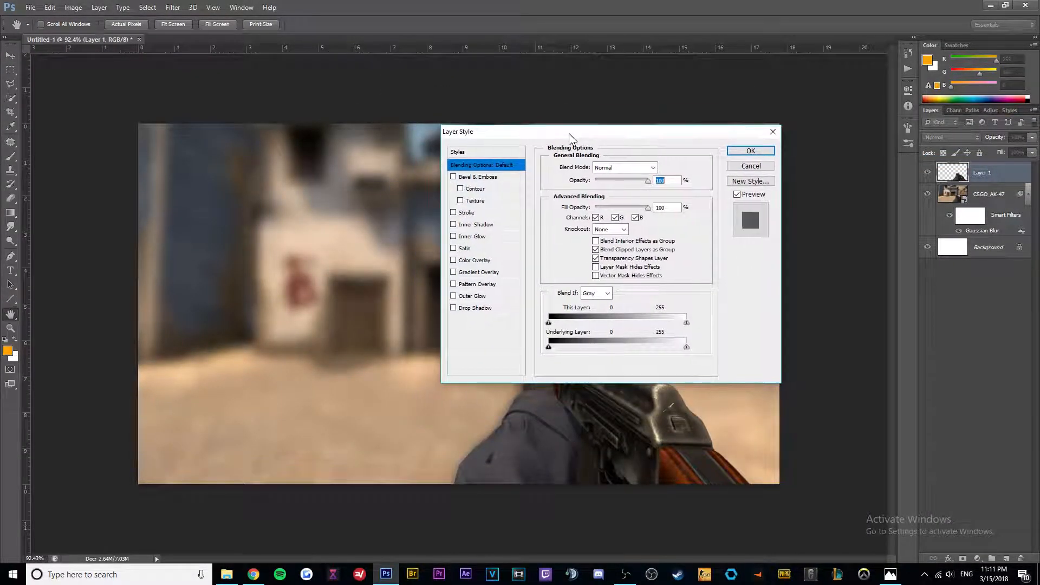
left_click(474, 307)
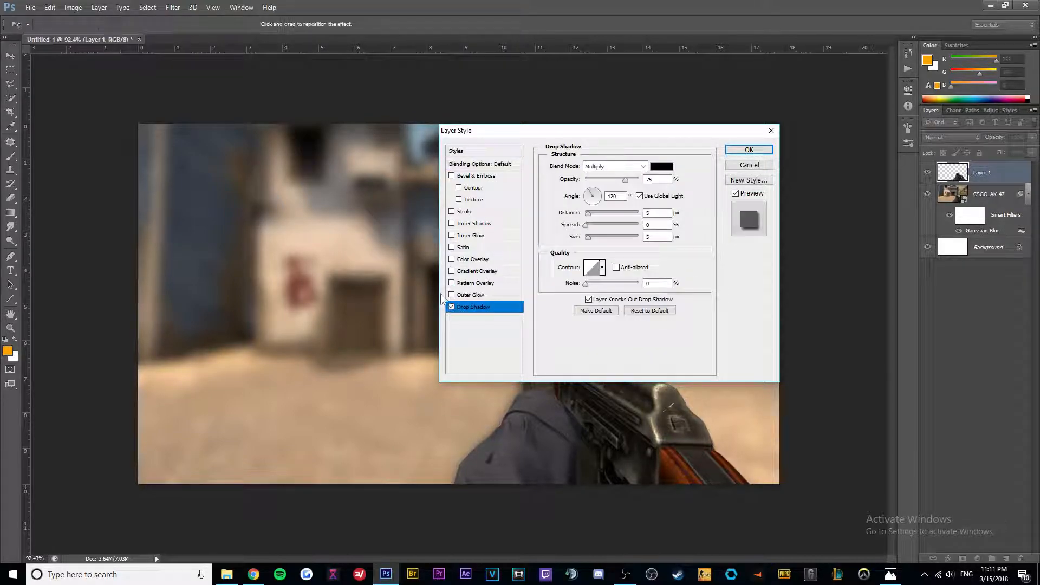
double_click(649, 180)
left_click(662, 213)
left_click_drag(660, 225, 623, 227)
type("20")
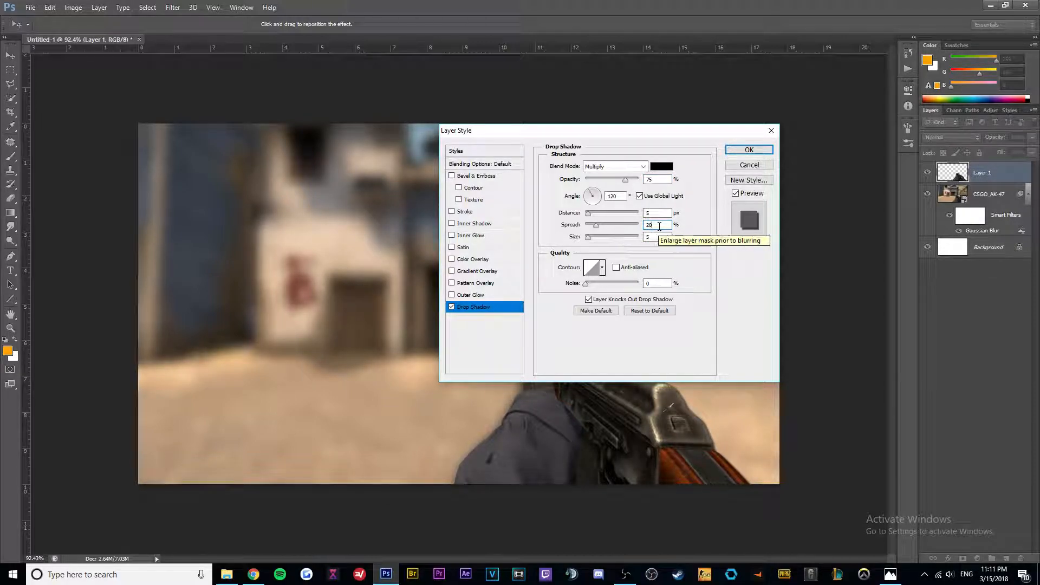
Step: Set the drop shadow's size to 40 px and uncover the rifle behind the dialog
left_click_drag(658, 237, 623, 235)
type("50")
key("BackSpace")
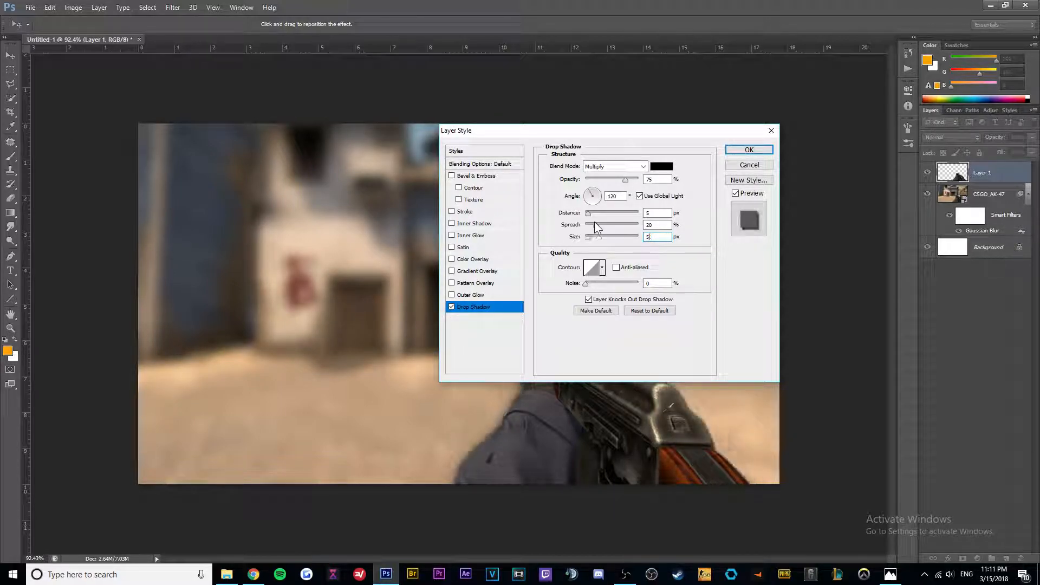
key("BackSpace")
type("40")
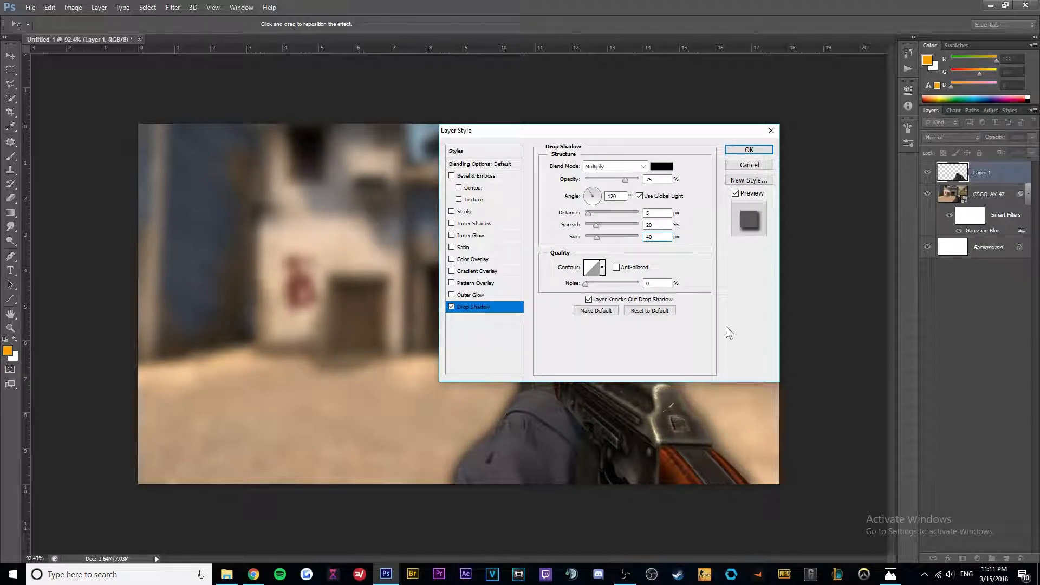
left_click_drag(658, 130, 358, 130)
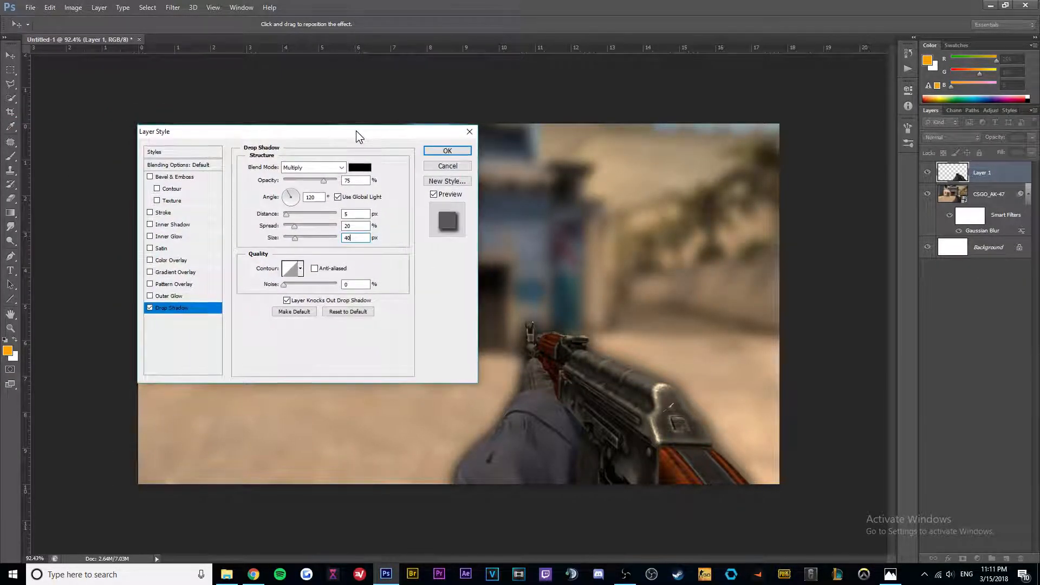
Step: Add a 7 px white outside stroke to the cut-out arm and rifle and apply the layer style
left_click(183, 214)
double_click(358, 166)
type("7")
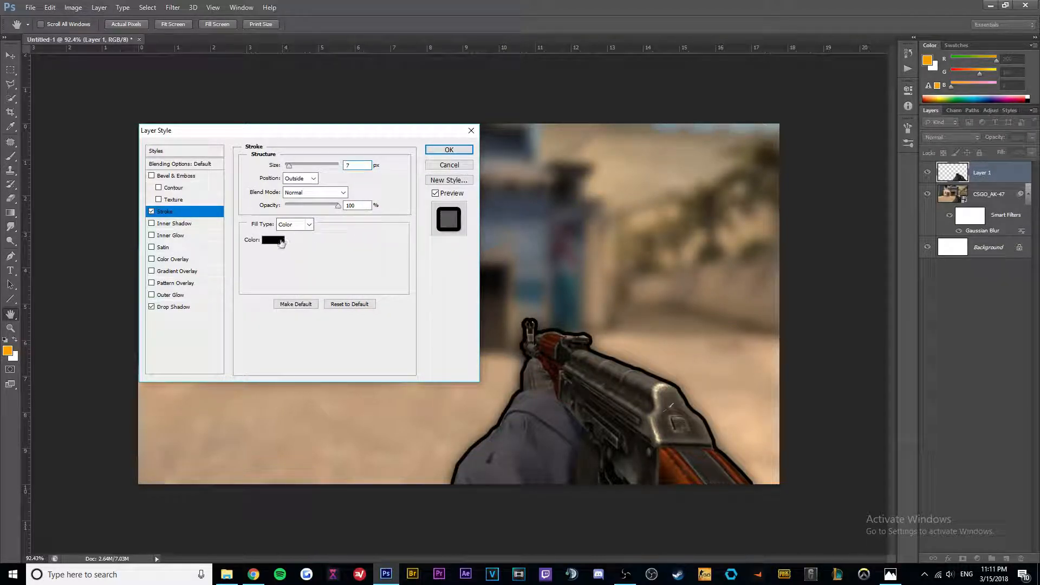
left_click(275, 244)
left_click(609, 298)
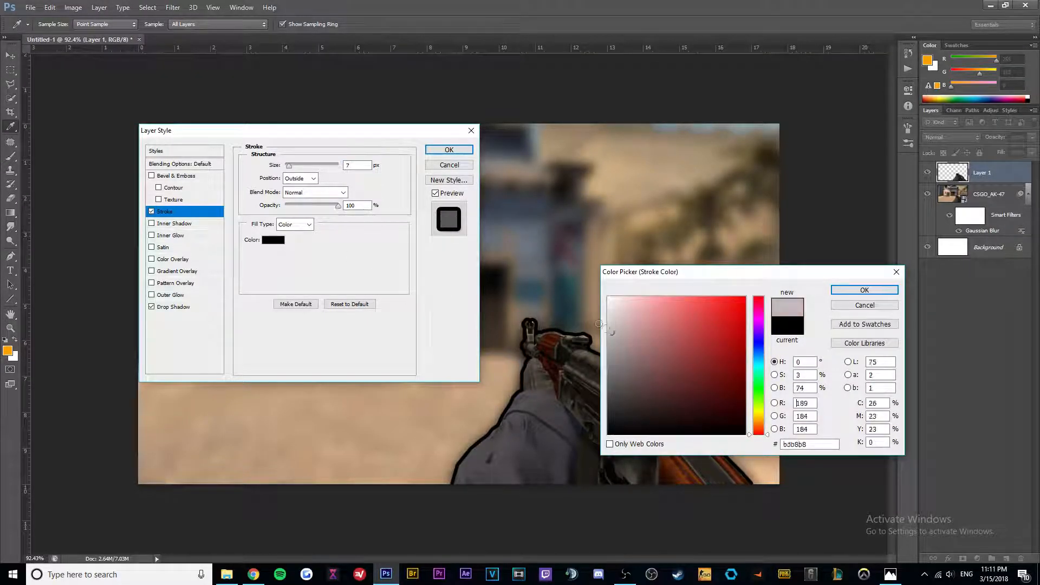
left_click(864, 290)
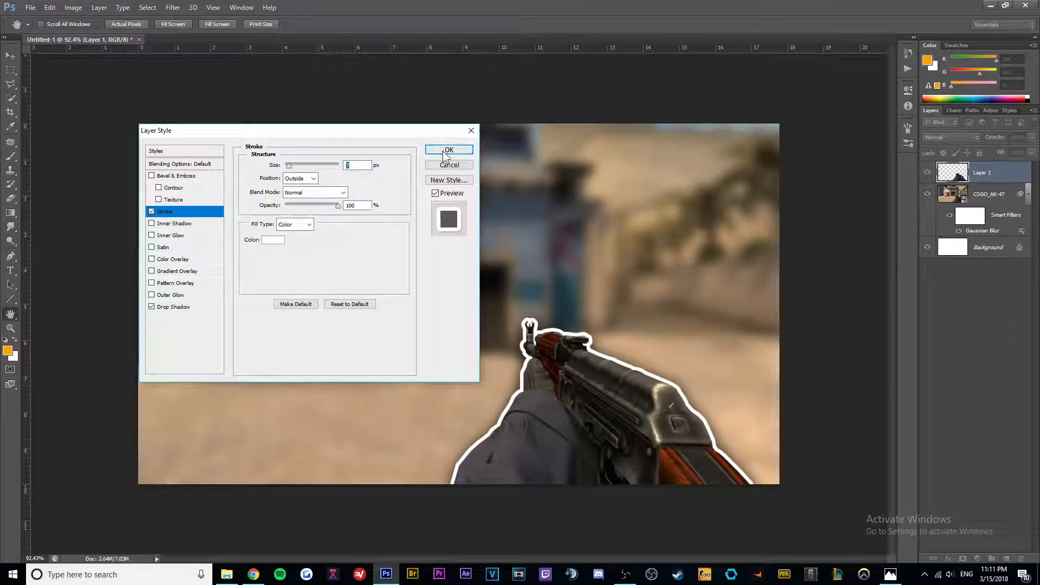
left_click(449, 150)
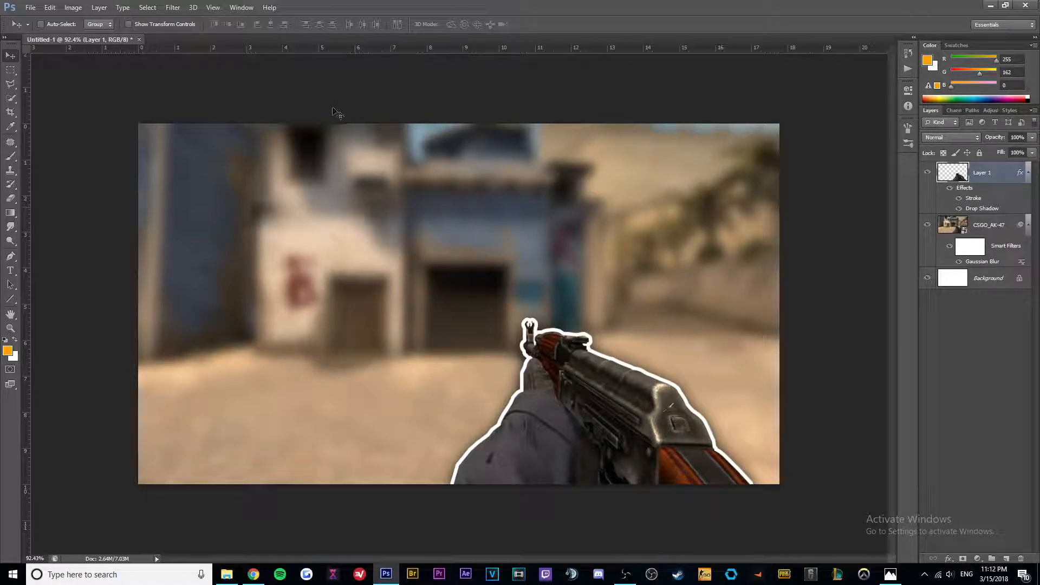
Step: Add the title "HOW TO MAKE" in Kenyan Coffee Italic at 200 pt and move it fully onto the canvas above the rifle
left_click(9, 273)
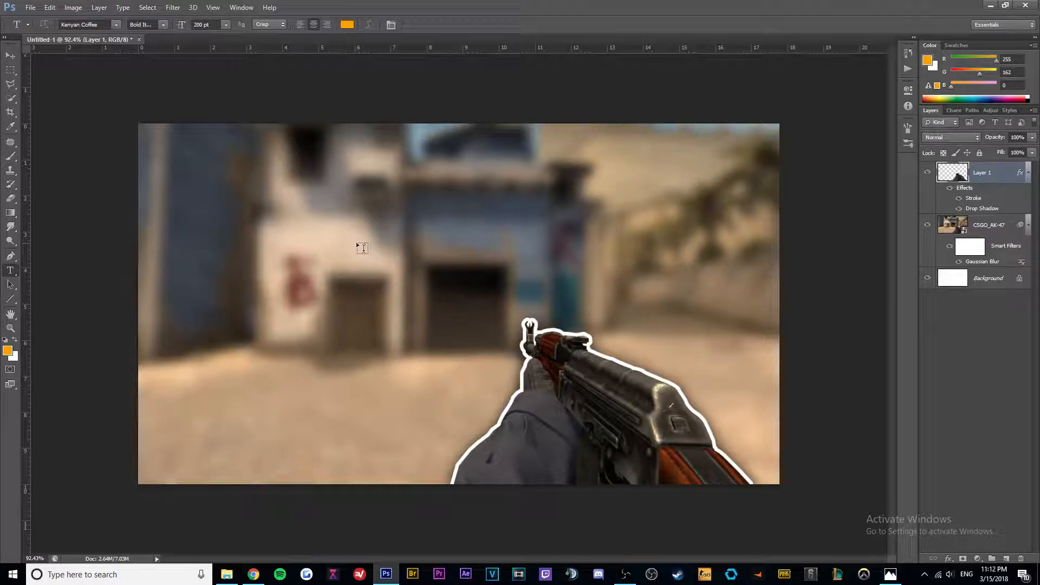
left_click(106, 24)
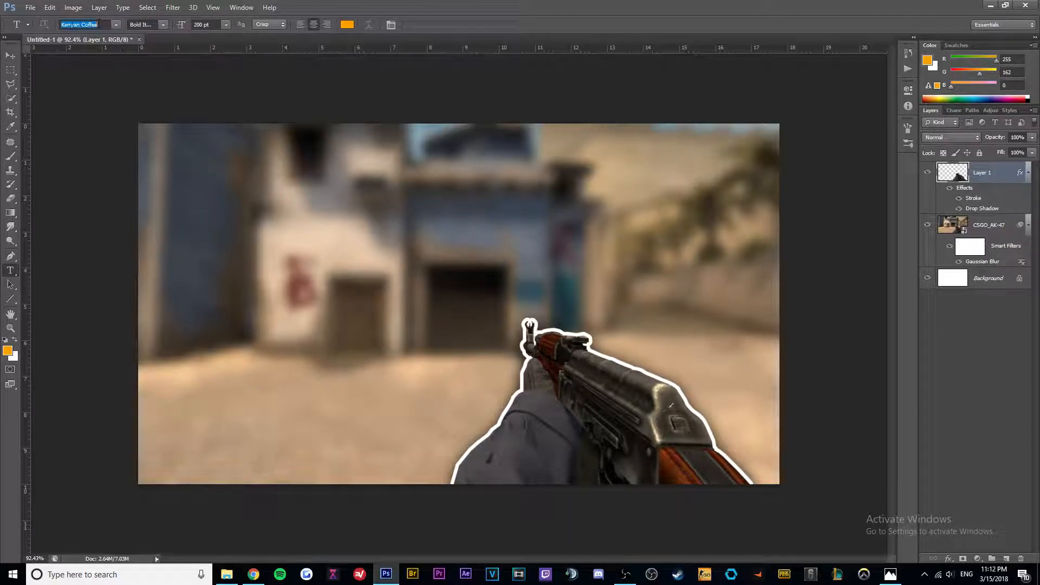
left_click(163, 25)
left_click(286, 268)
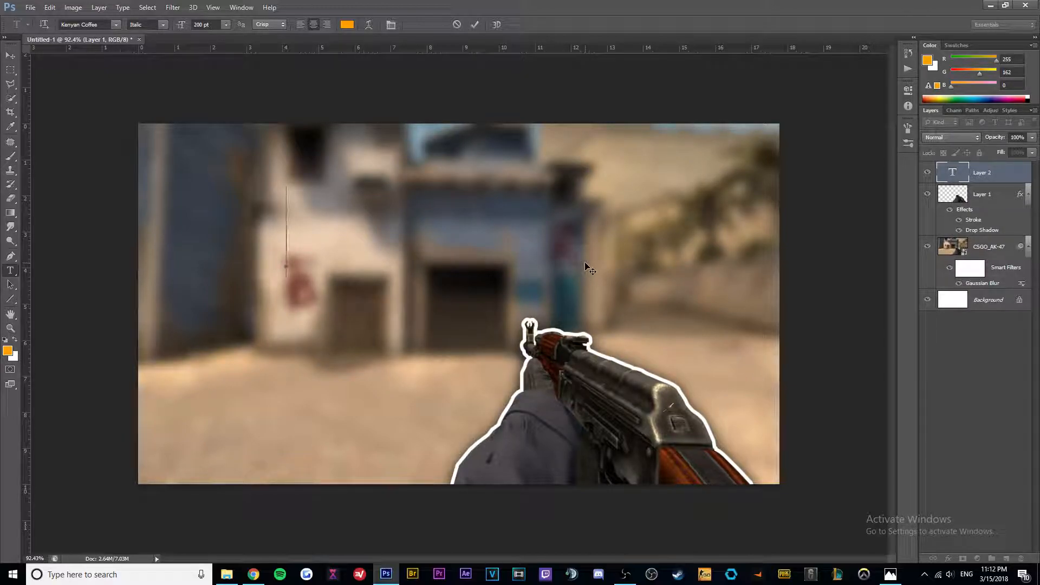
type("HOW")
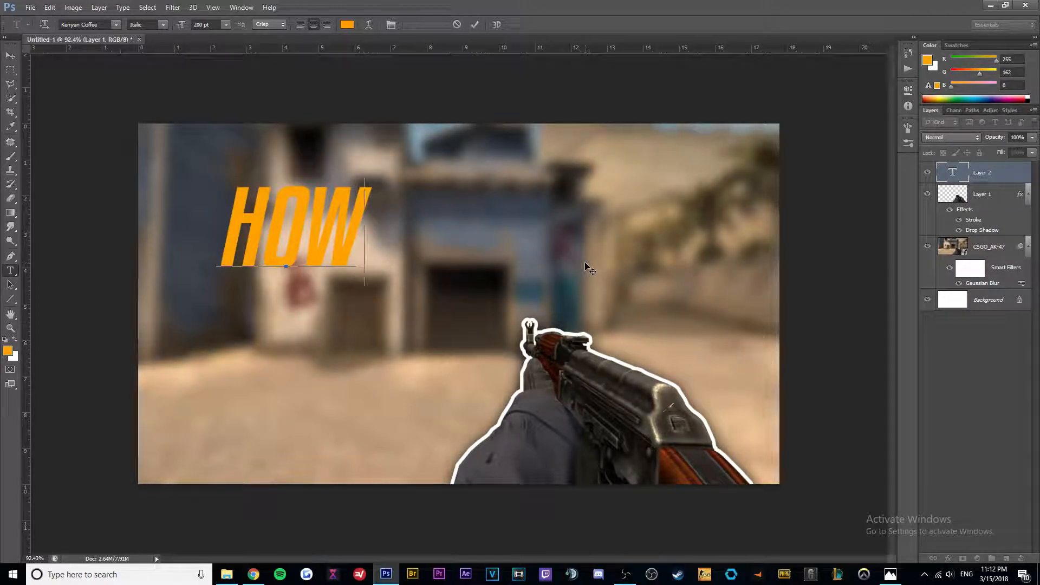
type(" TO MAKE")
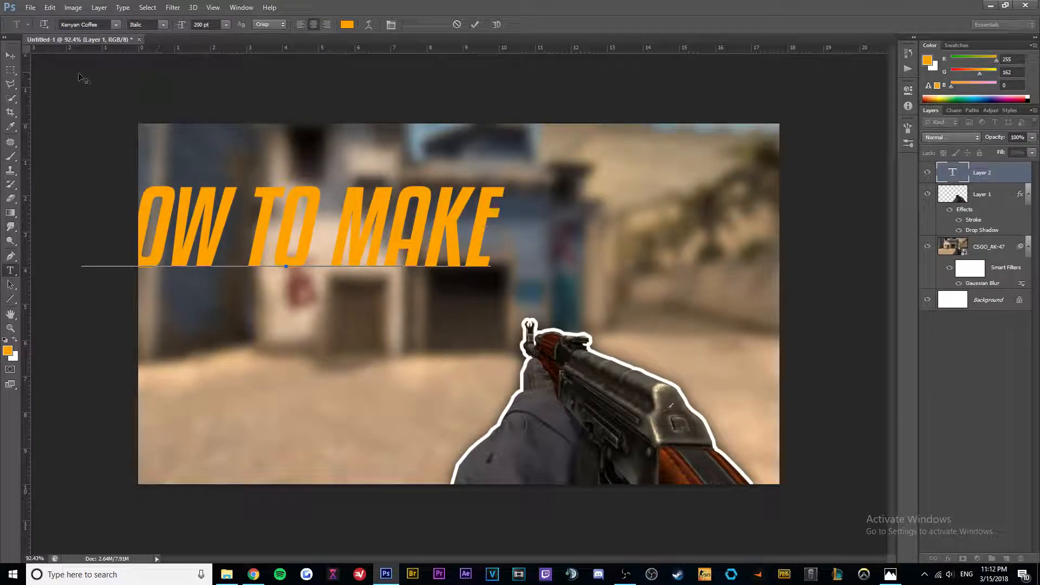
left_click(12, 56)
left_click_drag(263, 211, 361, 227)
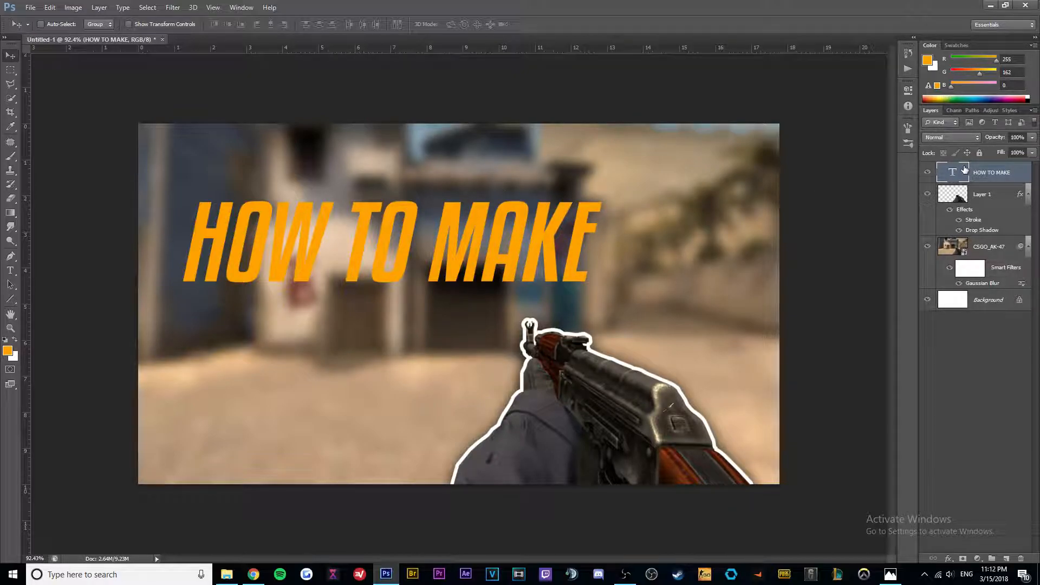
Step: Recolour the "HOW TO MAKE" title white (ffffff) and finish editing the text
double_click(954, 171)
left_click(928, 59)
left_click_drag(639, 314, 515, 258)
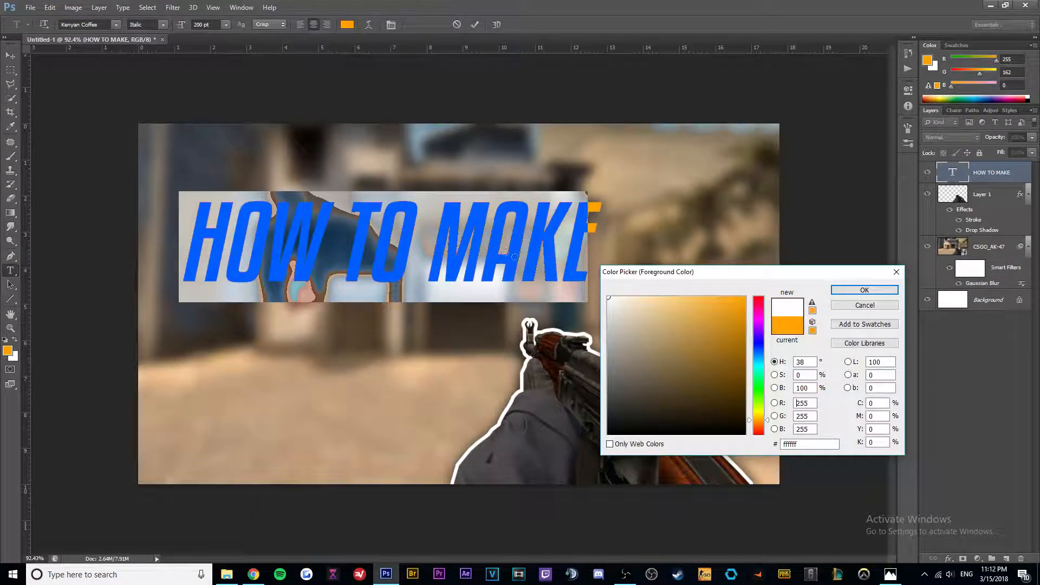
left_click(864, 290)
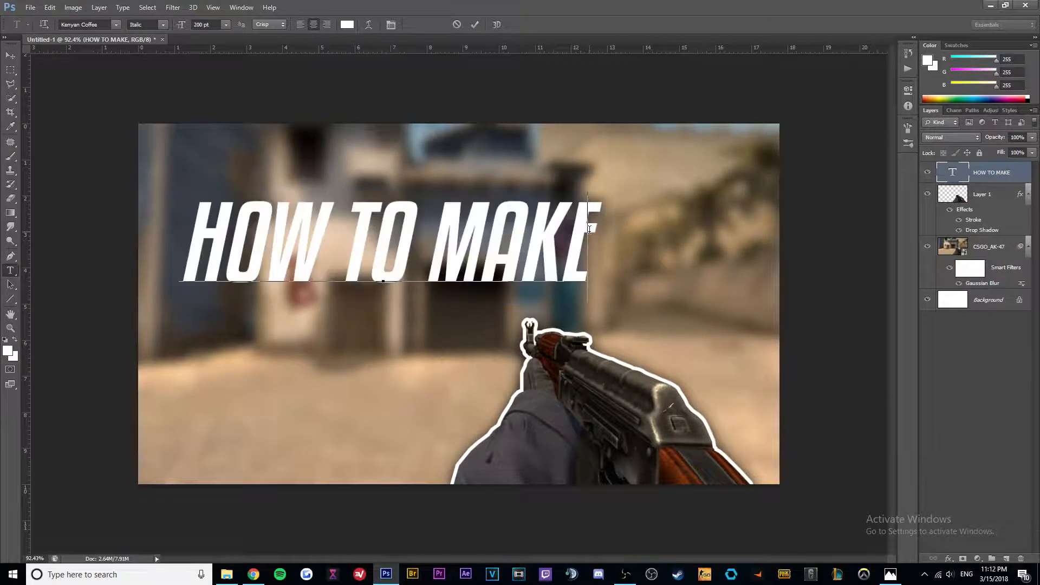
left_click_drag(573, 241, 189, 226)
left_click(645, 248)
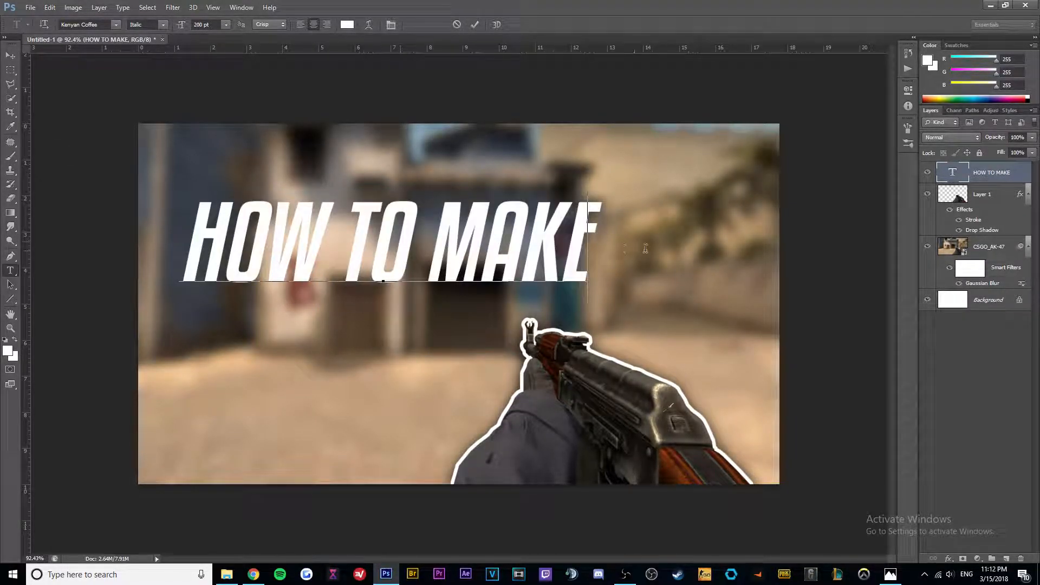
key("v")
Step: Add a black-to-white linear gradient overlay to the "HOW TO MAKE" text layer at 20% opacity
right_click(991, 171)
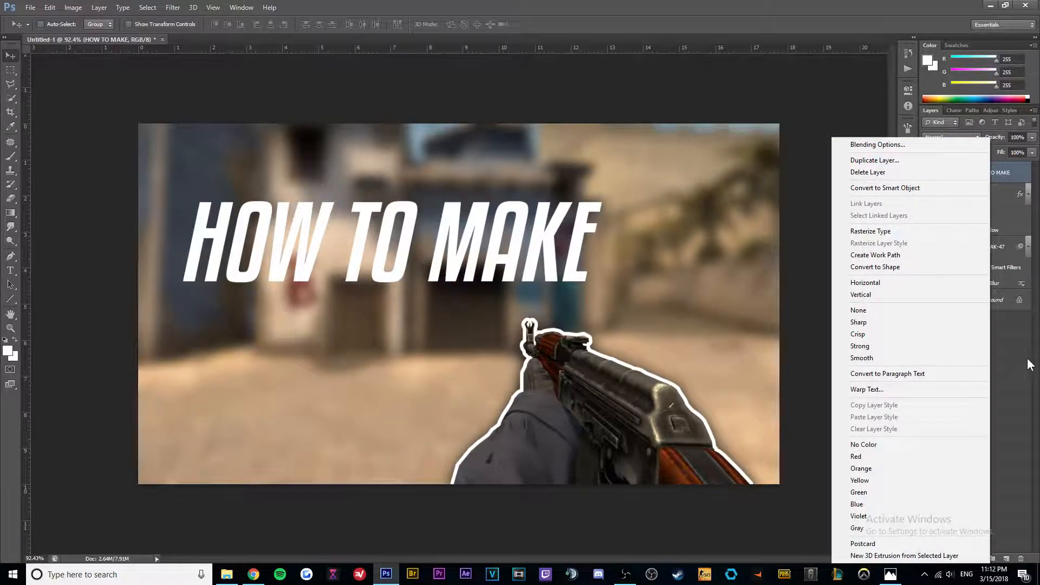
left_click(1031, 353)
right_click(955, 172)
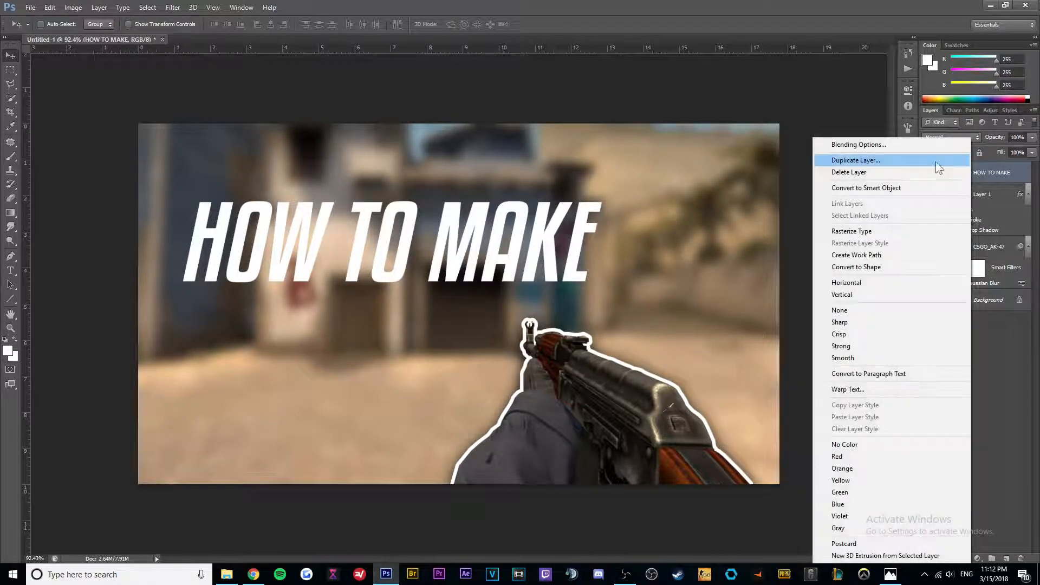
left_click(909, 147)
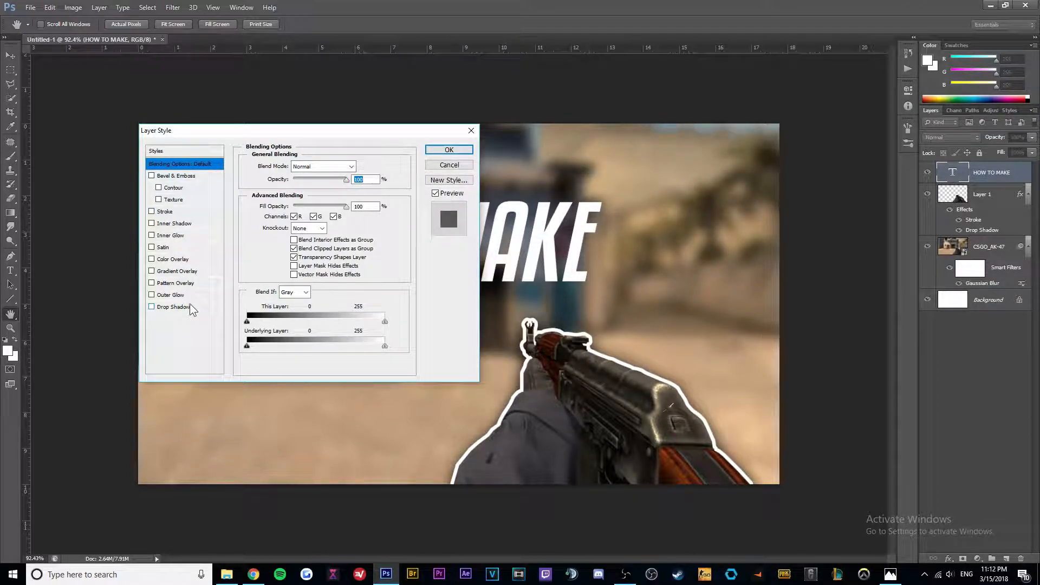
left_click(195, 270)
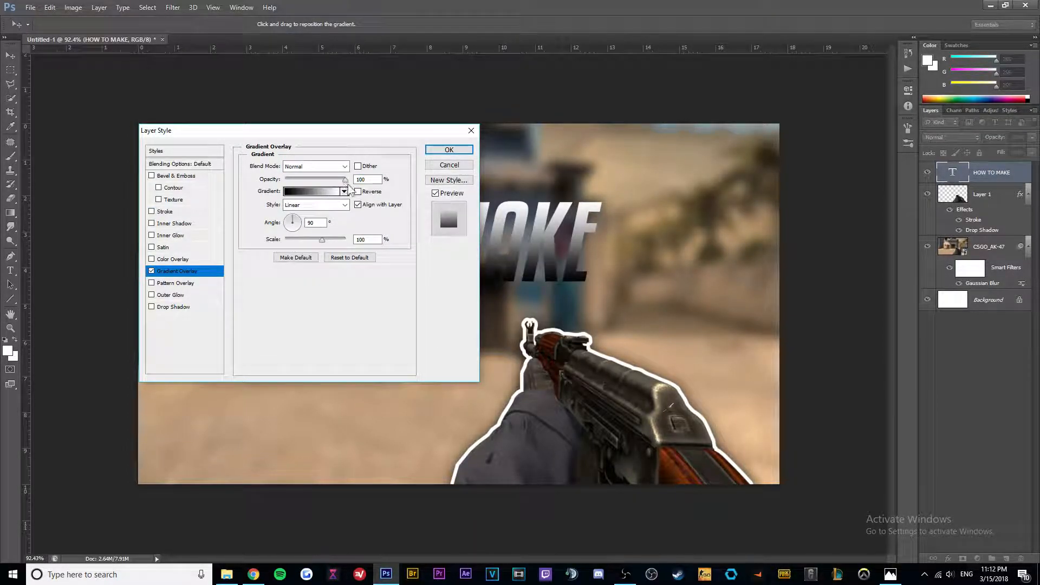
type("20")
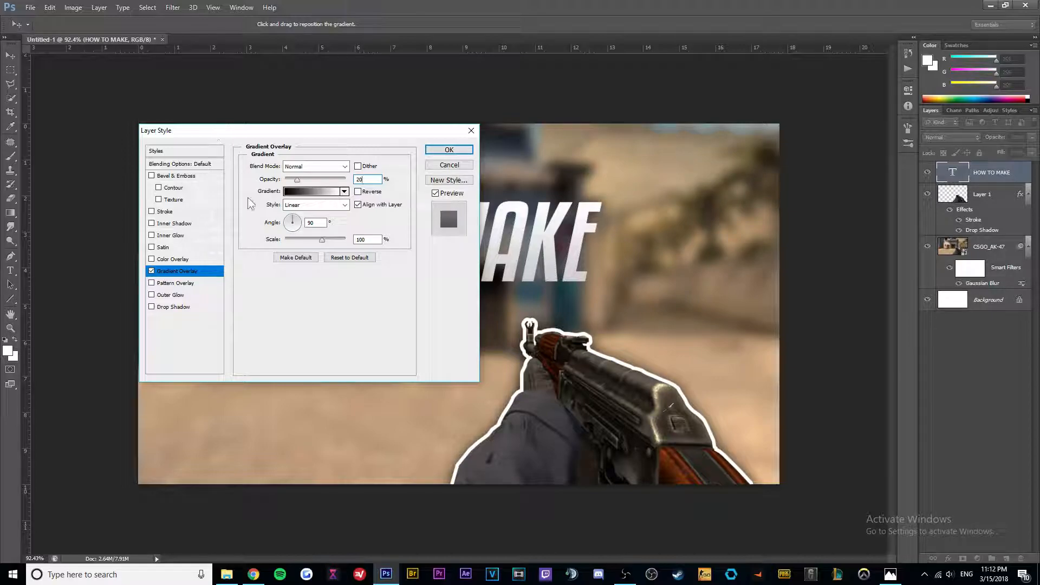
Step: Add an inner shadow at 30% opacity to the "HOW TO MAKE" text and move its layer beneath the rifle cutout layer
left_click(190, 223)
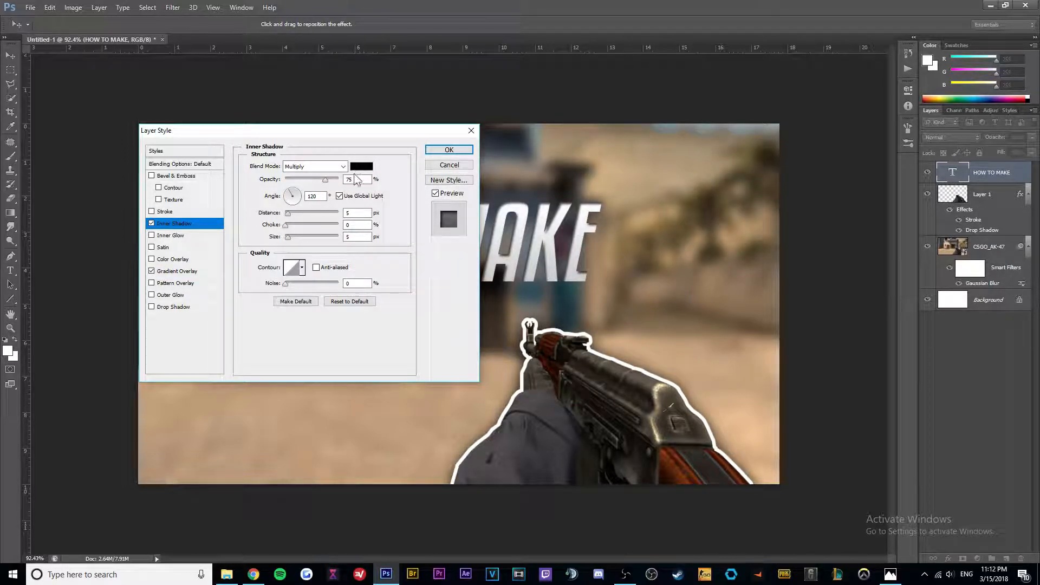
left_click_drag(339, 134, 312, 246)
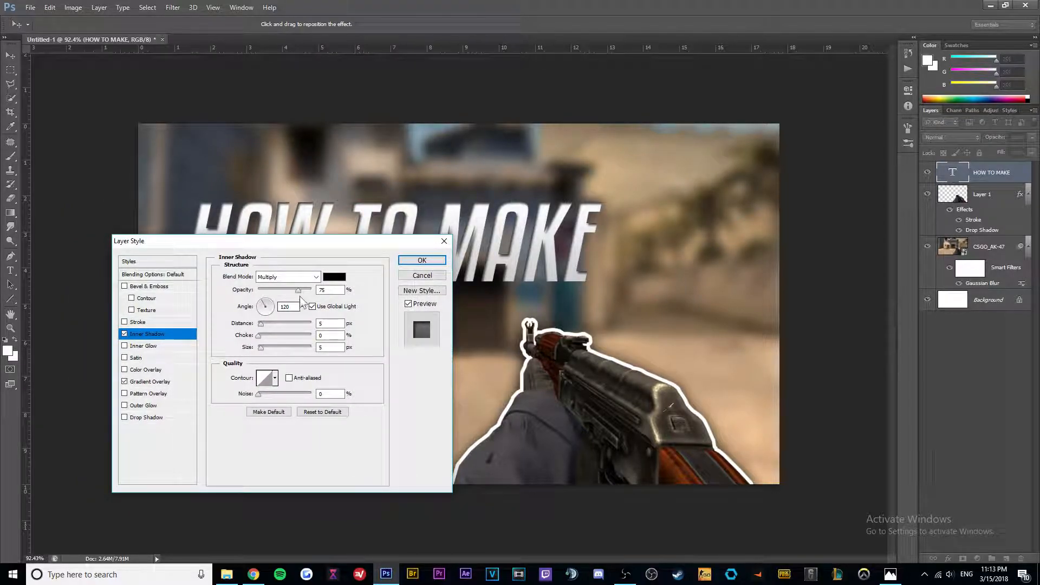
type("390")
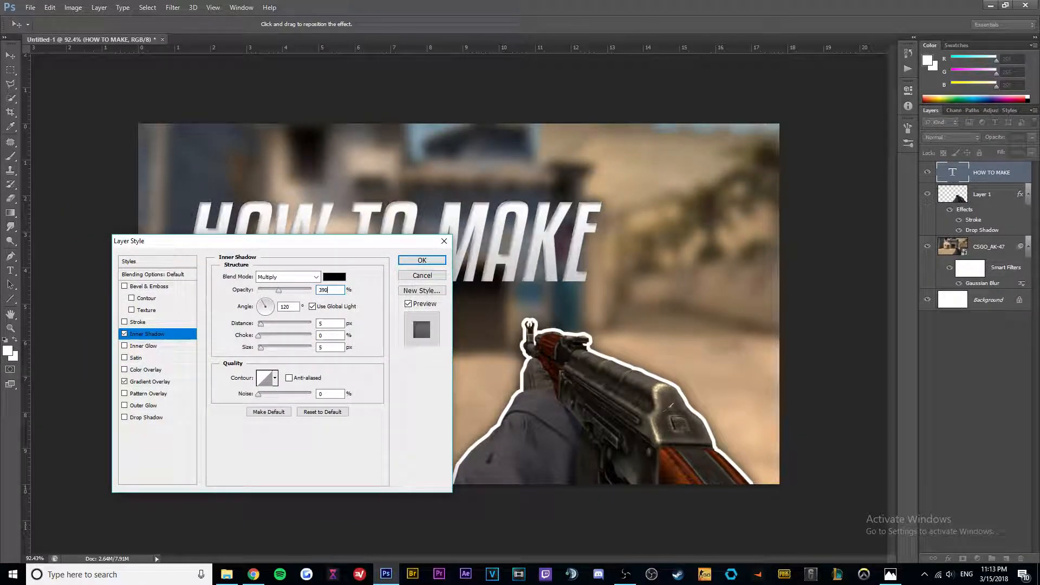
key("BackSpace")
type("0")
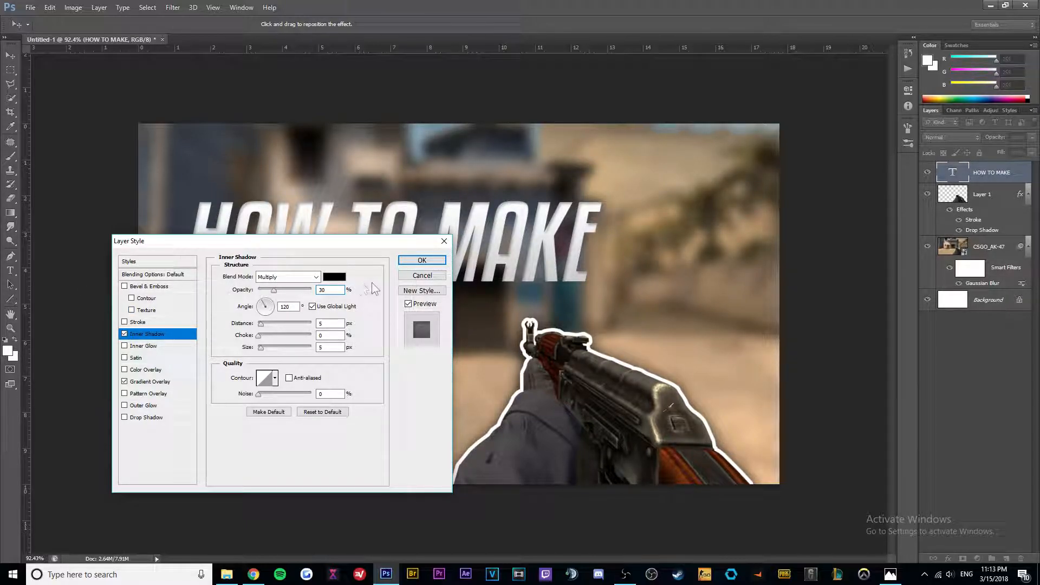
left_click(422, 260)
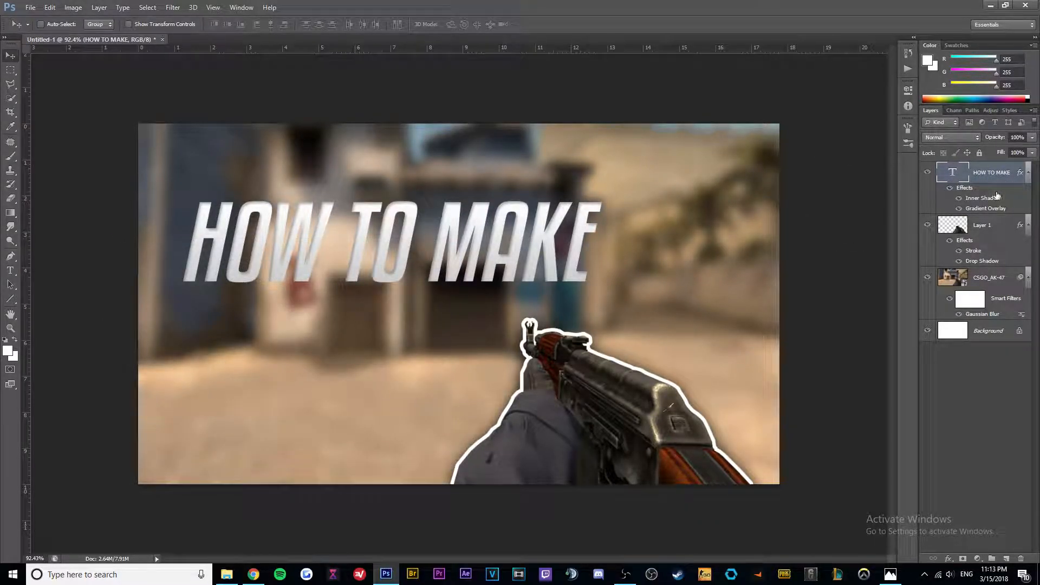
left_click_drag(990, 174, 995, 262)
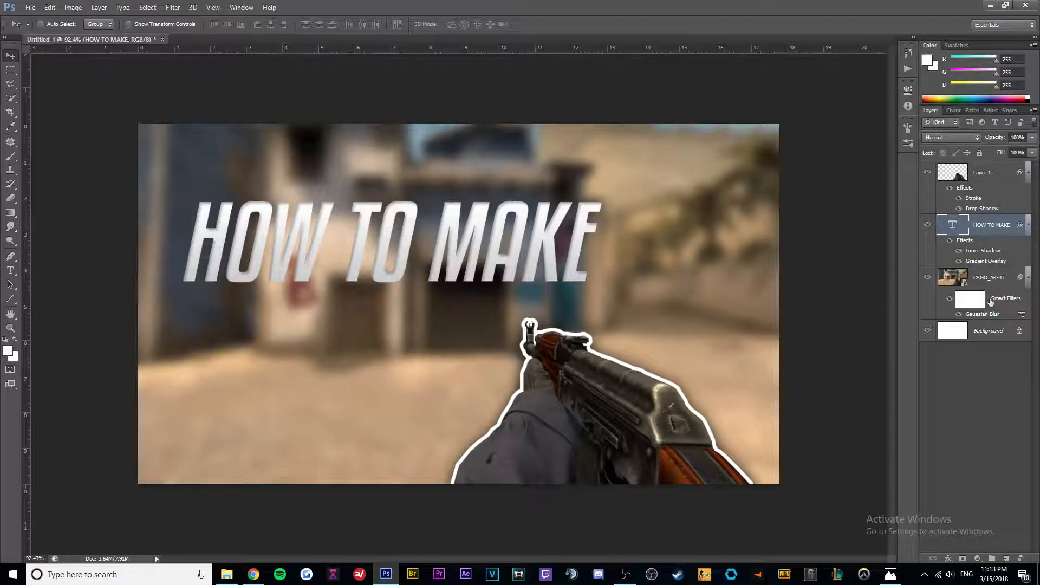
Step: Add the text "A THUMBNAIL" in Kenyan Coffee Bold Italic at 200 pt below the "HOW TO MAKE" title
left_click(975, 456)
left_click(10, 270)
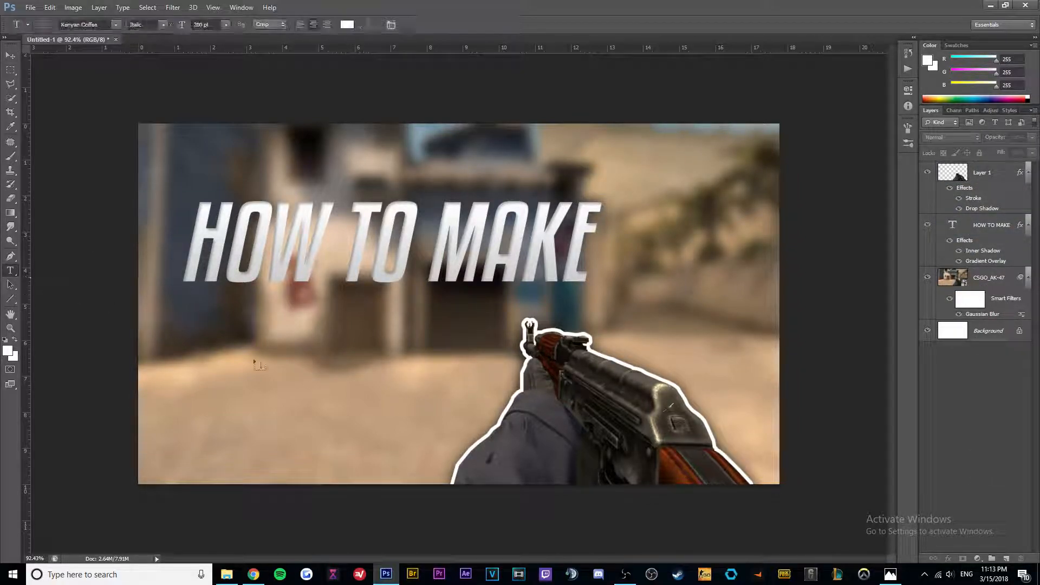
left_click(300, 394)
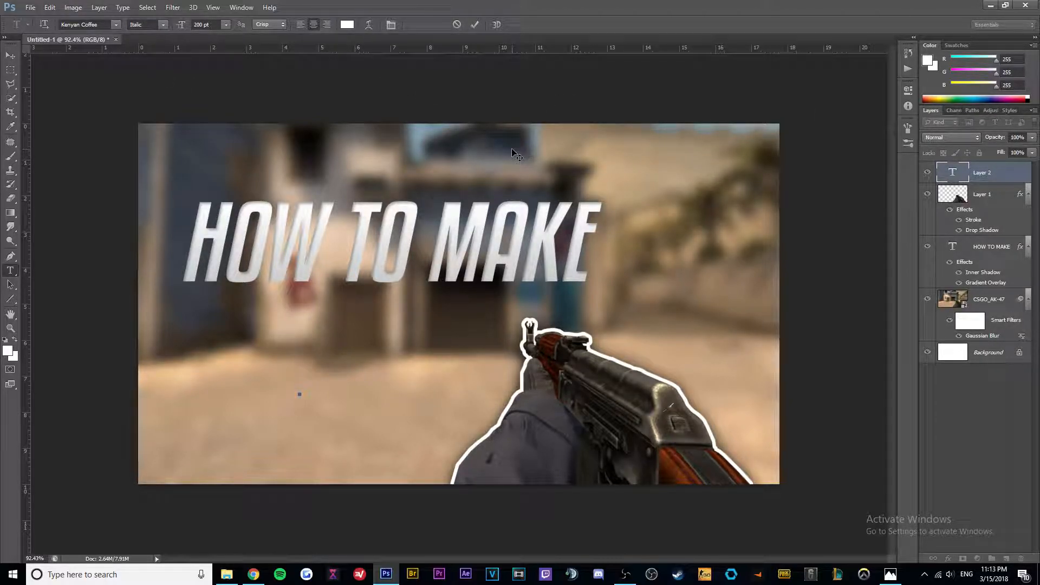
left_click(165, 25)
left_click(162, 59)
type("A THU")
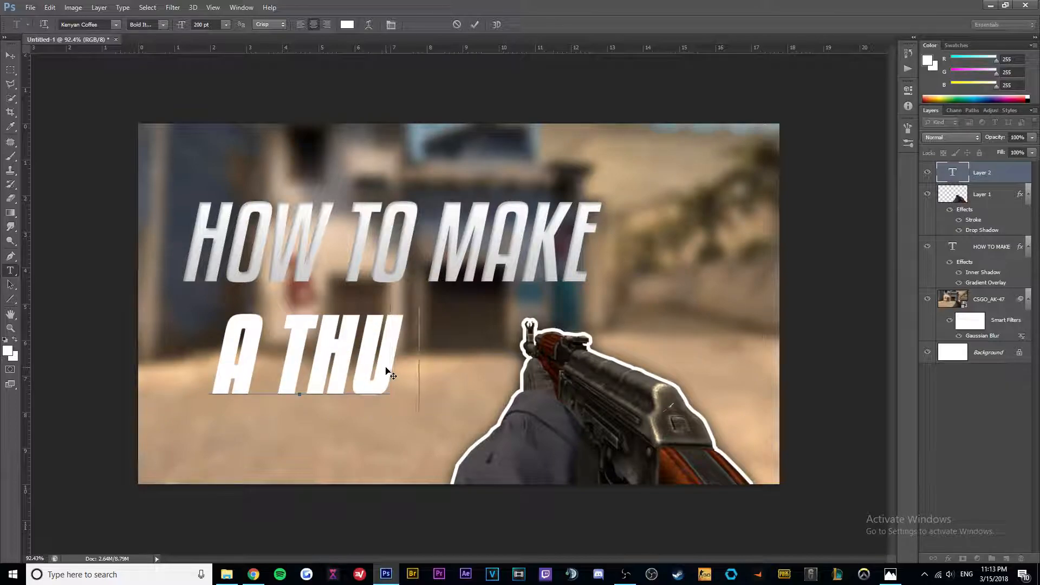
type("MBNAIL")
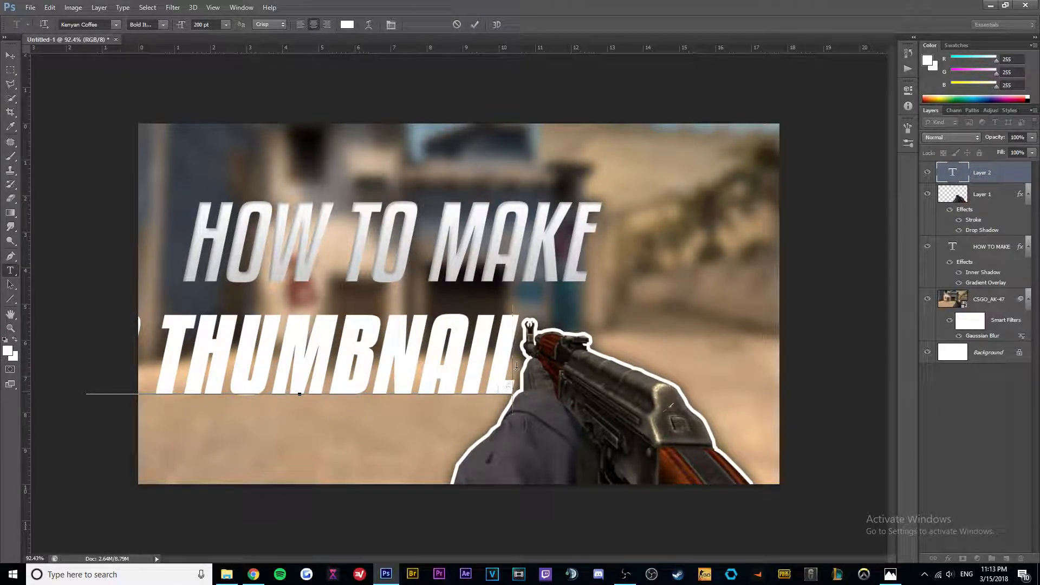
Step: Consult the color wheel image in the browser and recolour the "A THUMBNAIL" text pure green (RGB 0, 255, 0)
left_click_drag(514, 366, 73, 333)
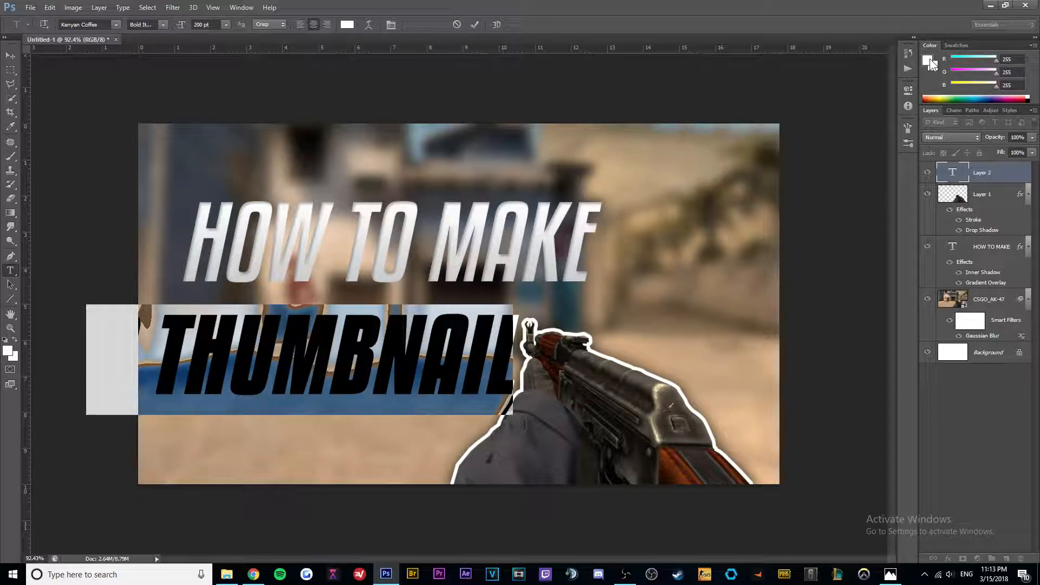
left_click(253, 574)
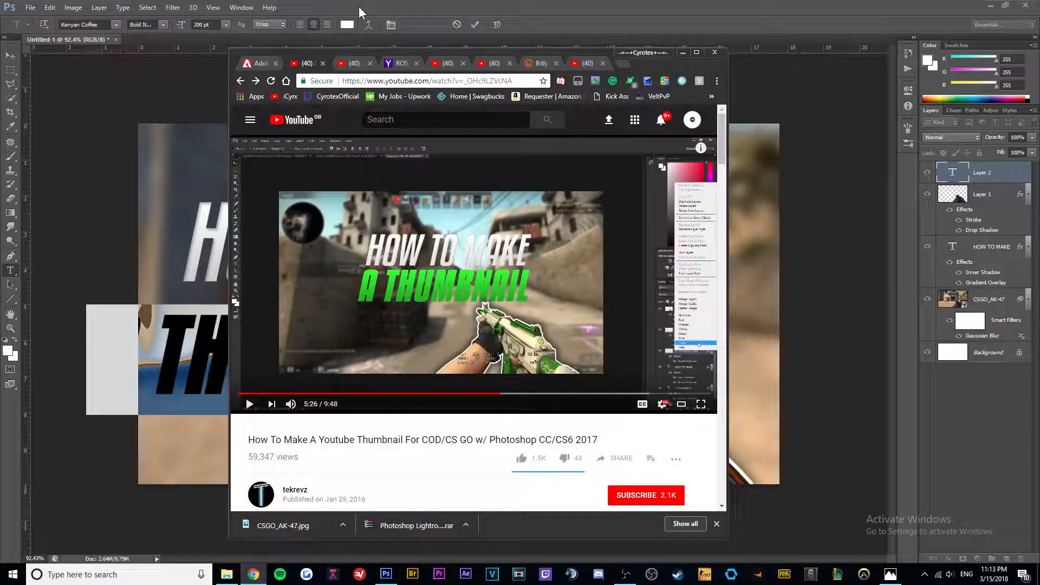
left_click(400, 63)
mouse_move(677, 66)
left_mouse_down()
mouse_move(708, 81)
mouse_move(670, 60)
left_mouse_up()
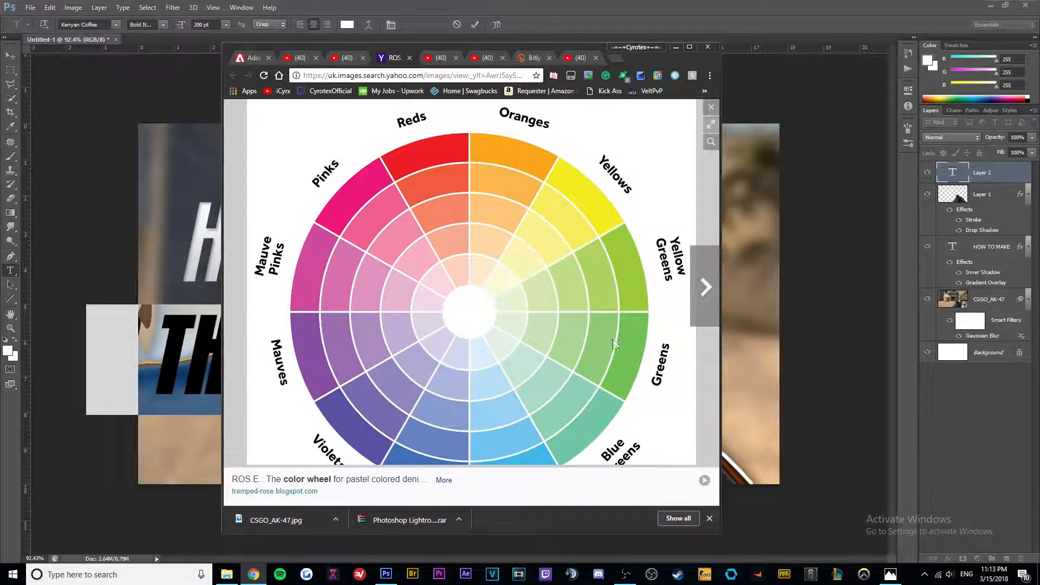
left_click(676, 47)
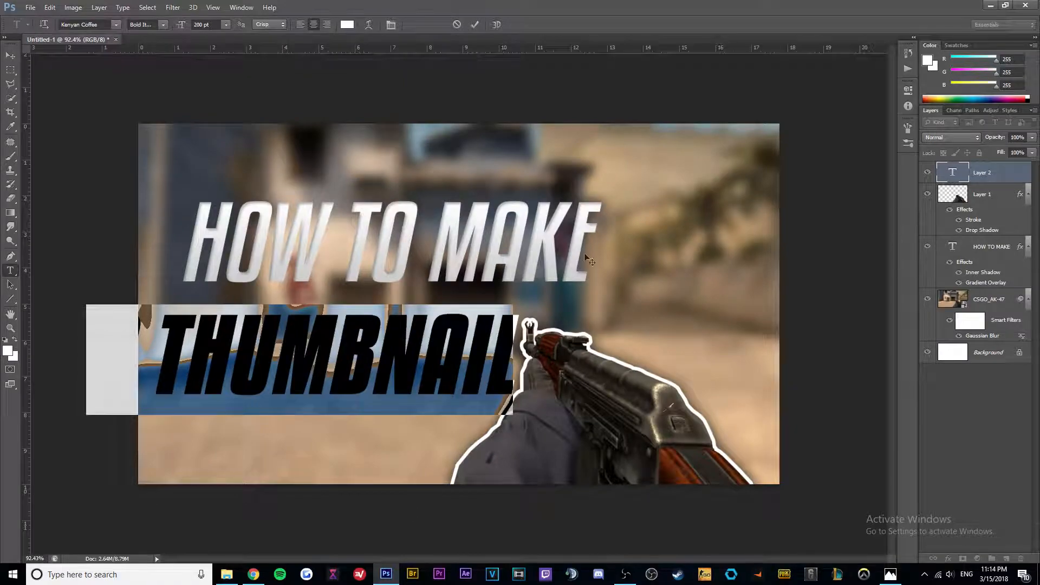
left_click(927, 60)
left_click_drag(765, 342, 764, 388)
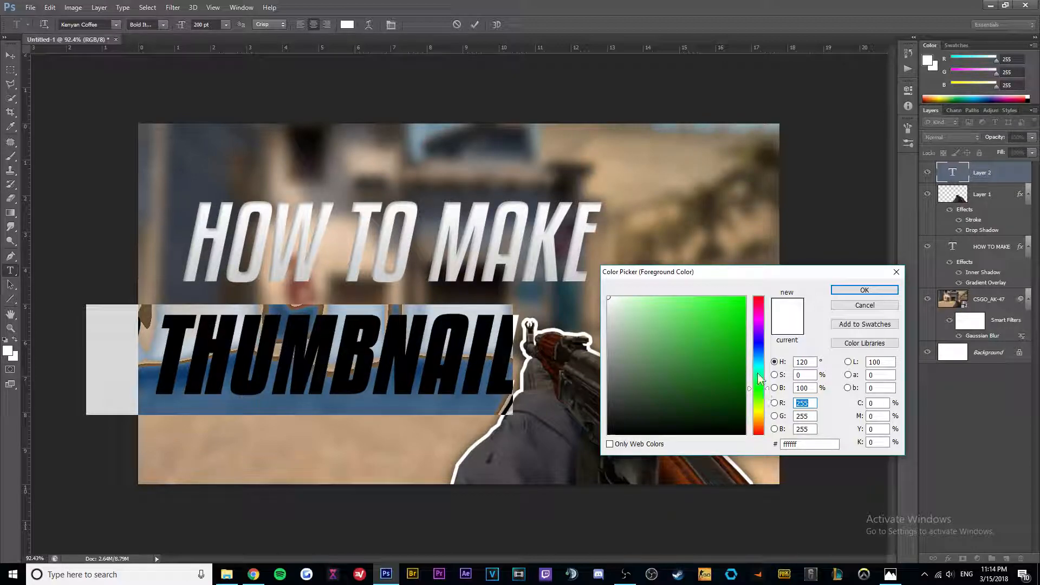
left_click(741, 301)
left_click(746, 297)
left_click(865, 289)
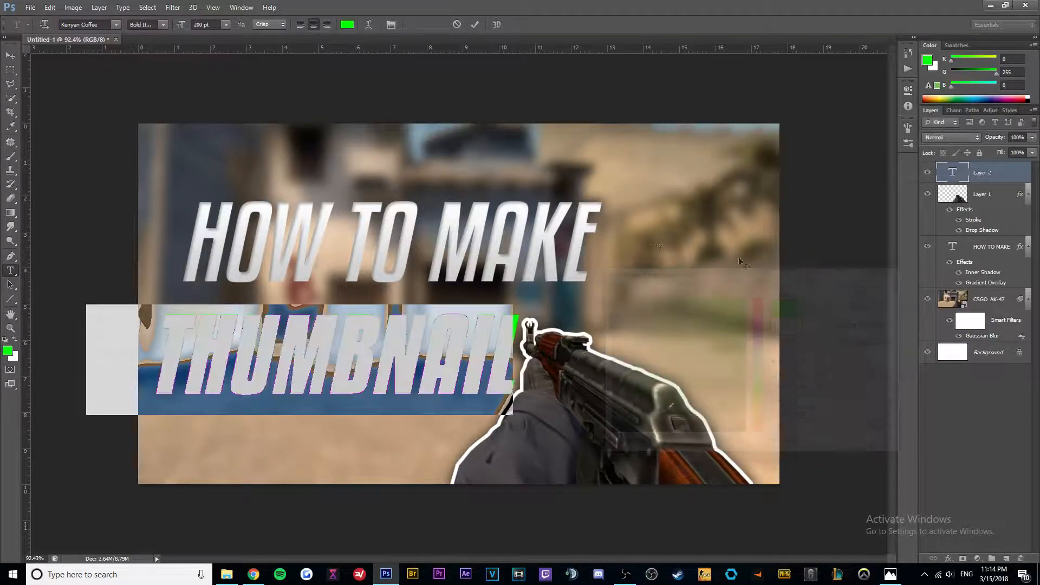
Step: Position "A THUMBNAIL" directly under "HOW TO MAKE" on the canvas and place its layer just above the CSGO_AK-47 background layer
left_click(10, 55)
left_click_drag(298, 345, 401, 339)
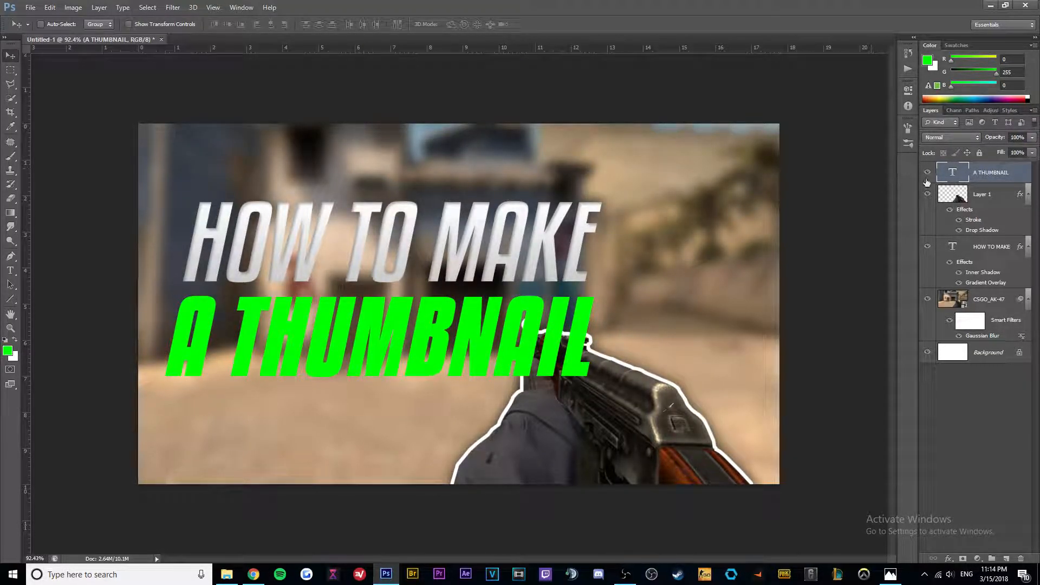
left_click_drag(986, 176, 984, 288)
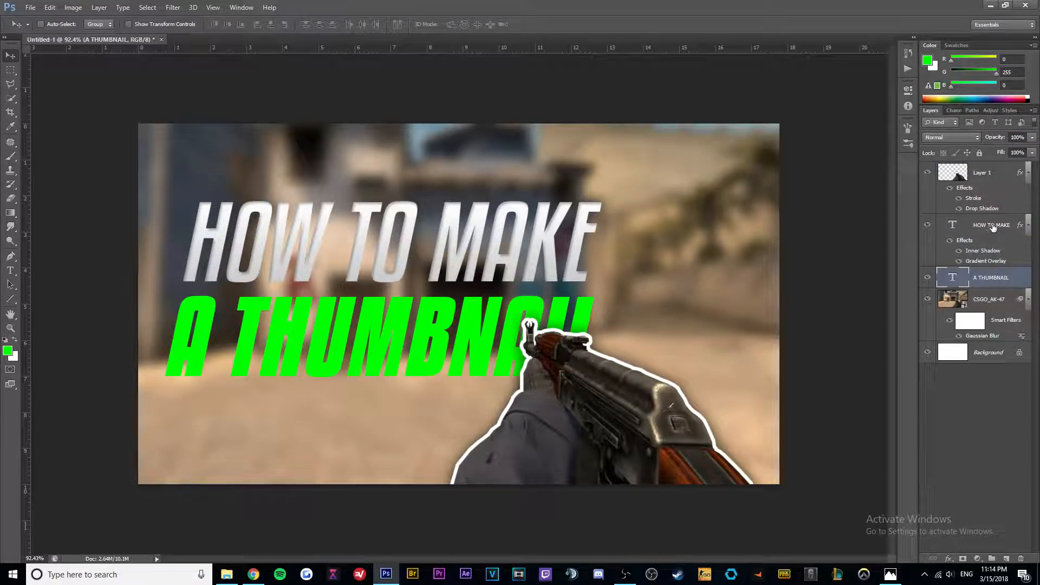
Step: Add a black Multiply inner shadow at 50% opacity to the "A THUMBNAIL" text layer
right_click(999, 279)
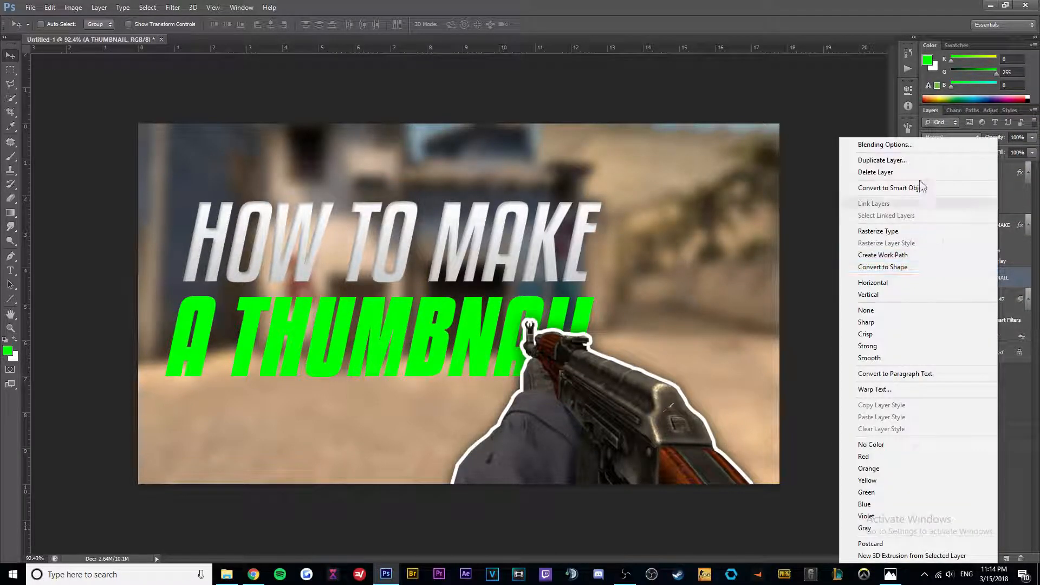
left_click(915, 139)
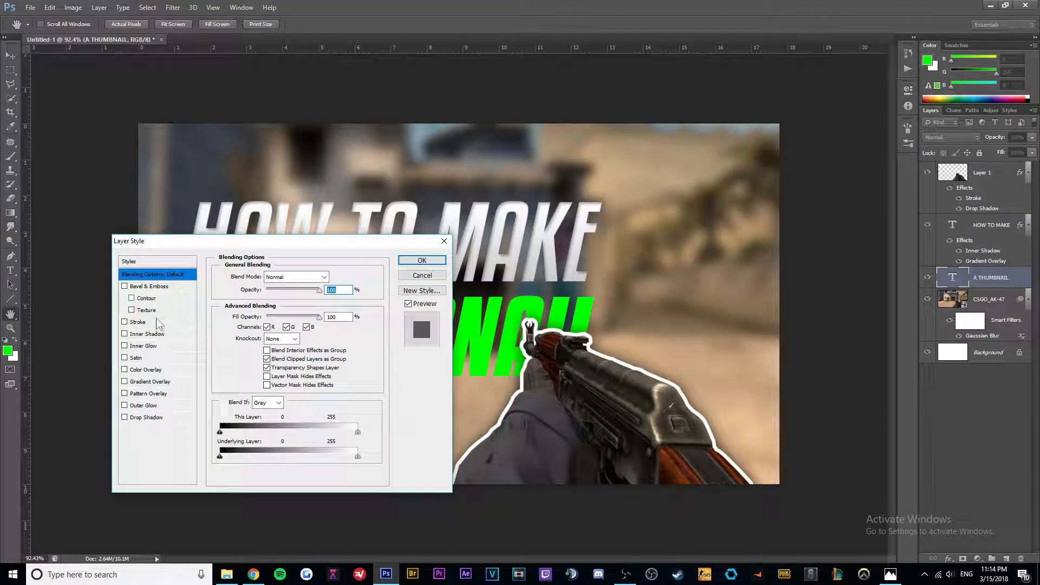
left_click(162, 335)
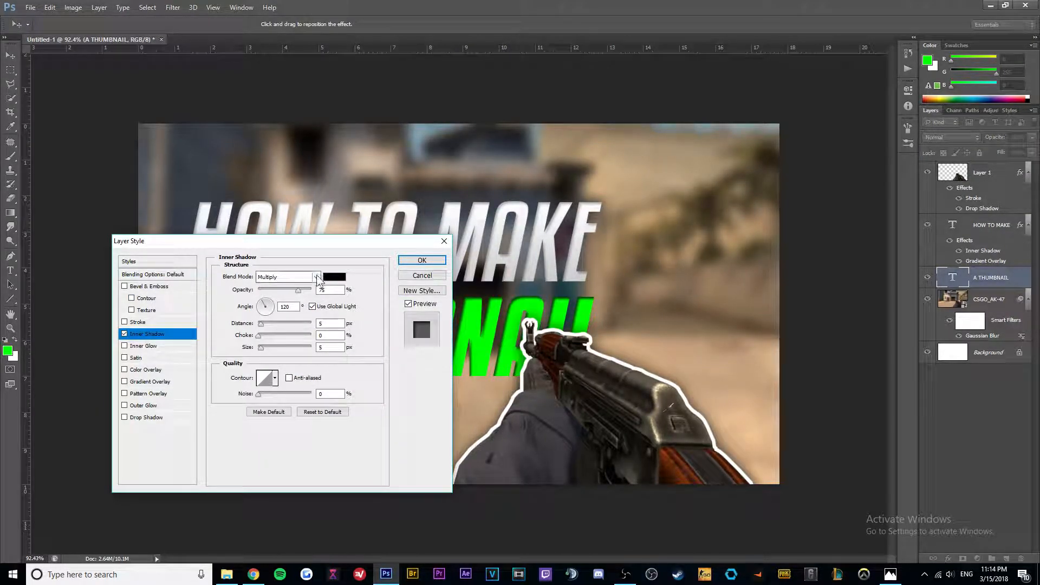
left_click_drag(331, 244, 646, 216)
double_click(645, 259)
key("BackSpace")
type("30")
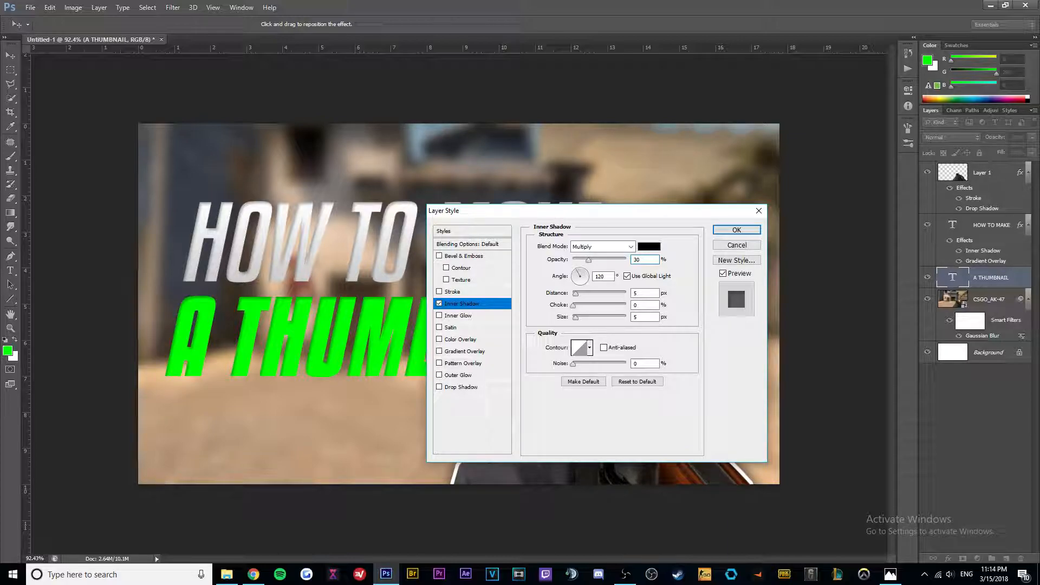
key("BackSpace")
key("BackSpace")
type("50")
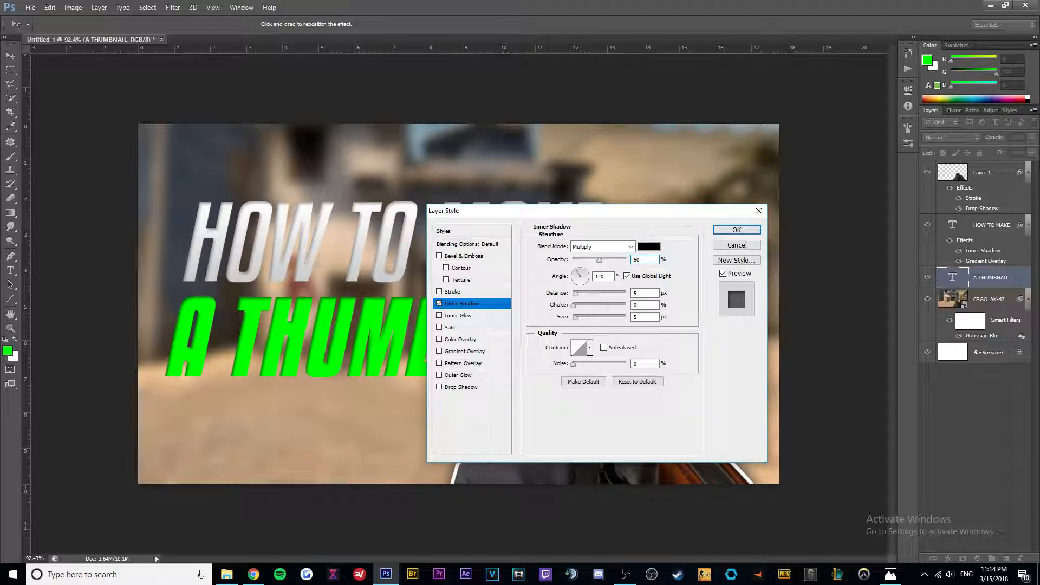
Step: Add a black-to-white linear gradient overlay in Multiply mode at 30% opacity to "A THUMBNAIL" and apply the layer style
left_click(478, 353)
left_click(631, 248)
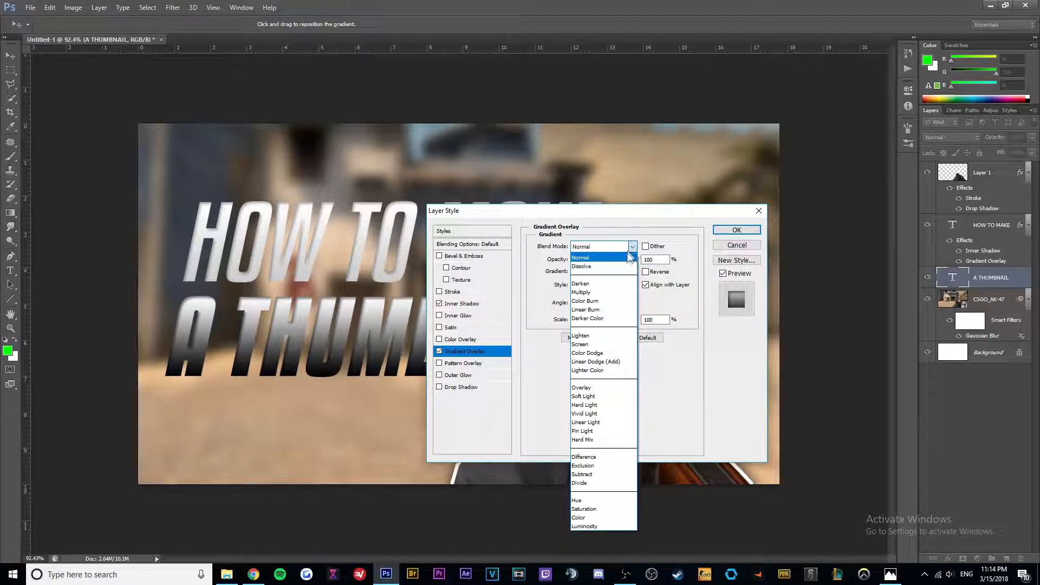
left_click(622, 297)
double_click(657, 261)
type("1")
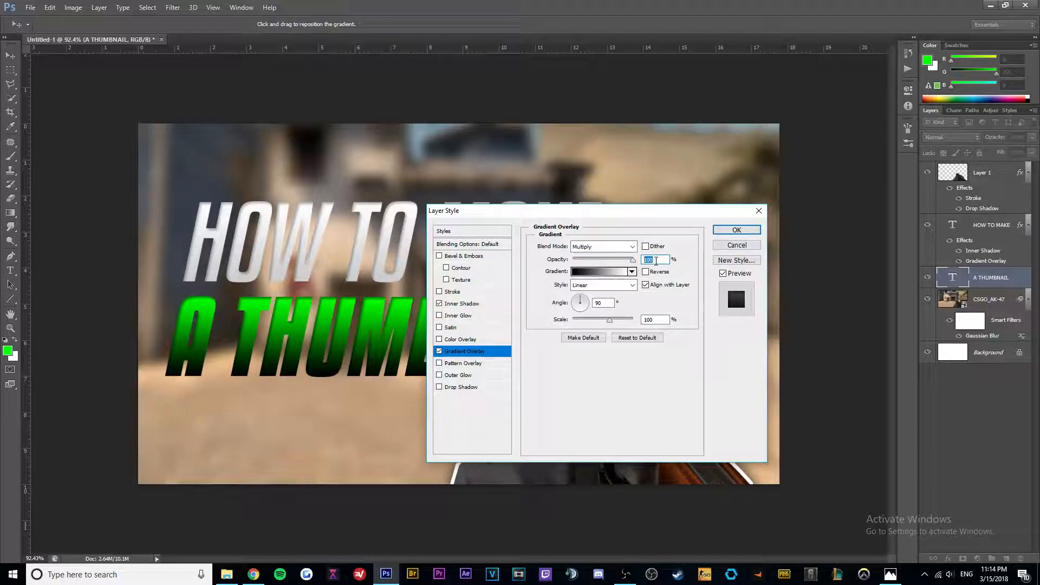
type("0")
double_click(656, 261)
type("2")
double_click(656, 260)
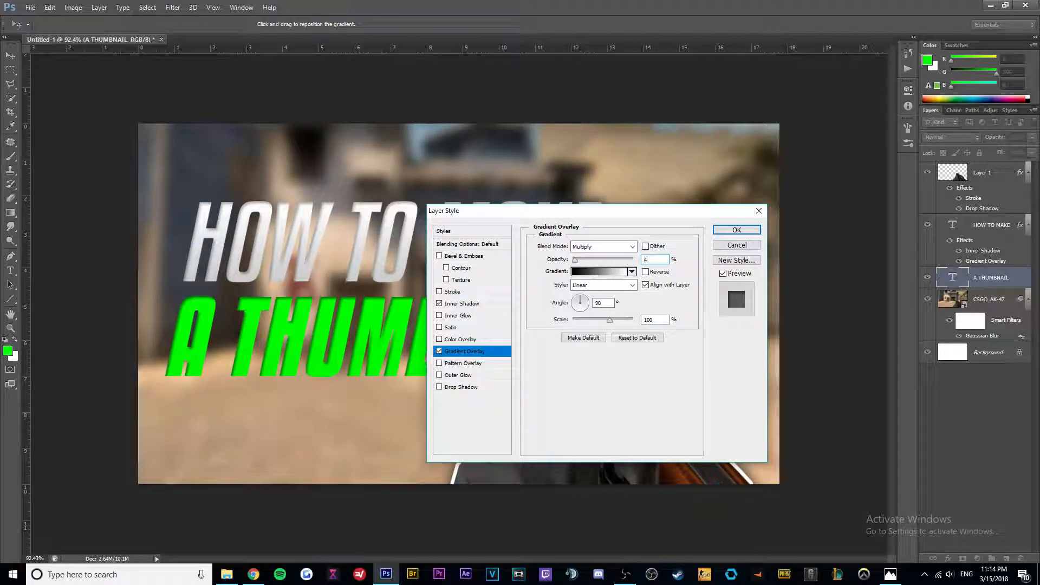
type("40")
double_click(656, 261)
type("30")
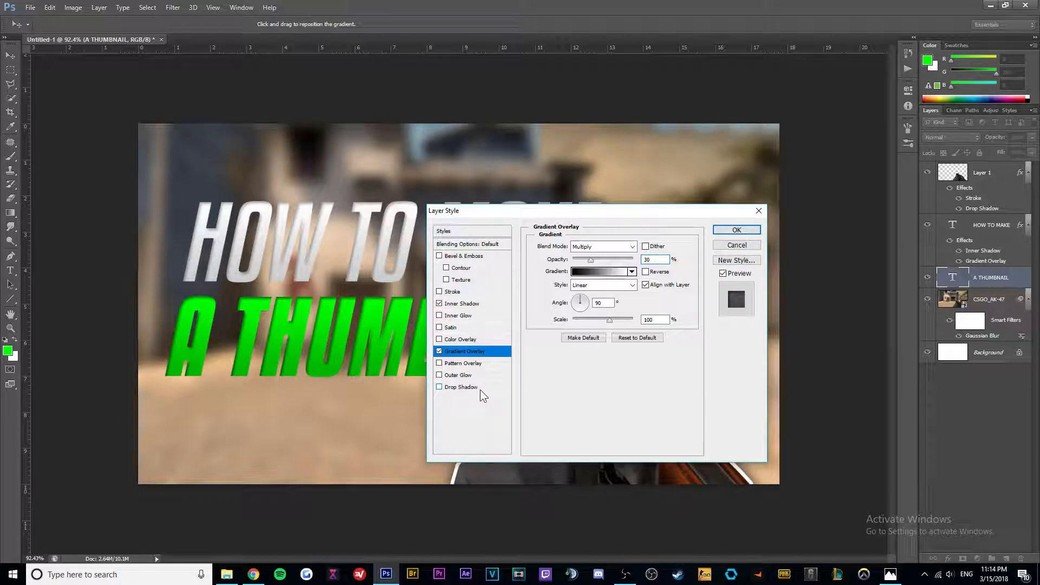
key("Return")
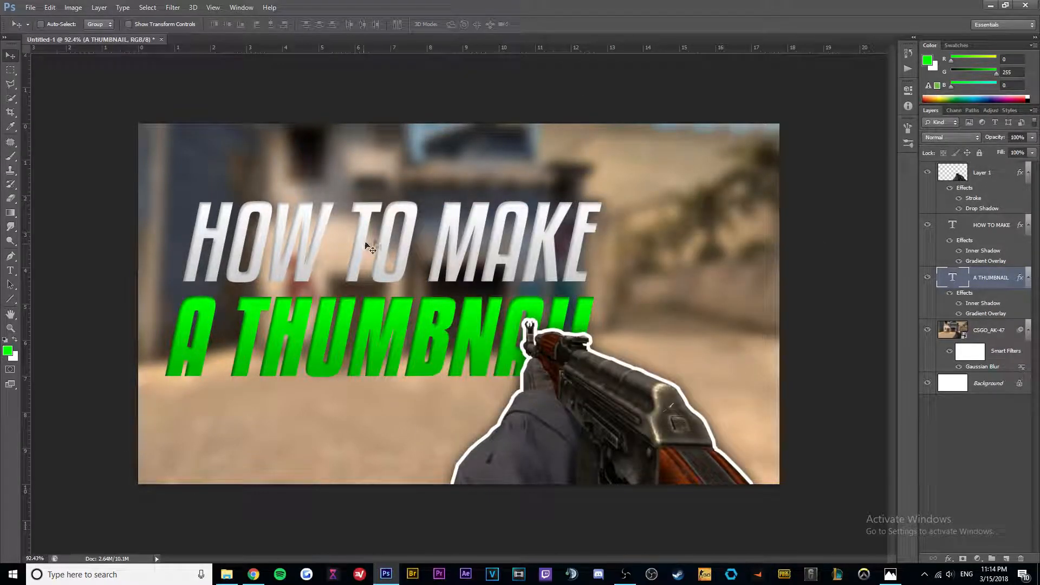
Step: Duplicate the "HOW TO MAKE" and "A THUMBNAIL" layers together and place the copies beneath both originals
left_click(991, 228, "shift")
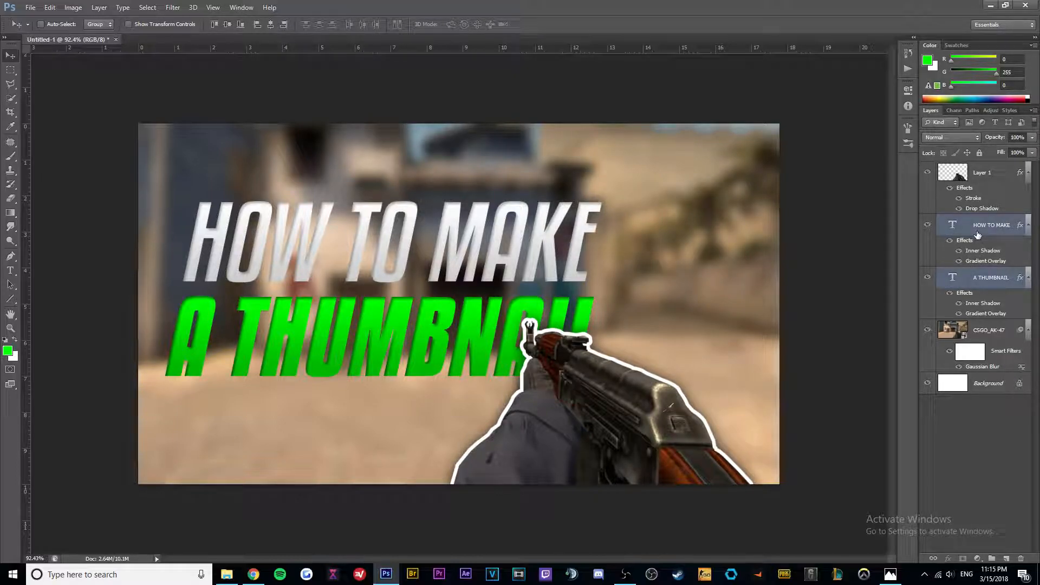
key("ctrl+j")
left_click_drag(985, 230, 1023, 399)
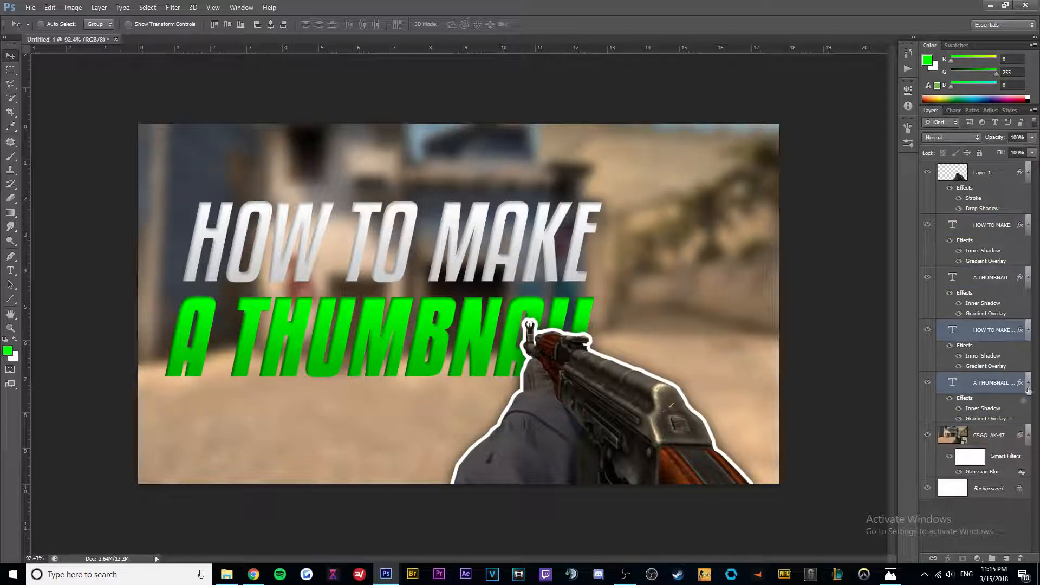
Step: Rasterize the type of the two copied text layers and merge them into one layer
right_click(999, 331)
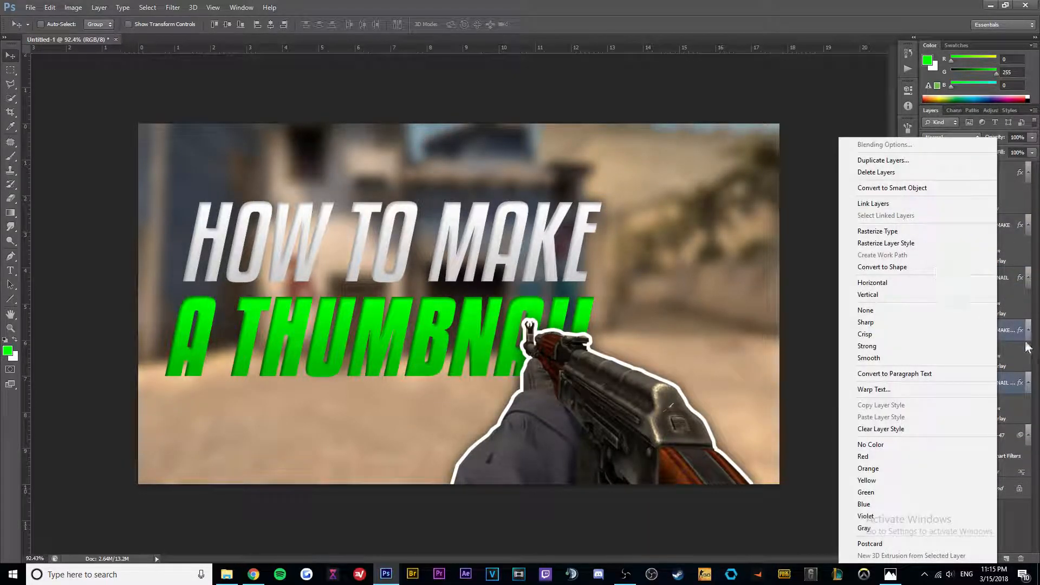
left_click(907, 232)
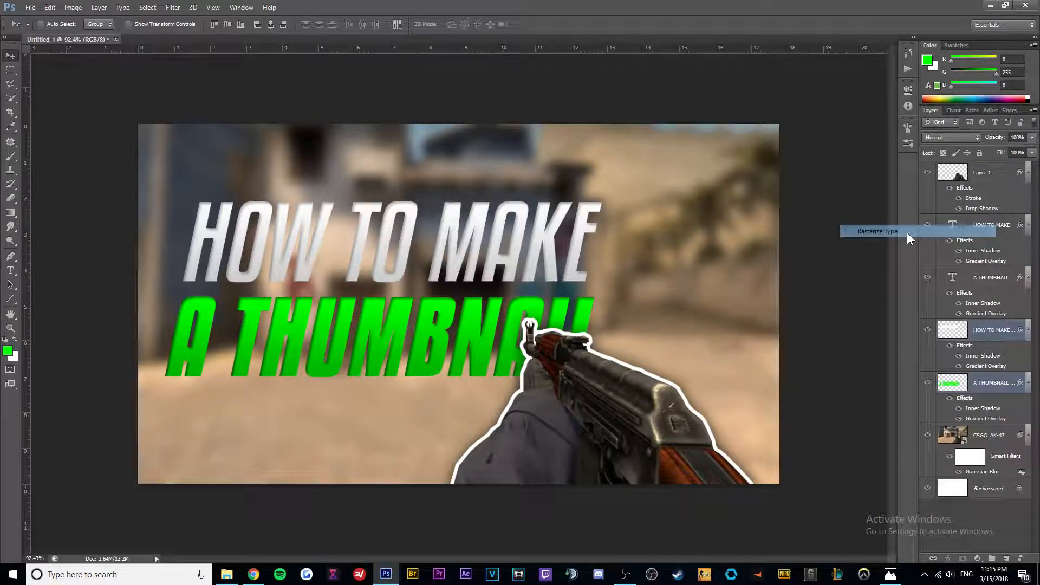
right_click(1000, 334)
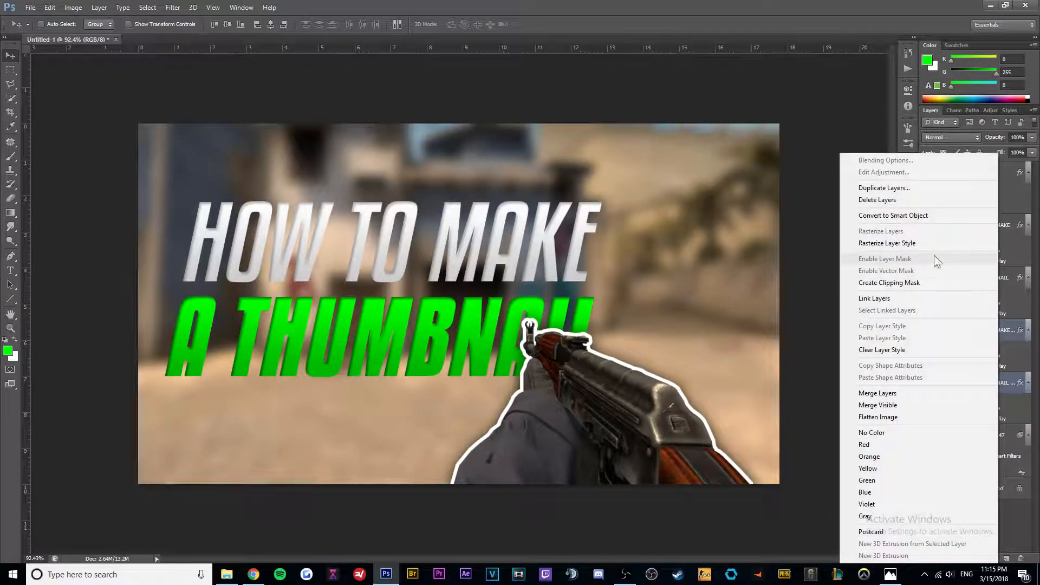
left_click(912, 395)
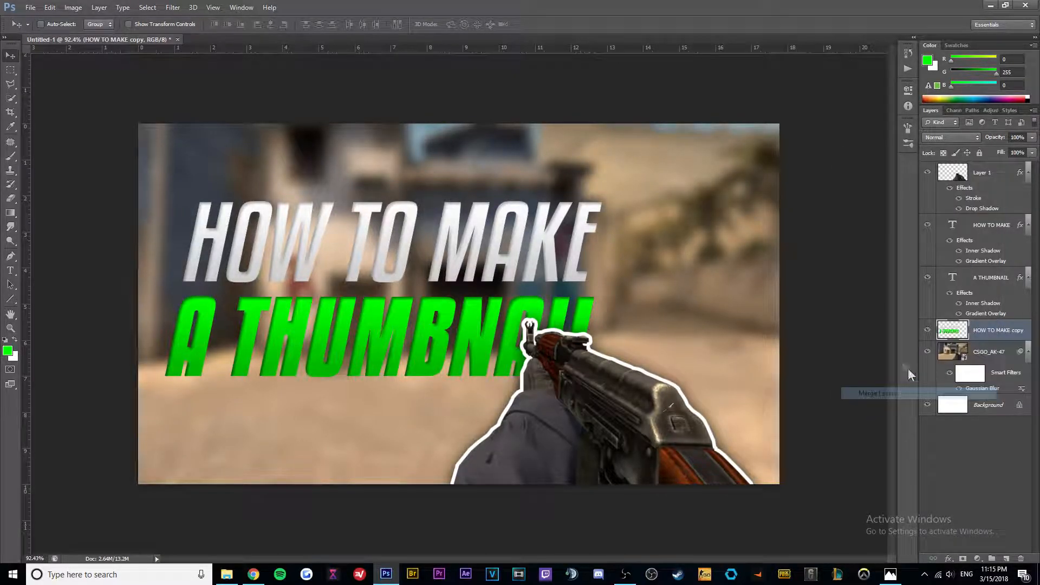
Step: Try shifting the merged text copy up and to the right of the original titles, and undo the move
left_click_drag(356, 339, 526, 297)
key("ctrl+z")
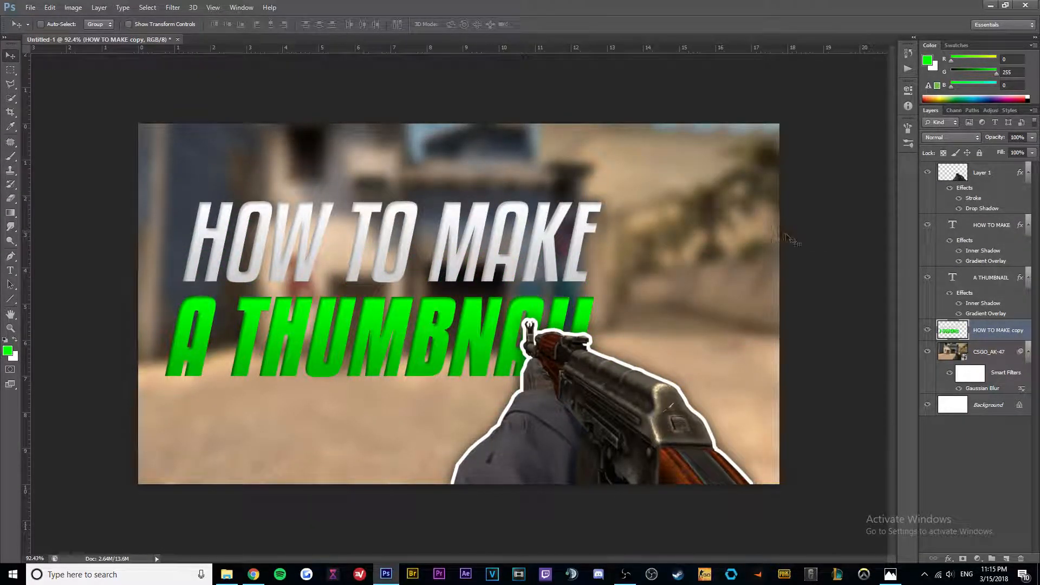
right_click(978, 331)
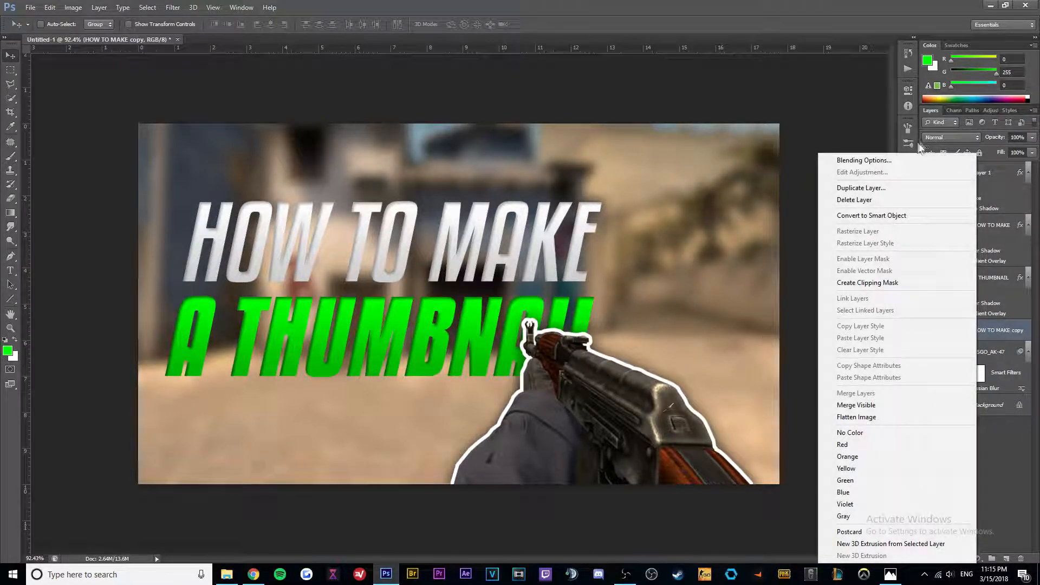
left_click(1017, 447)
right_click(984, 330)
left_click(896, 163)
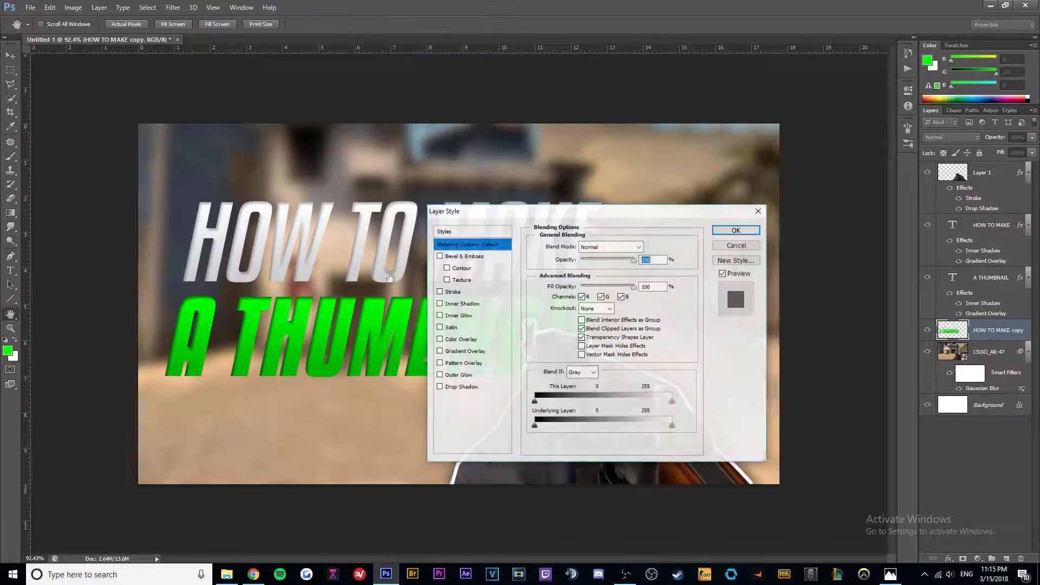
left_click(475, 386)
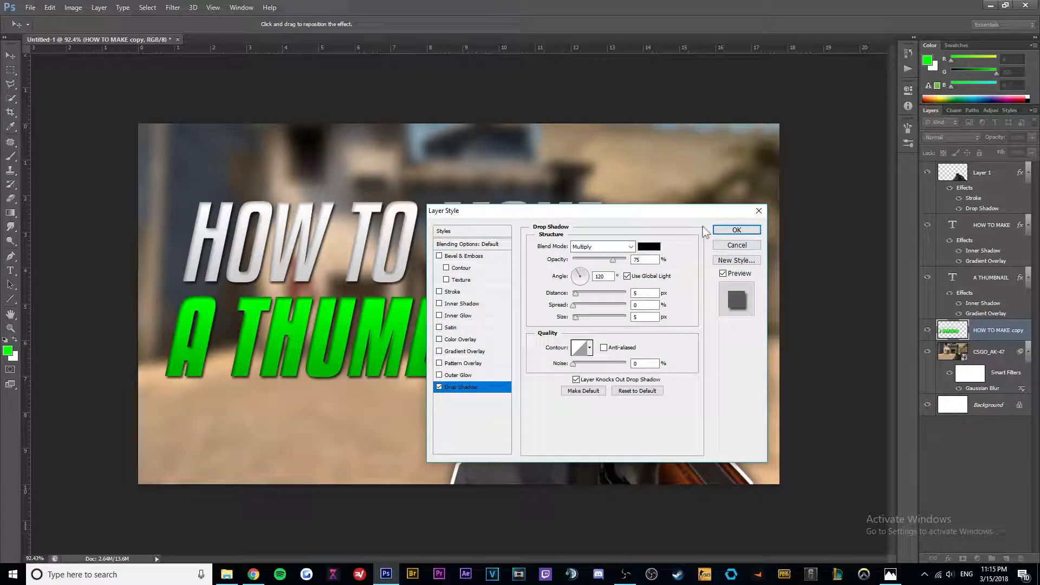
key("space")
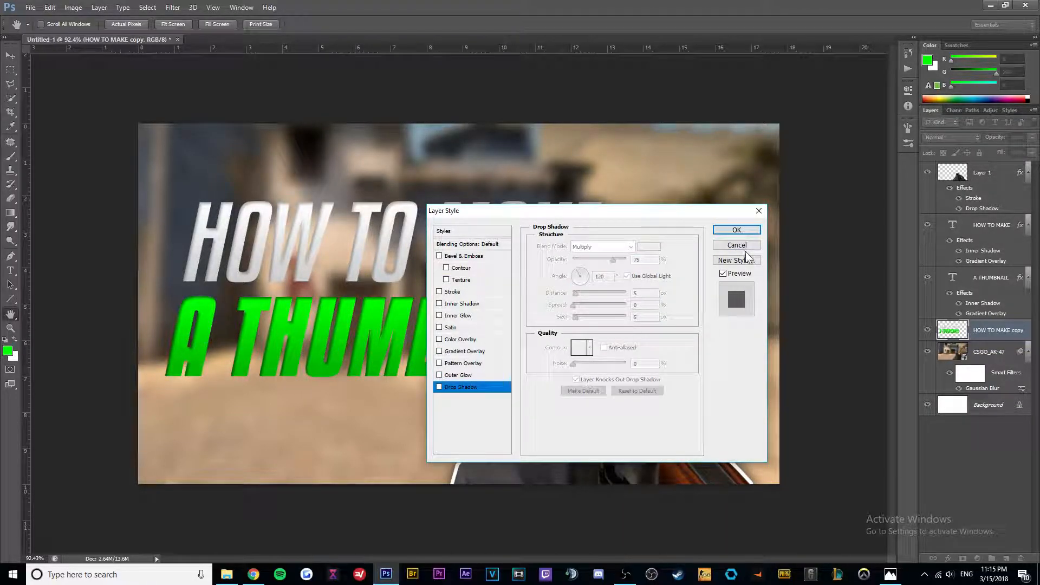
left_click(731, 246)
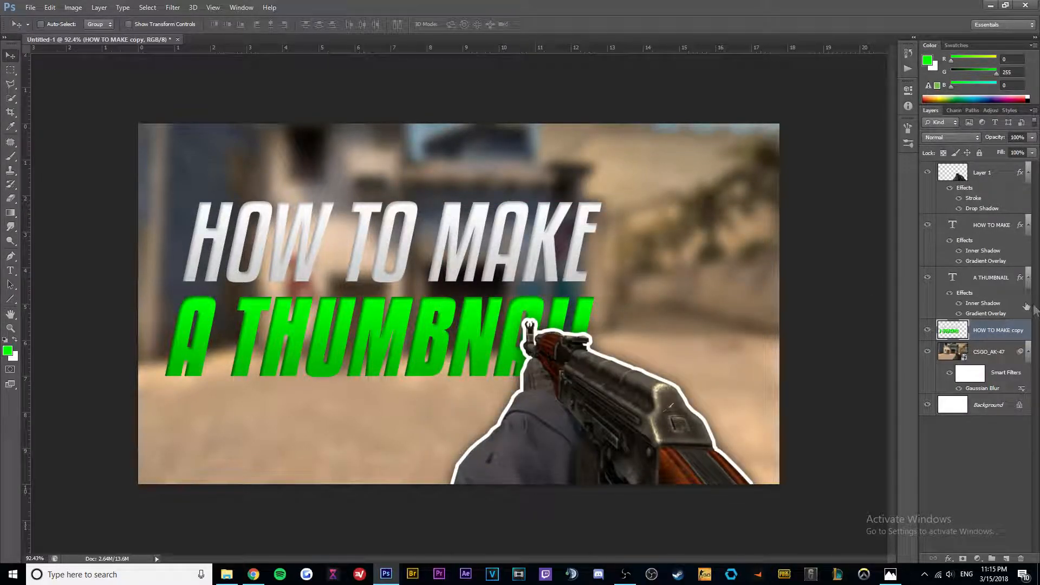
Step: Set the foreground colour to black (#000000)
left_click(928, 61)
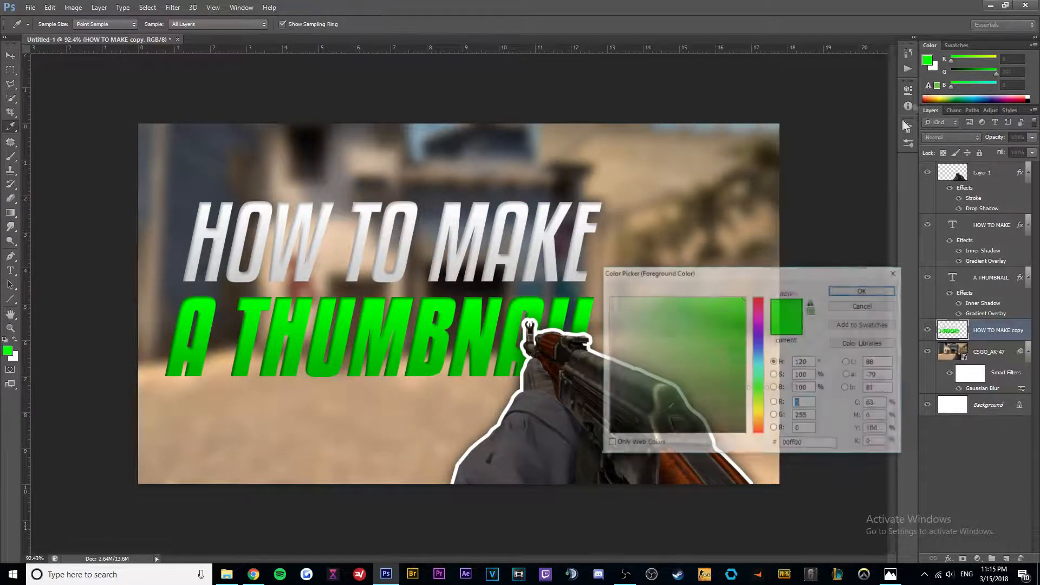
left_click_drag(711, 338, 586, 438)
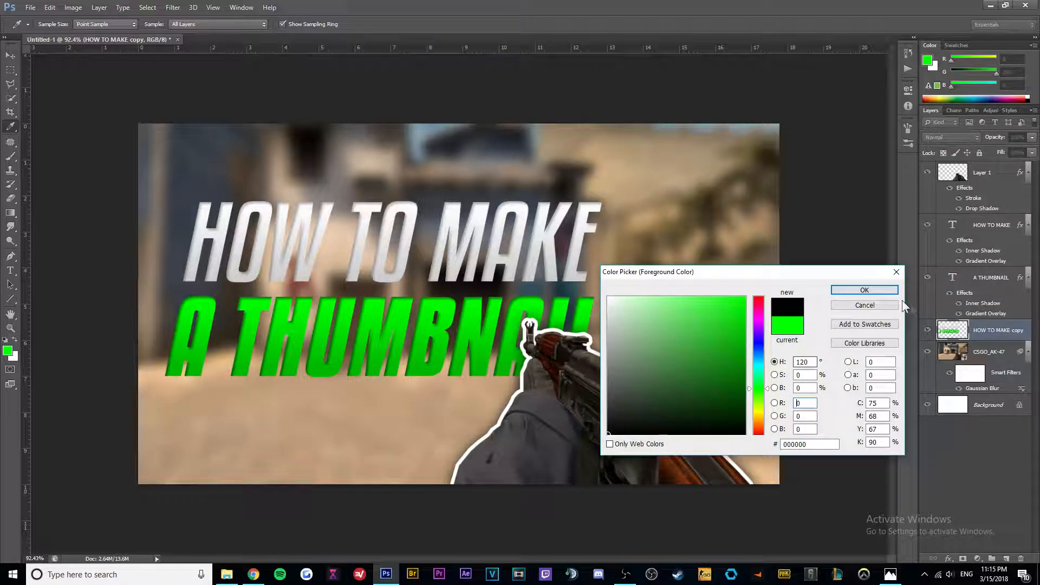
left_click(864, 290)
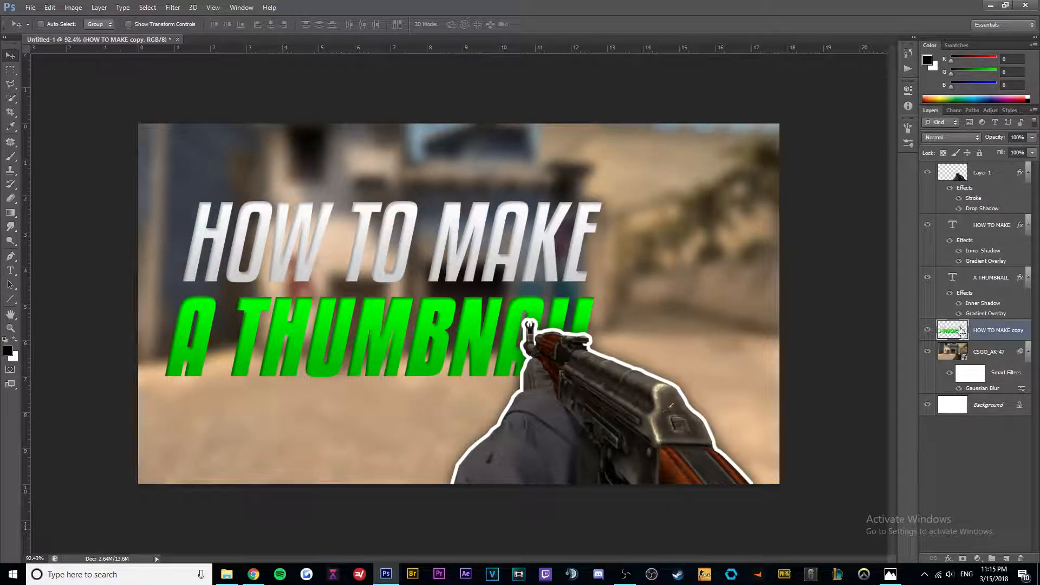
Step: Try expanding a selection loaded from the merged text copy's outline, and deselect it
left_click(959, 332, "ctrl")
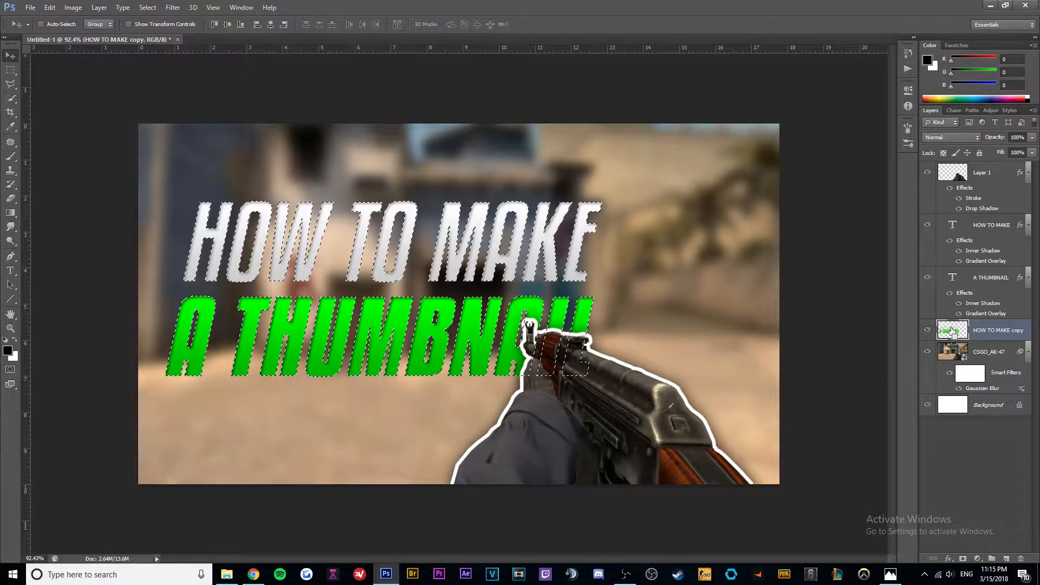
left_click(142, 7)
mouse_move(217, 130)
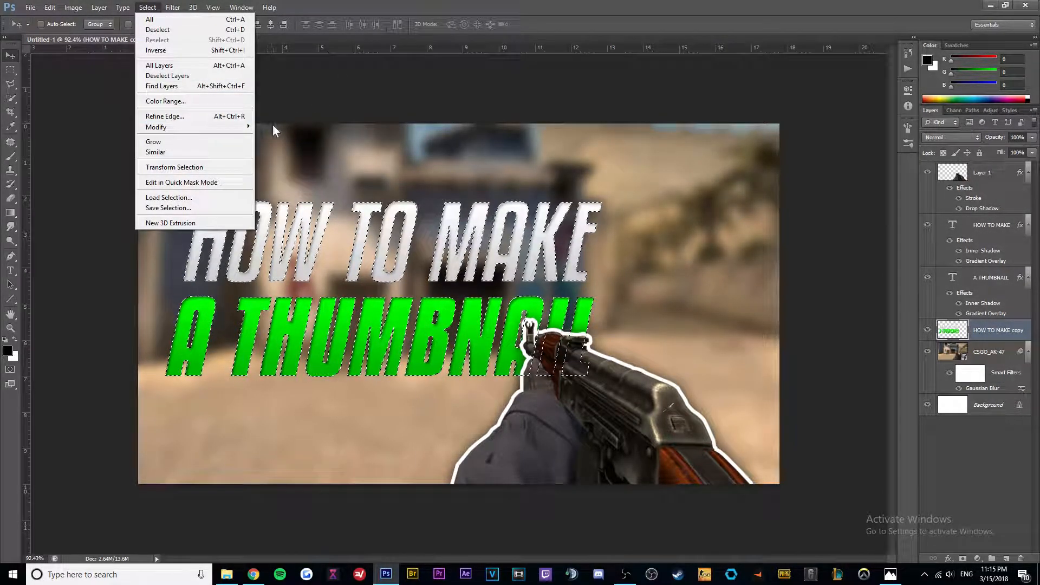
left_click(320, 148)
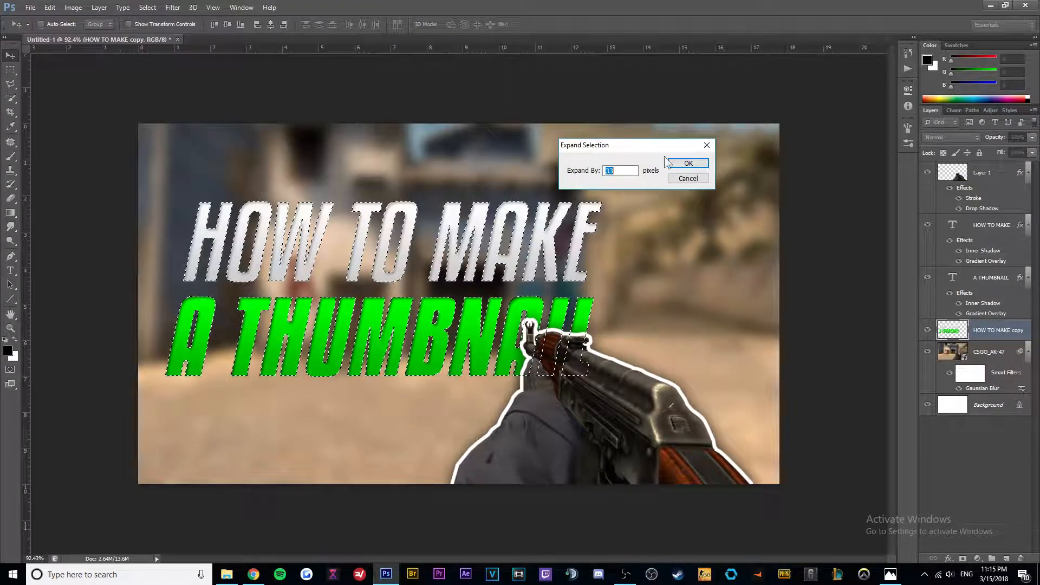
left_click(633, 170)
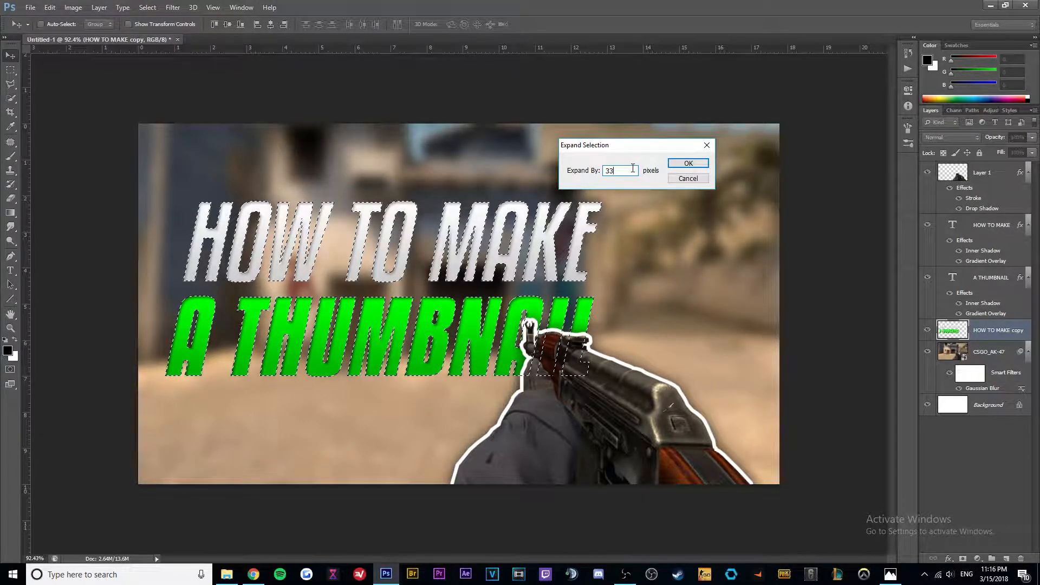
key("Return")
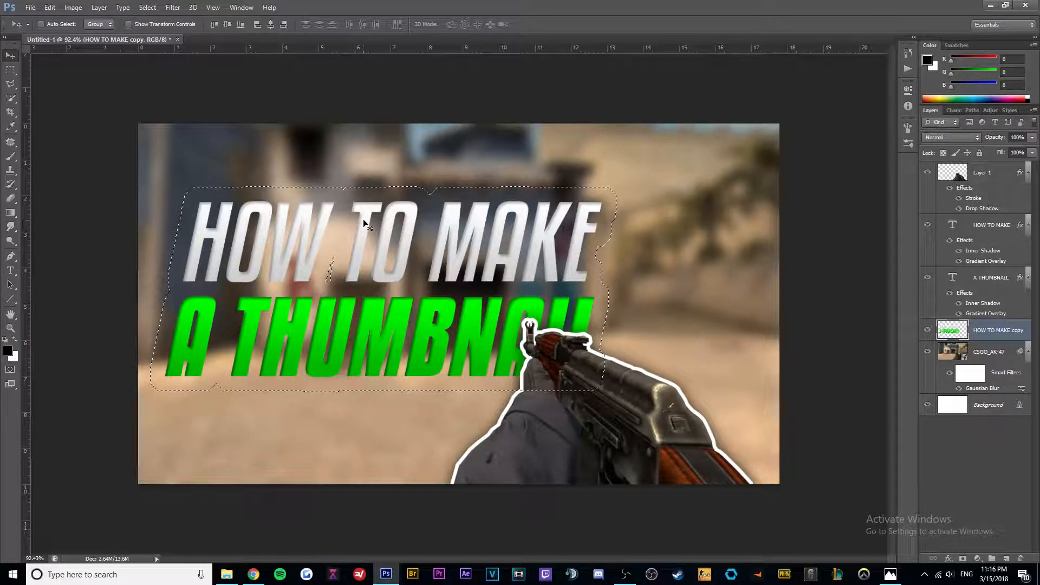
key("ctrl+d")
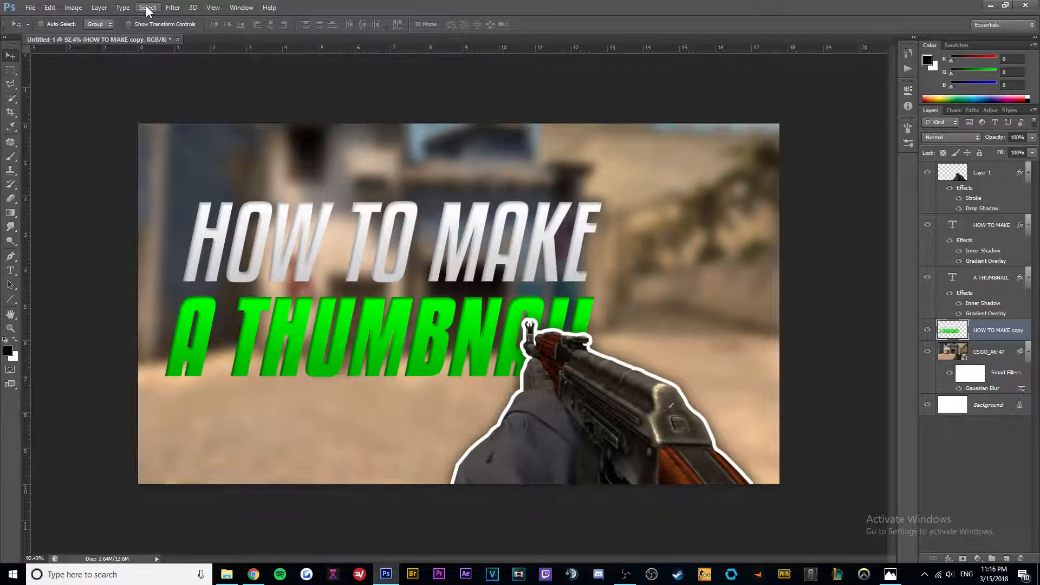
Step: Load the merged text copy's outline as a selection and expand it by 33 pixels
left_click(147, 8)
left_click(952, 332, "ctrl")
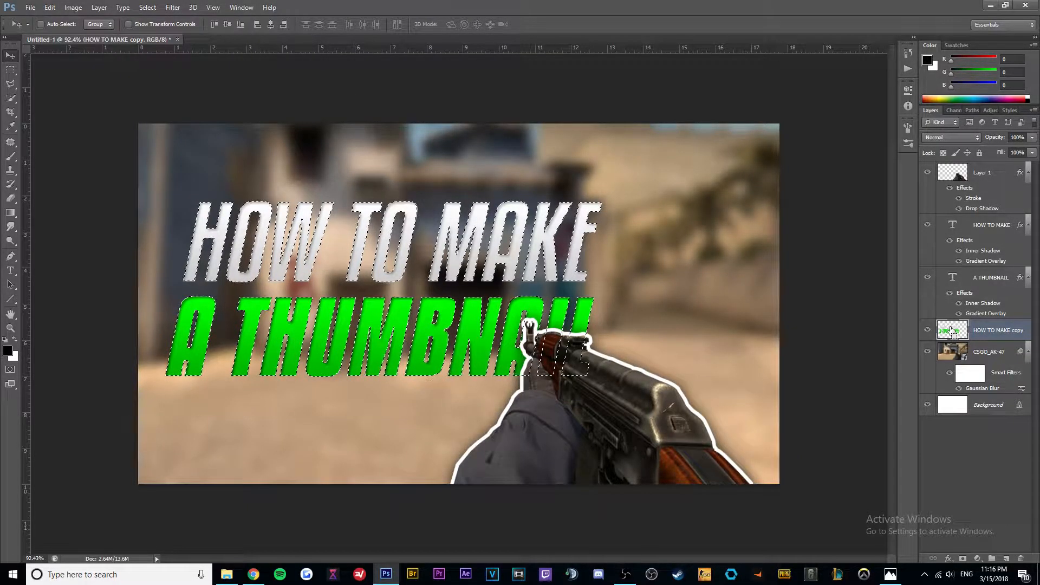
left_click(147, 8)
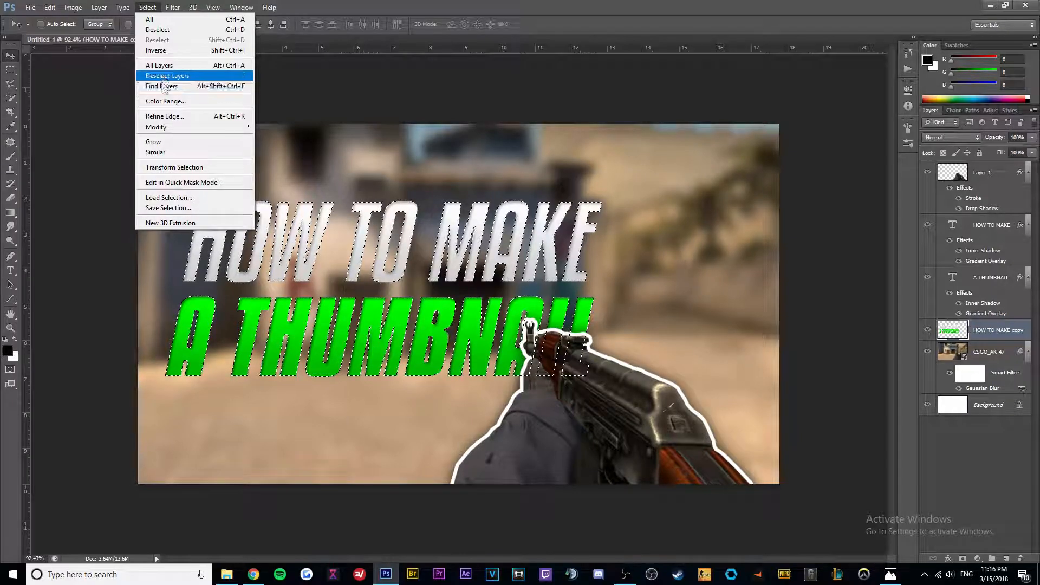
mouse_move(181, 126)
left_click(273, 147)
type("30")
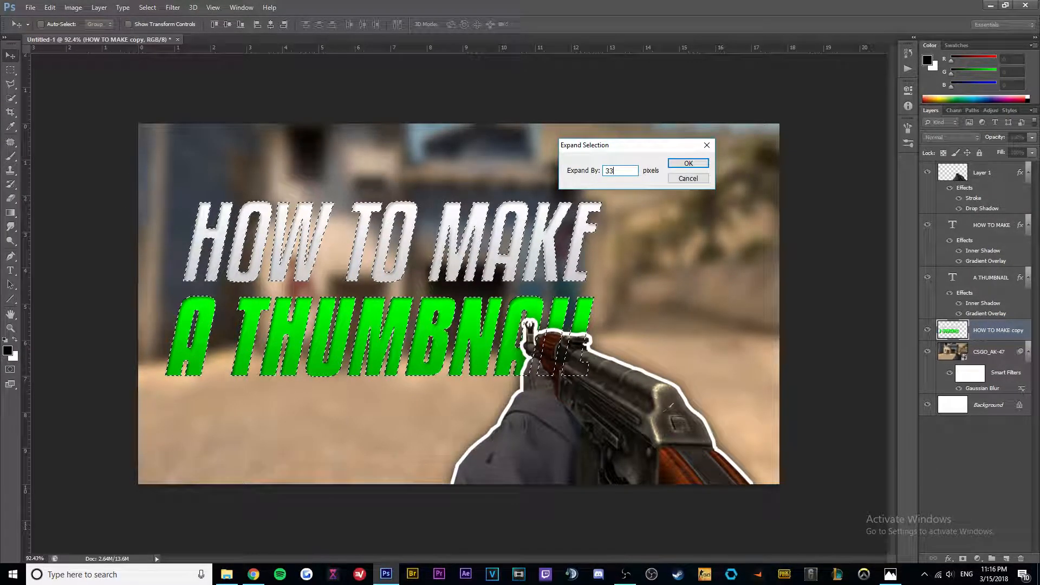
key("Return")
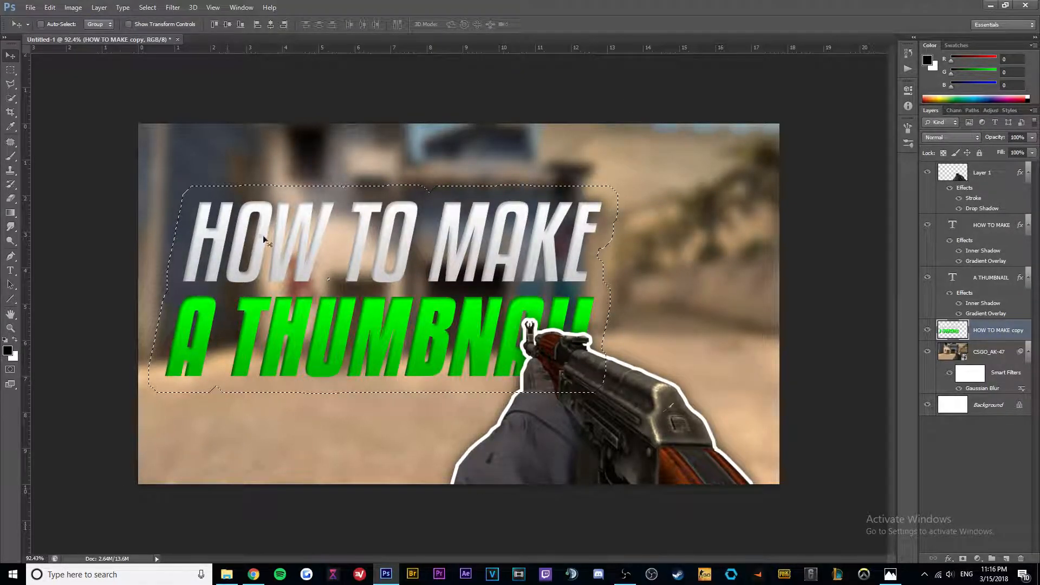
Step: Fill the expanded selection with black on the merged text copy layer to form a backing behind the titles, and deselect
right_click(1014, 332)
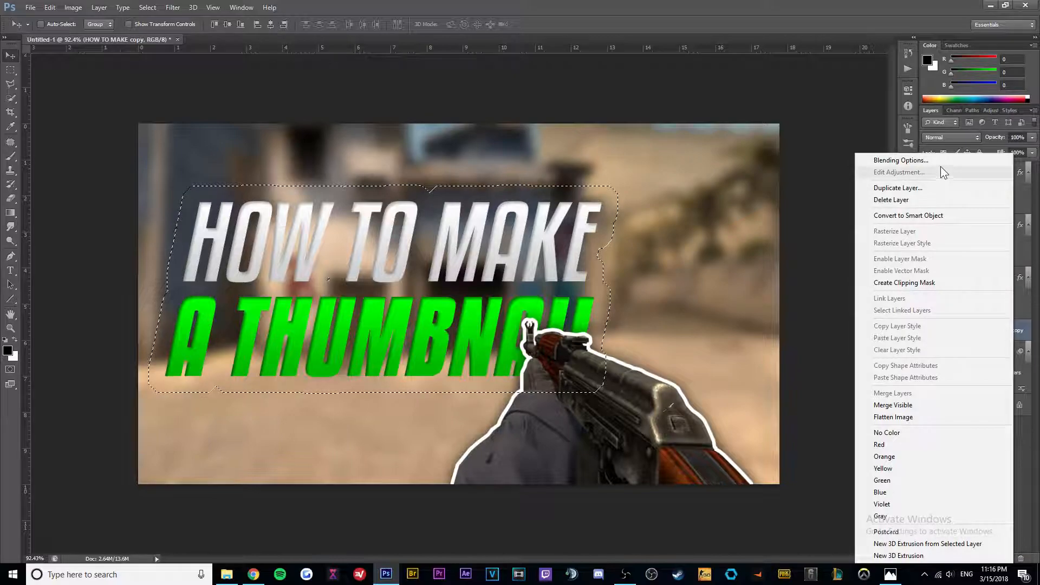
left_click(929, 2)
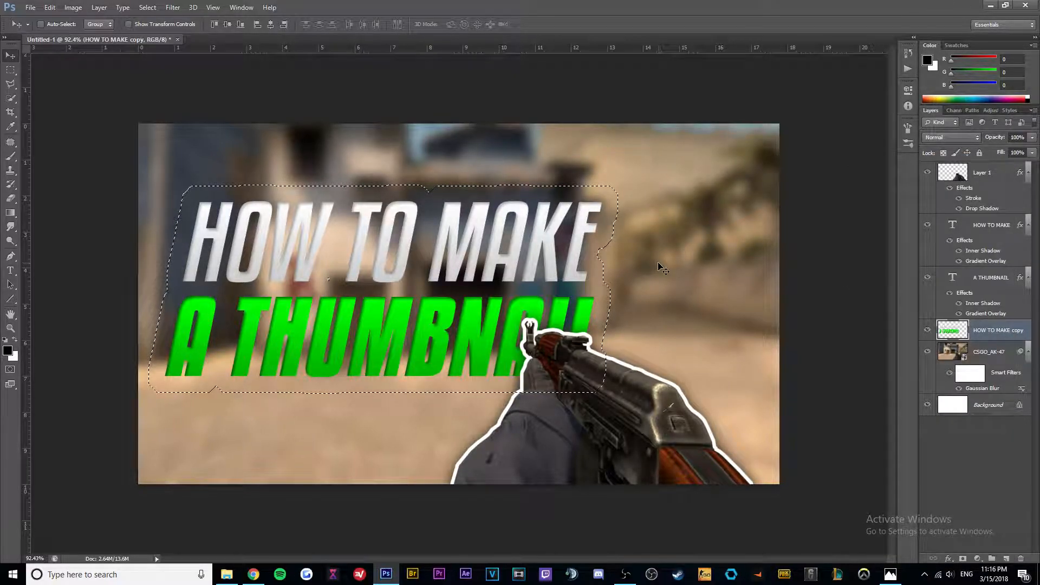
left_click(926, 62)
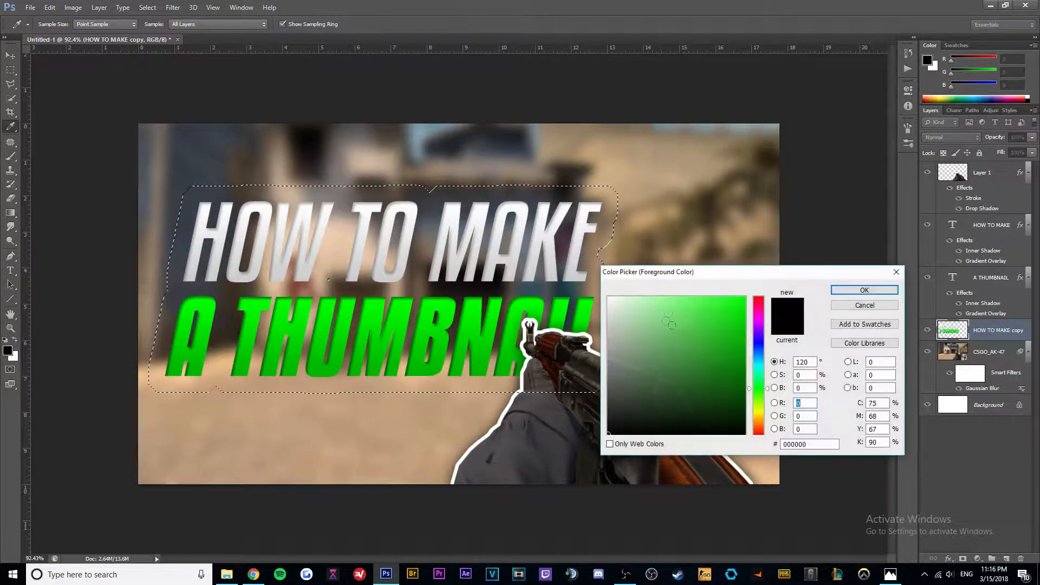
left_click(865, 291)
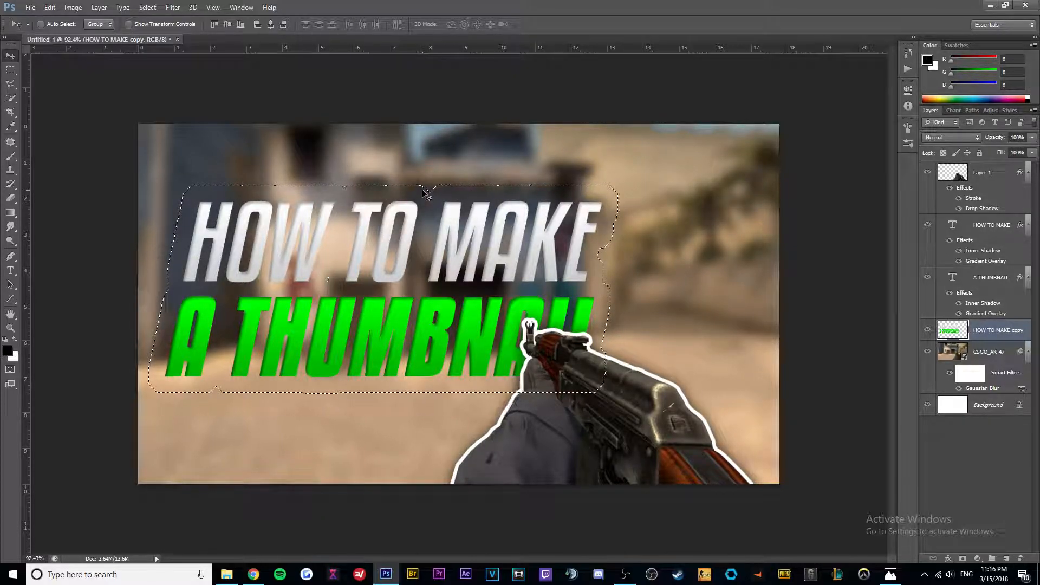
key("alt+BackSpace")
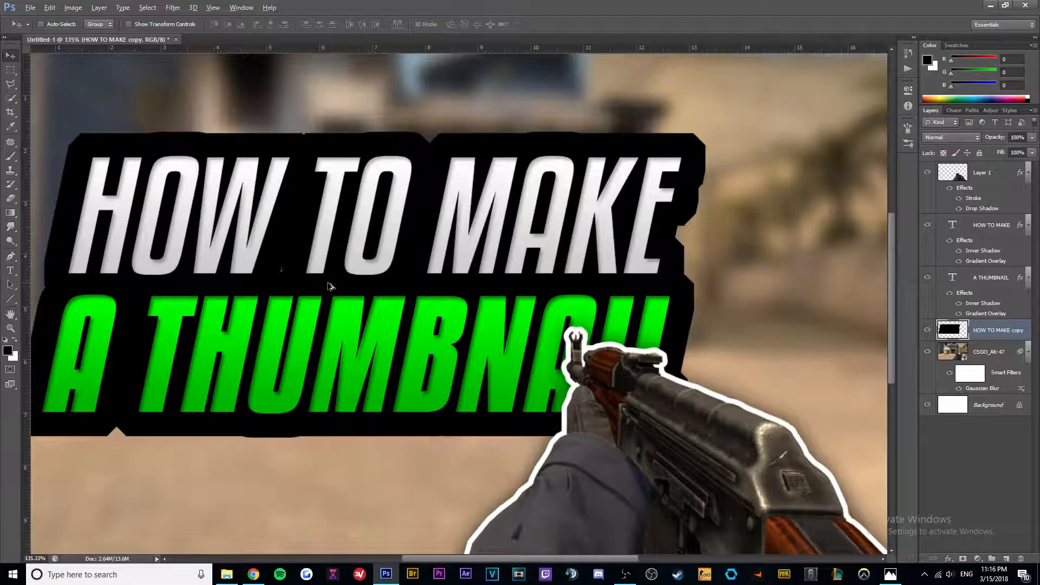
scroll(331, 283, "up", 1)
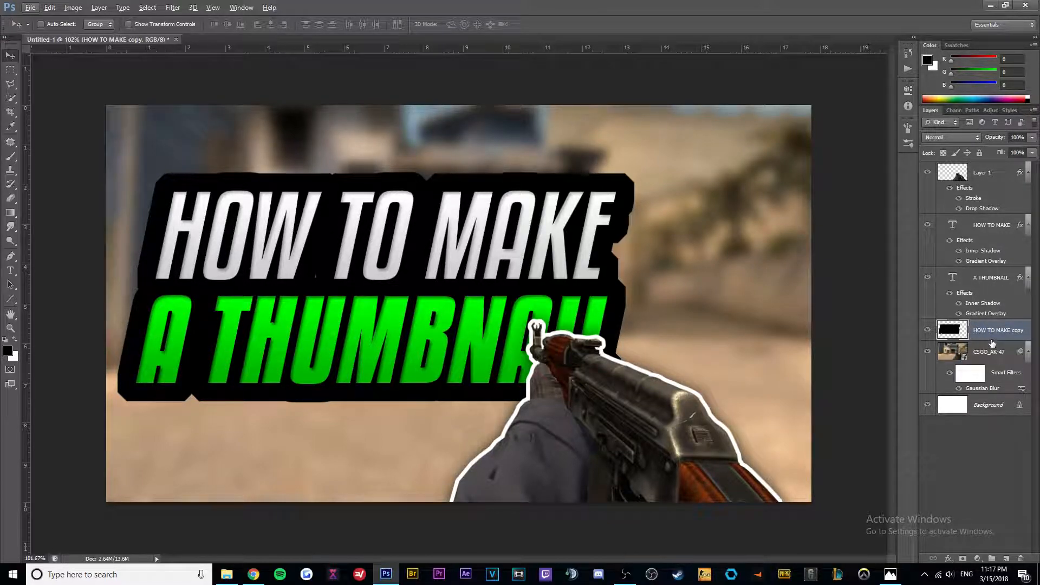
Step: Group the "HOW TO MAKE" and "A THUMBNAIL" layers with the black backing layer and name the group "Text"
left_click(982, 225, "ctrl")
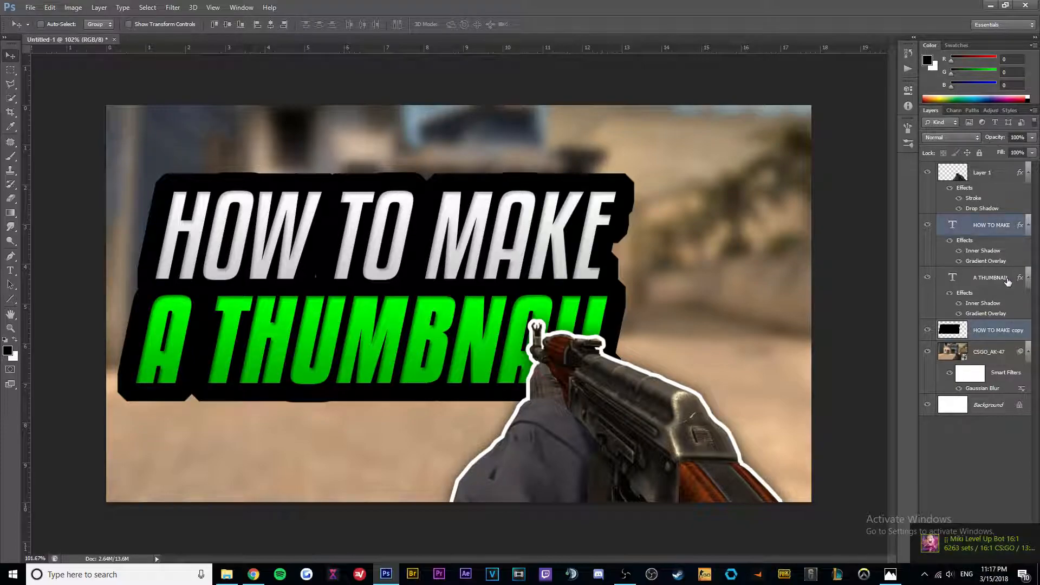
left_click(1007, 278, "ctrl")
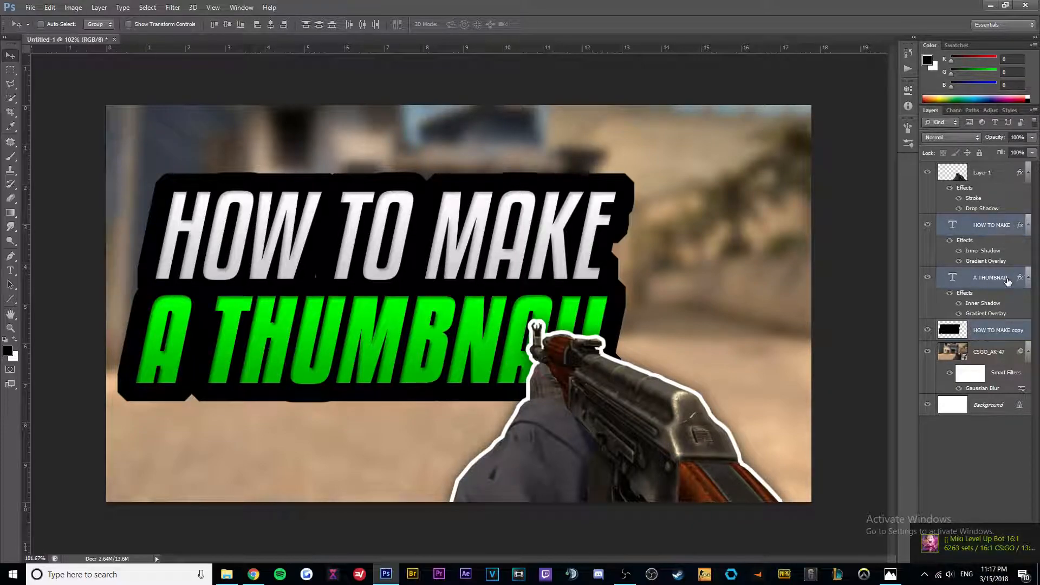
key("ctrl+g")
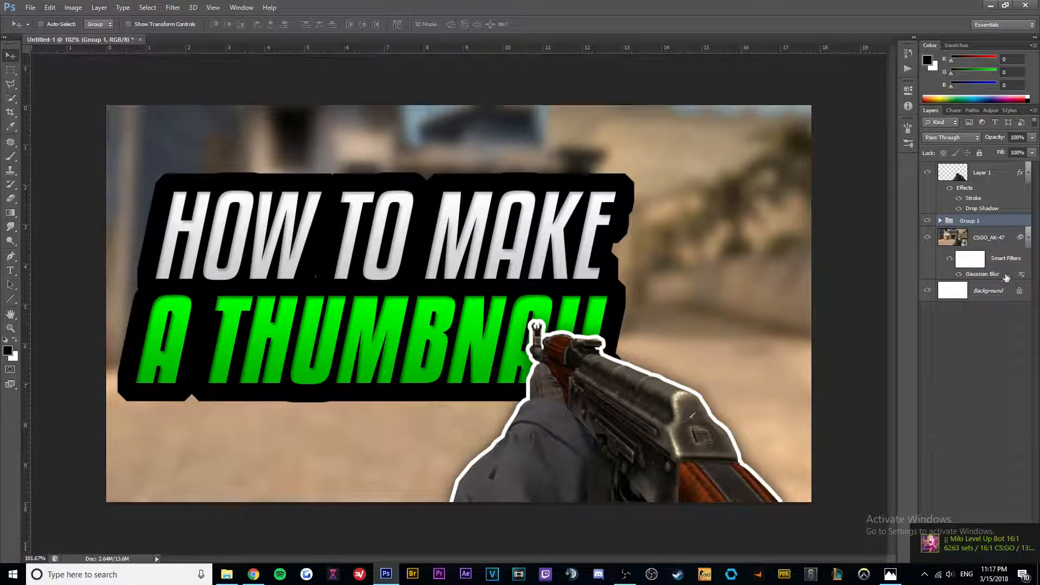
double_click(967, 220)
type("Text")
key("Return")
Step: Open the layer style of the black backing layer in the Text group and turn on its drop shadow
left_click(941, 221)
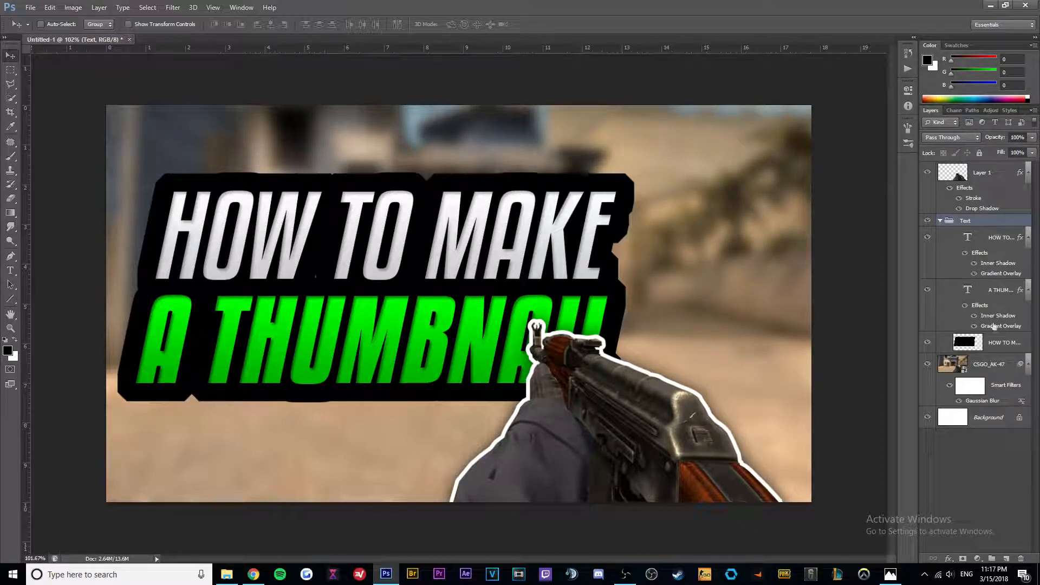
right_click(1006, 346)
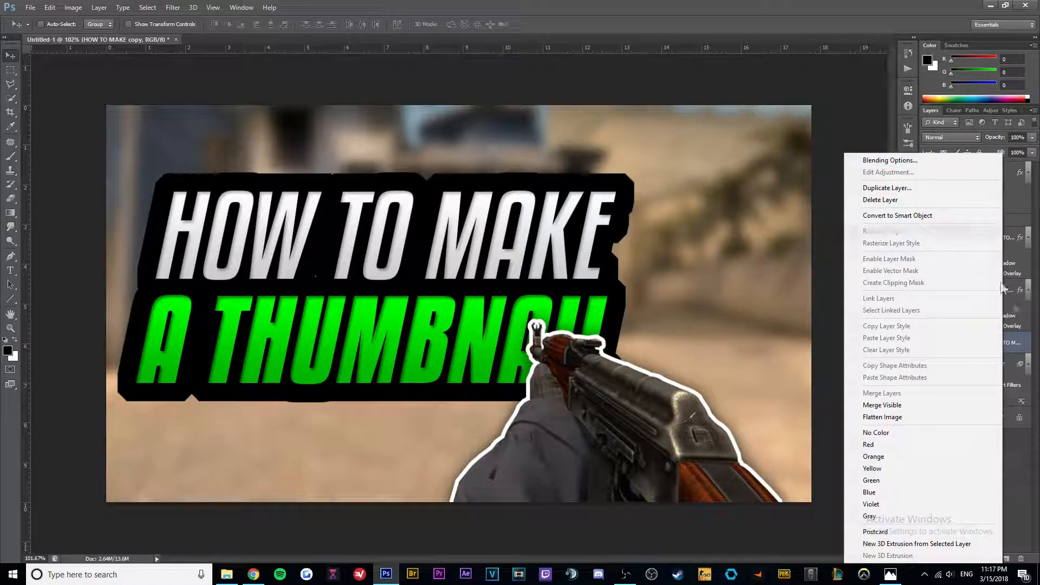
left_click(1027, 438)
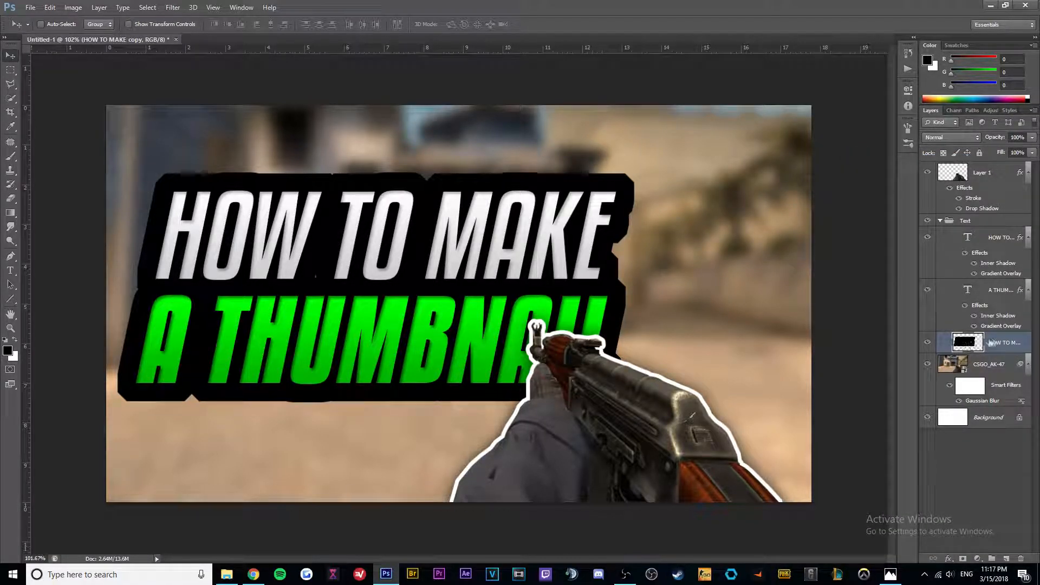
right_click(961, 347)
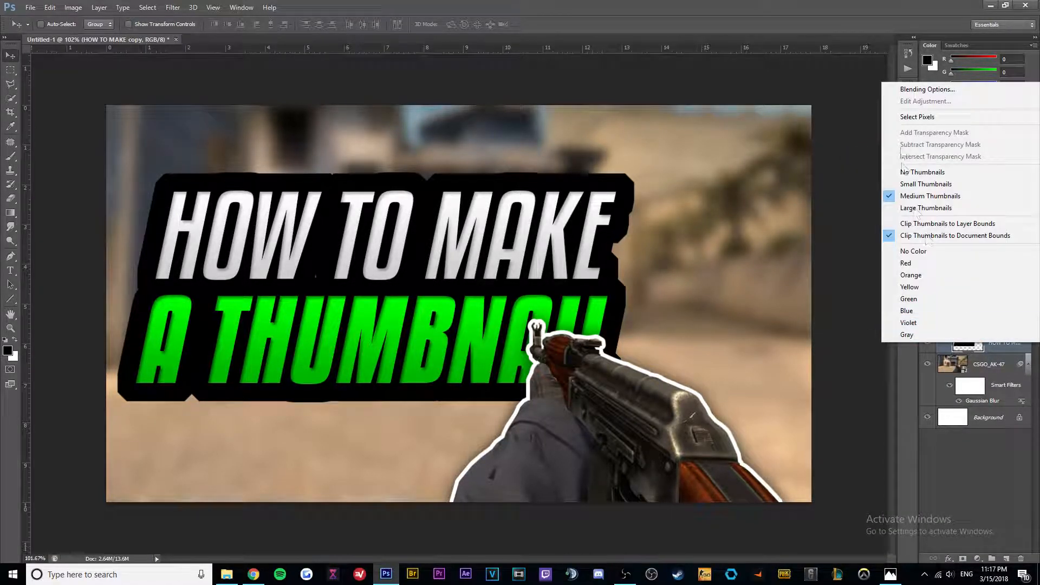
left_click(917, 86)
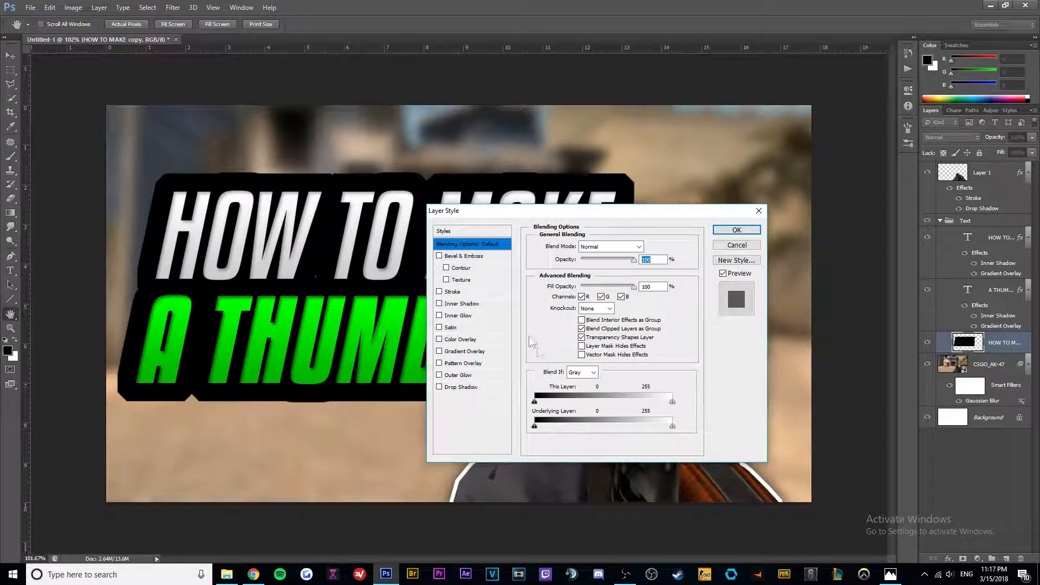
left_click(439, 387)
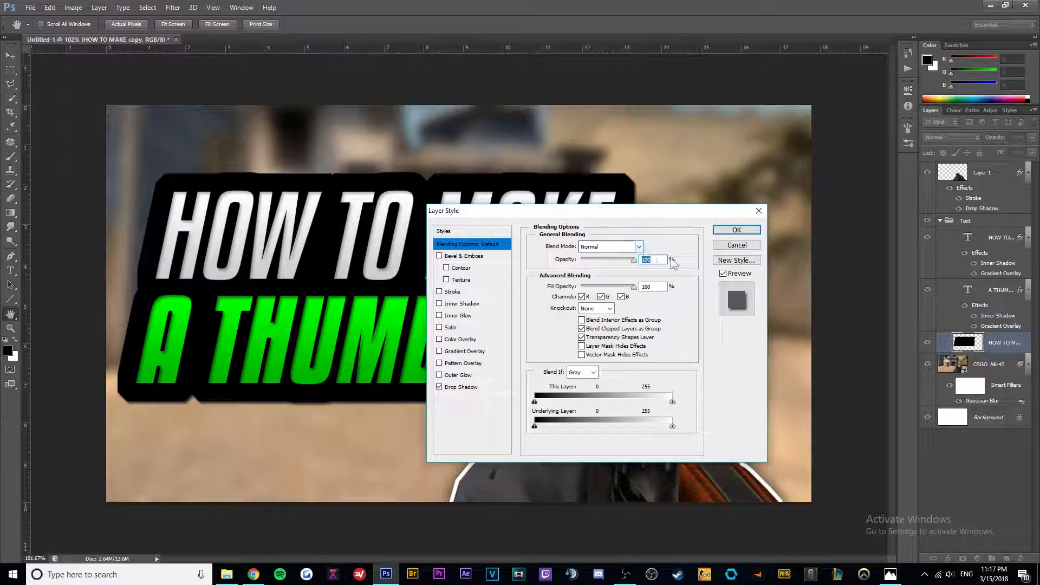
left_click(479, 388)
Step: Set the backing layer's drop shadow to 40% spread and 60 px size
left_click(652, 260)
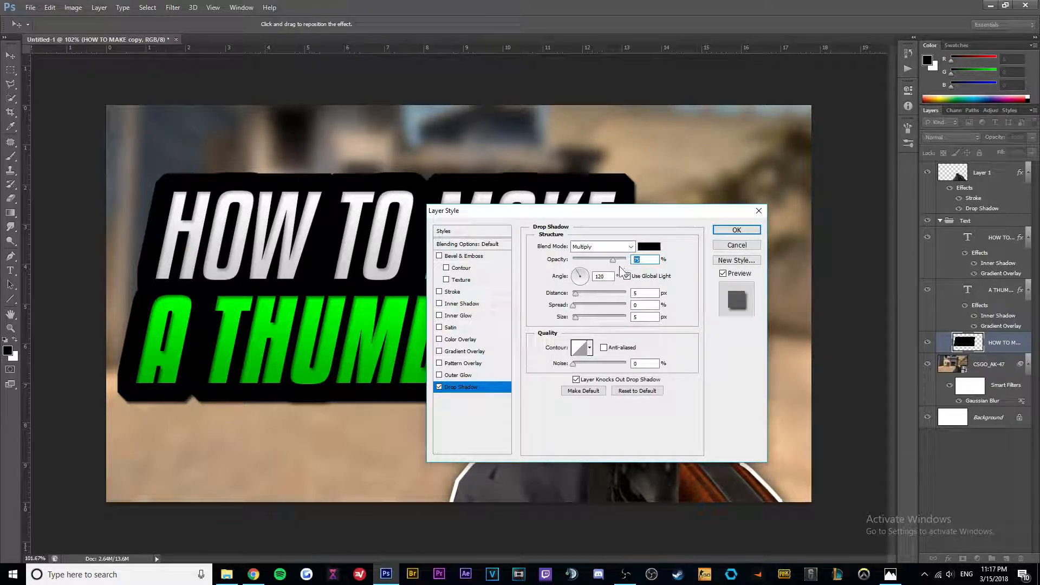
left_click(648, 304)
type("50")
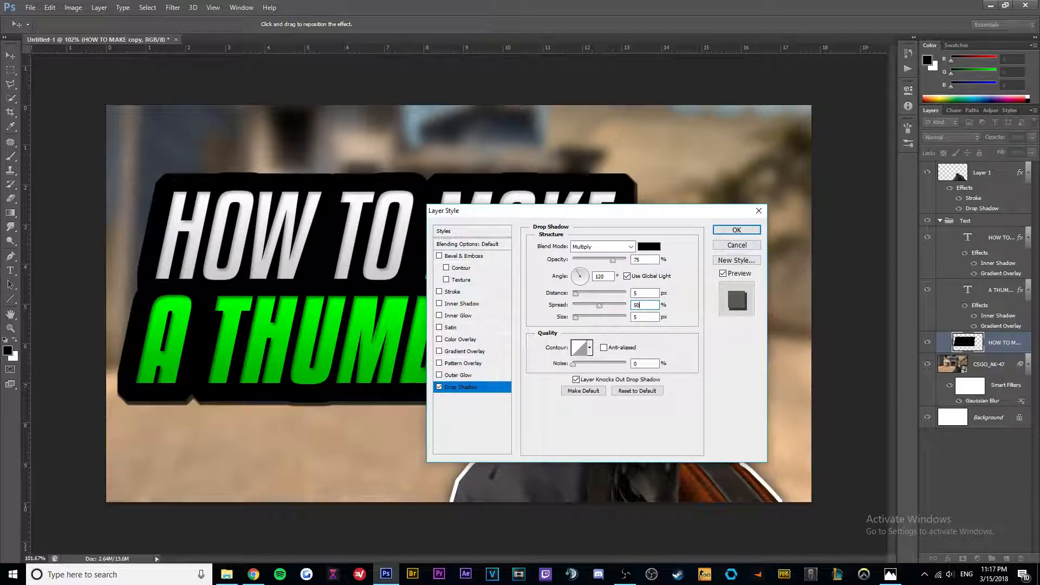
key("BackSpace")
key("BackSpace")
type("40")
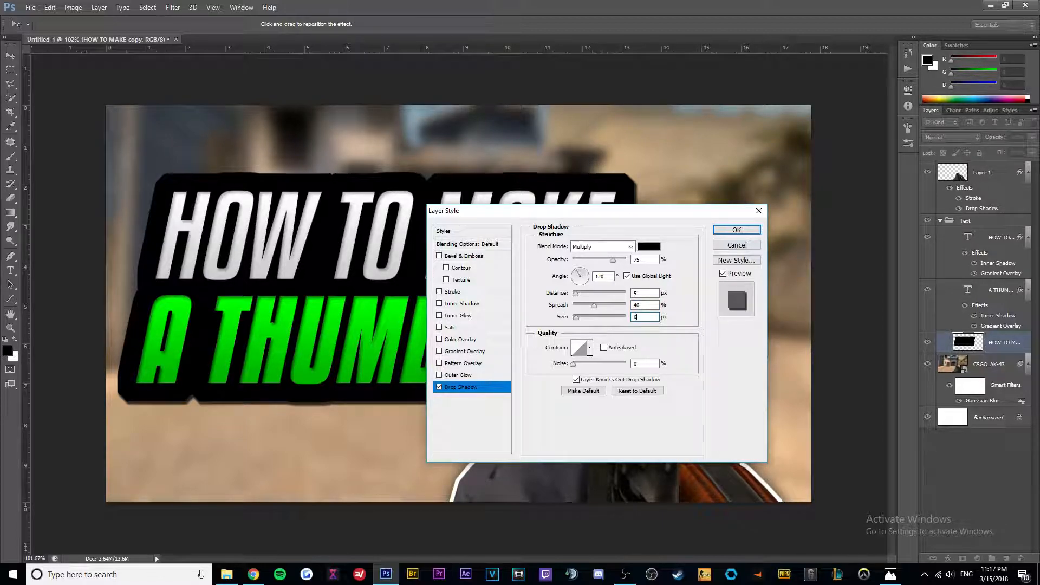
type("60")
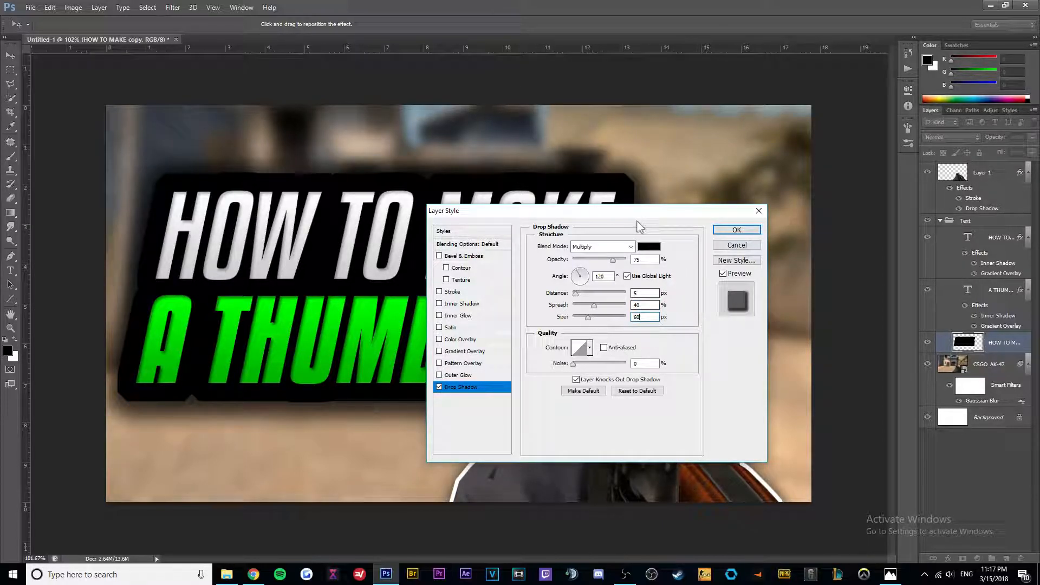
Step: Try the backing's drop shadow at 100% opacity, and set it back to 75%
left_click_drag(628, 221, 734, 274)
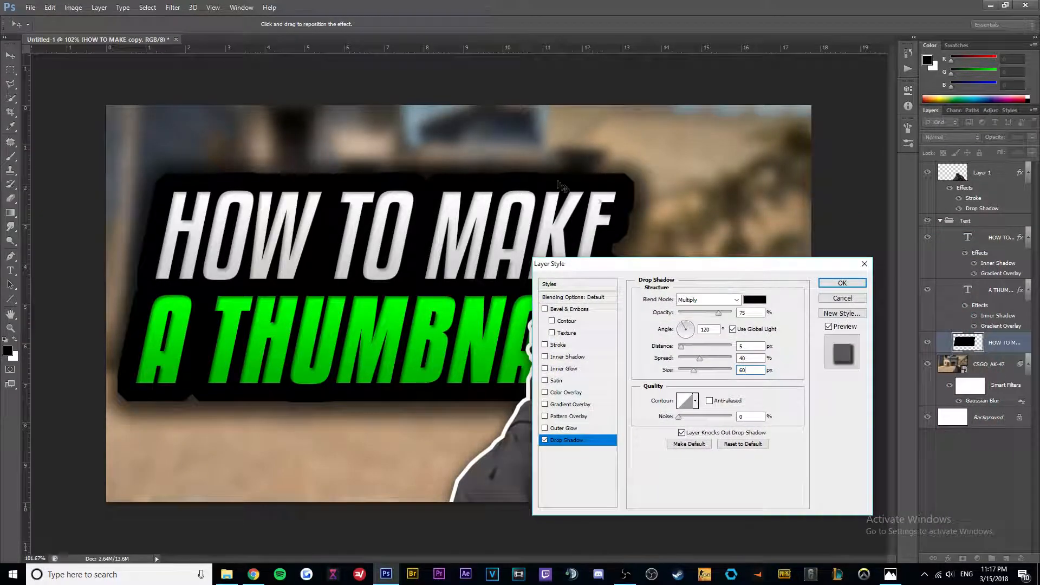
double_click(755, 312)
type("100")
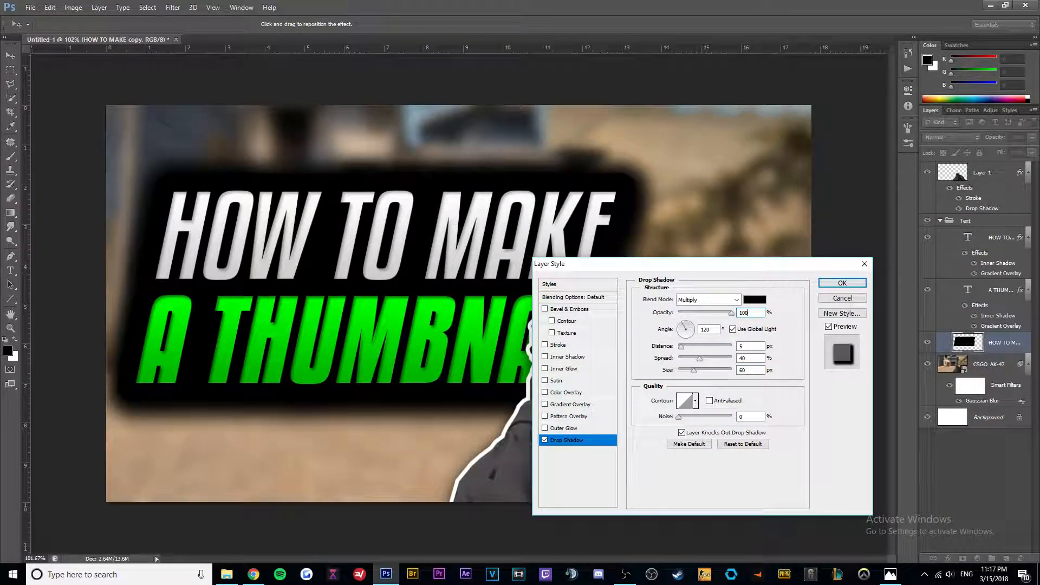
key("BackSpace")
key("BackSpace")
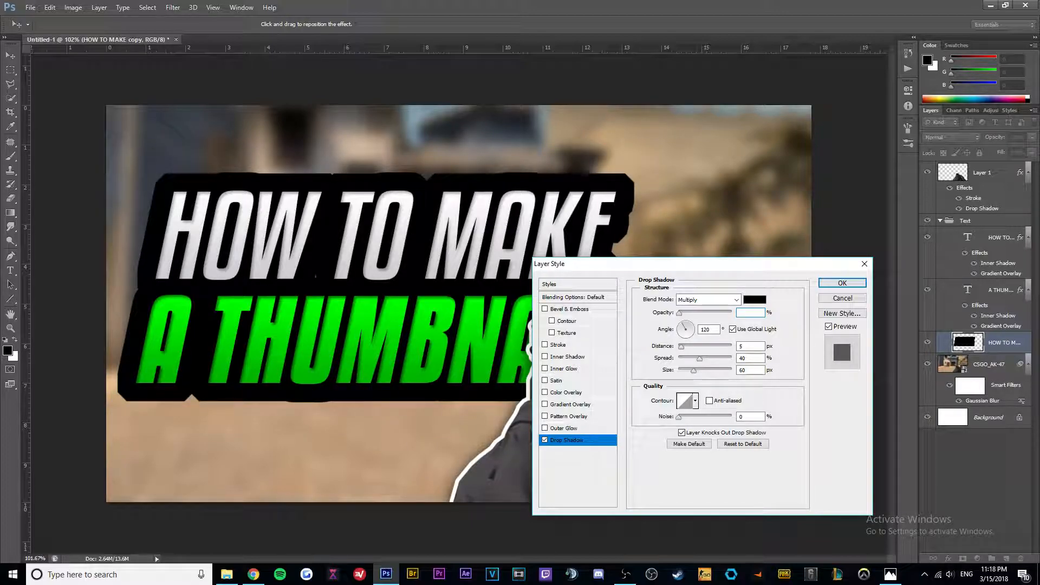
type("75")
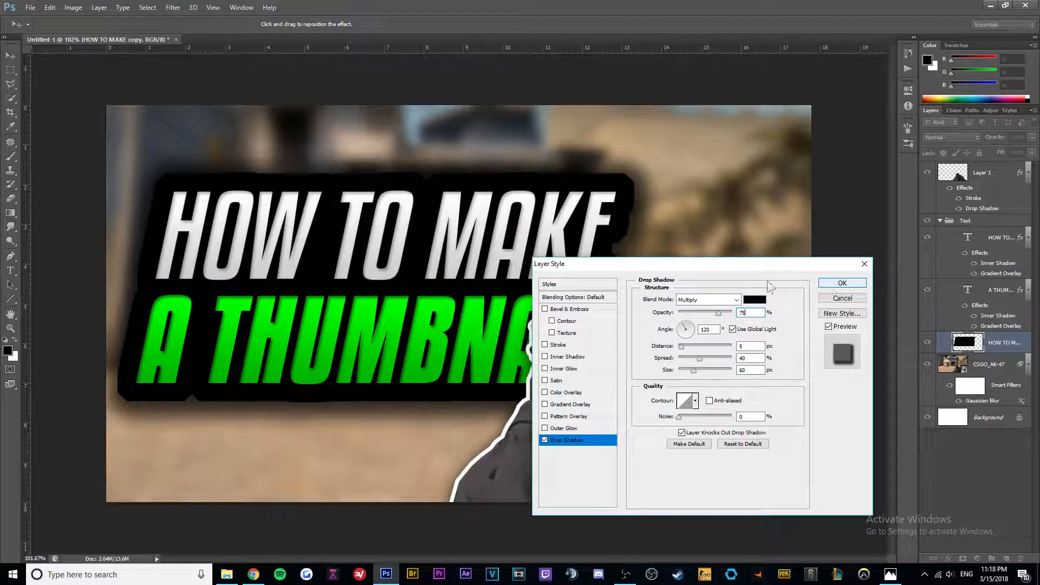
Step: Add a 7 px white outside stroke to the black backing layer and apply the layer style
left_click_drag(694, 268, 793, 249)
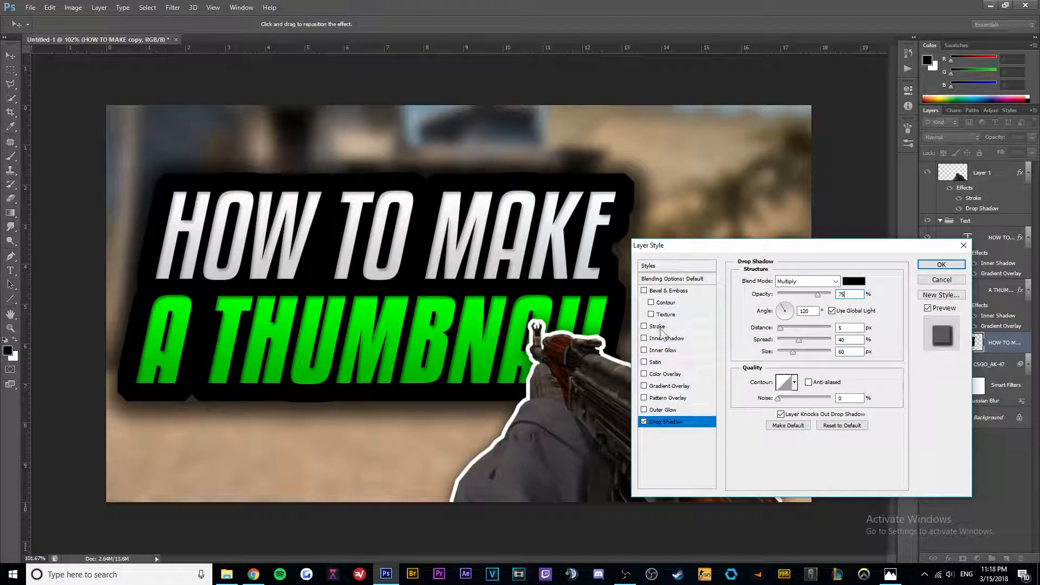
left_click(661, 327)
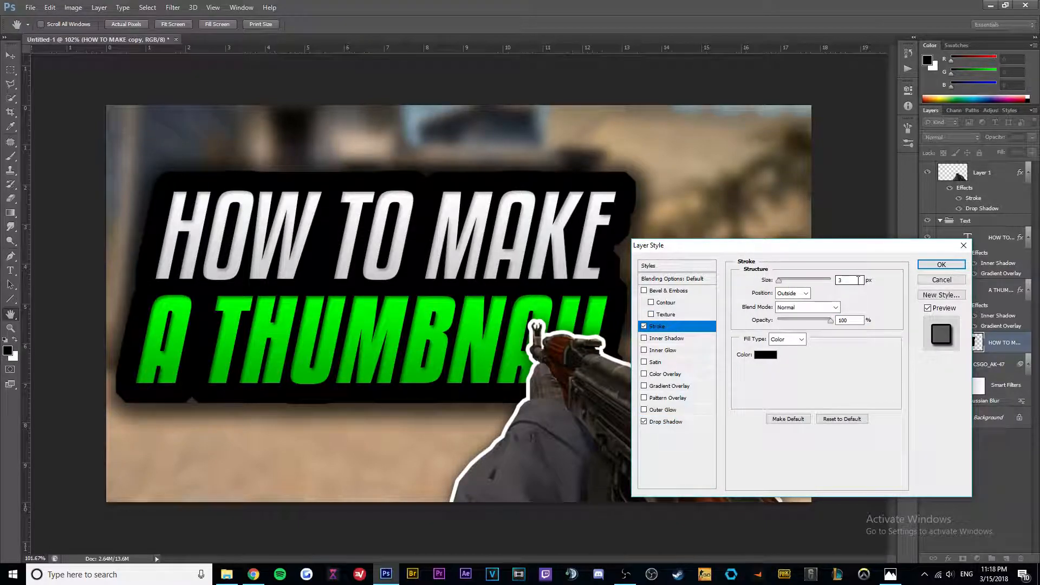
left_click_drag(857, 280, 799, 282)
type("7")
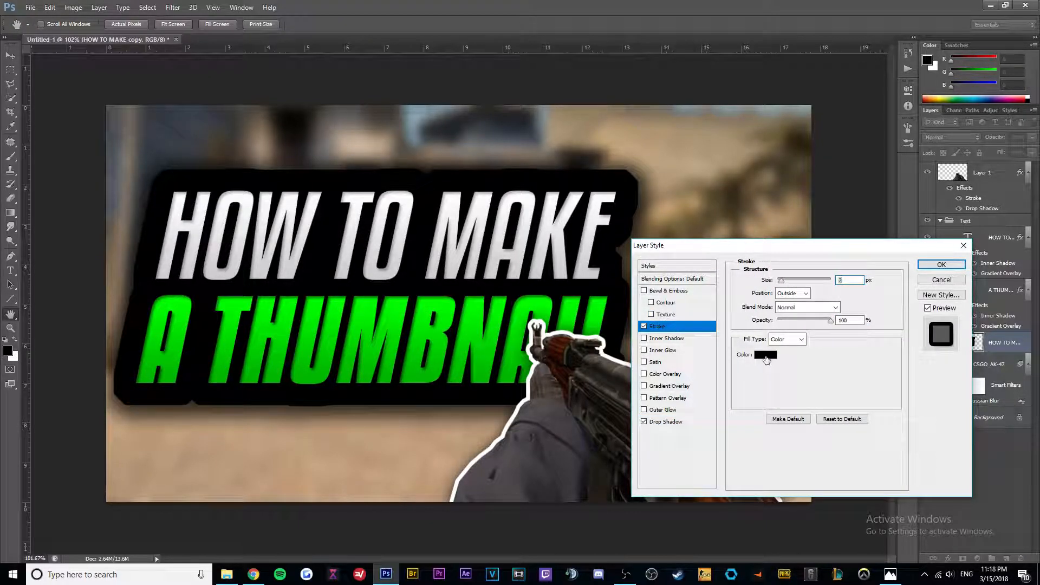
left_click(765, 357)
left_click_drag(690, 396, 554, 276)
left_click(863, 291)
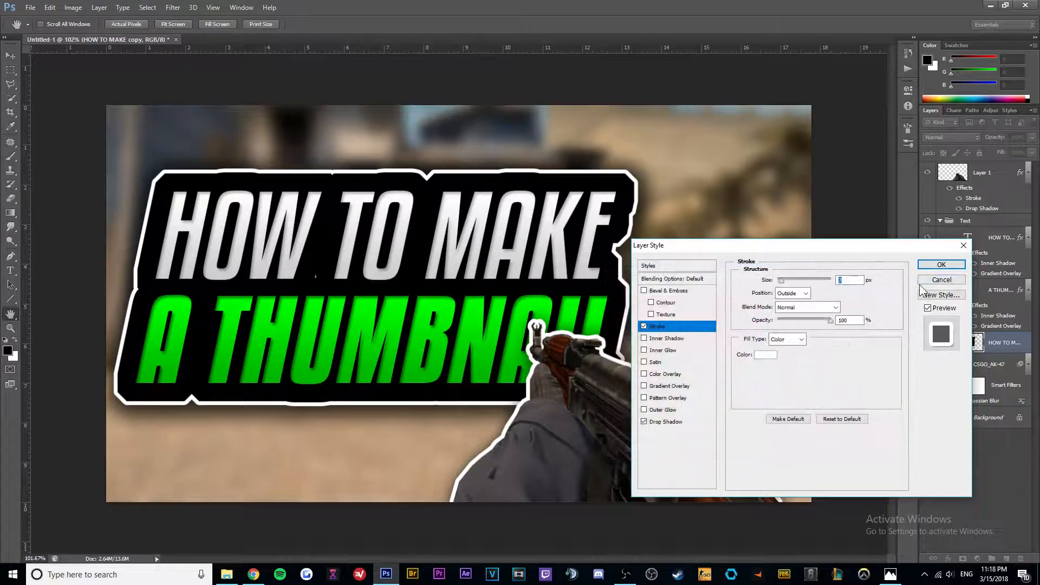
left_click(942, 264)
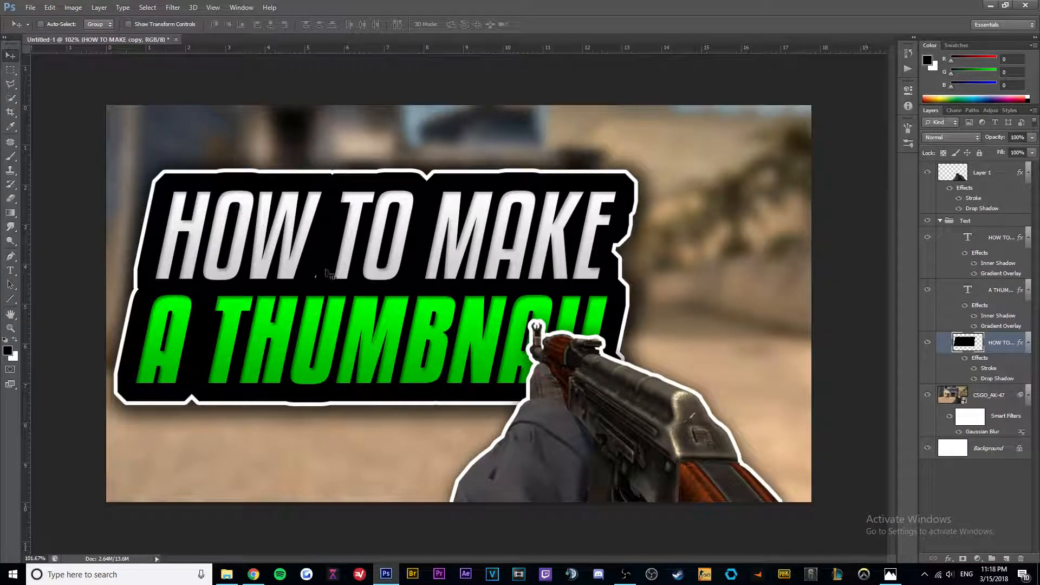
Step: Move the whole Text group, titles and backing together, slightly up and to the right on the canvas
mouse_move(401, 277)
left_mouse_down()
mouse_move(446, 262)
mouse_move(434, 268)
left_mouse_up()
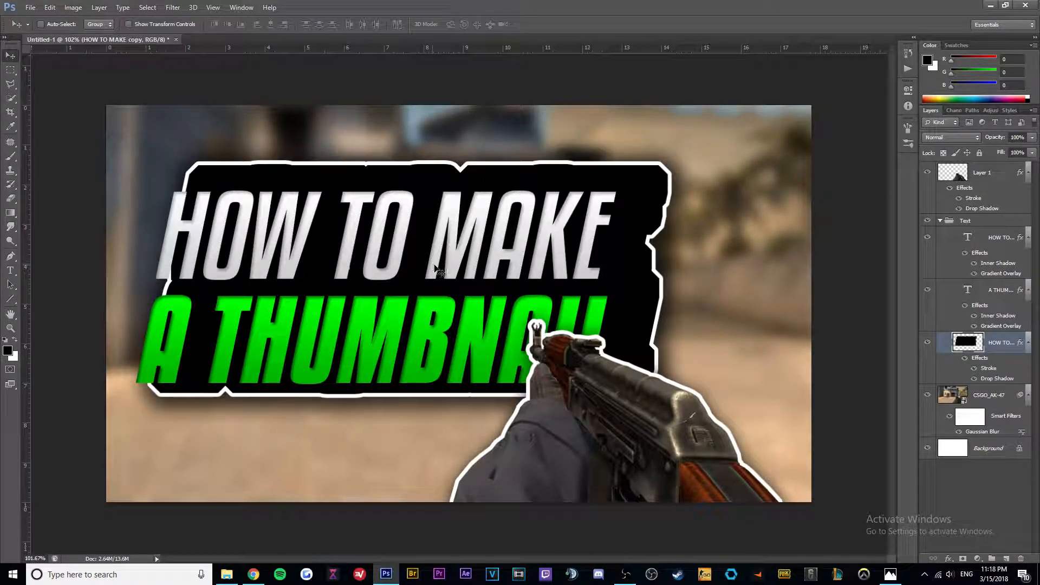
key("ctrl+z")
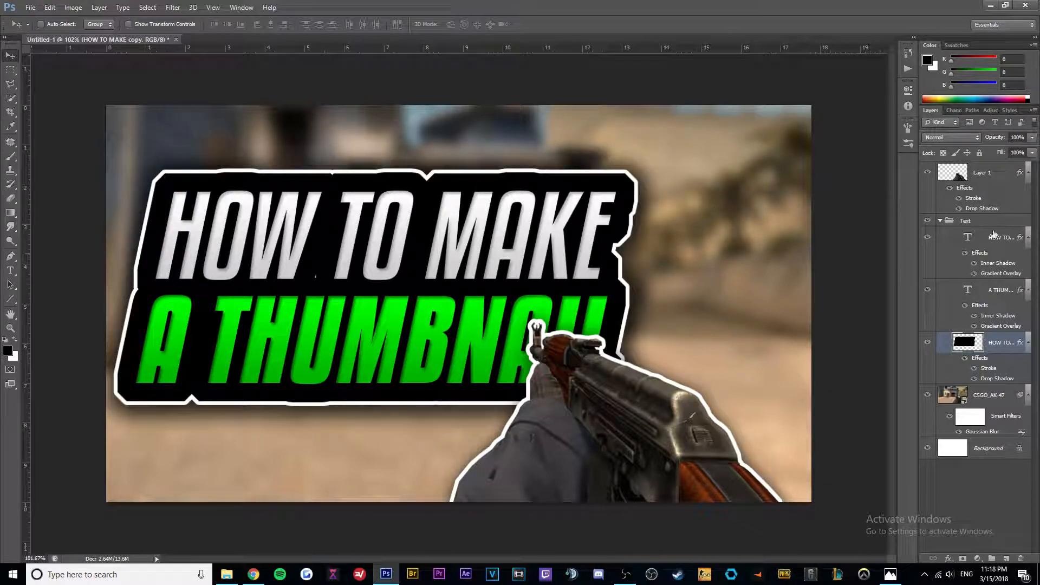
left_click(941, 221)
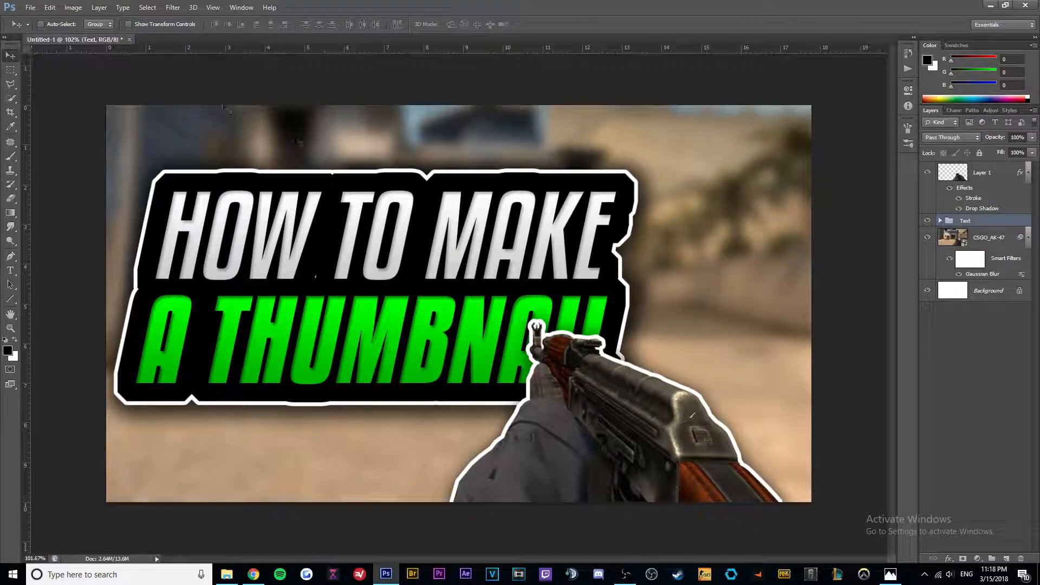
left_click_drag(466, 301, 480, 275)
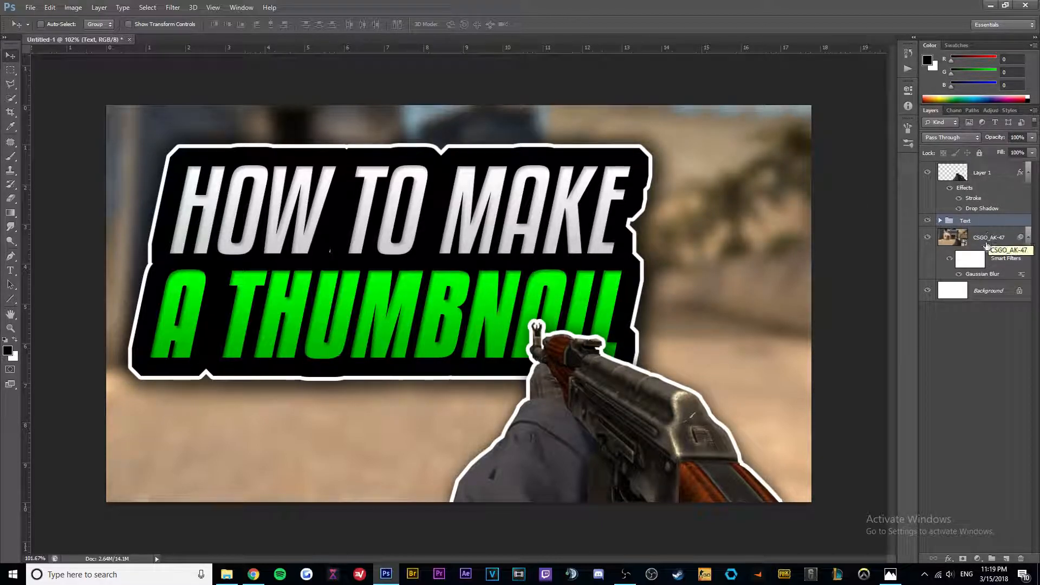
Step: Load the blurred CSGO_AK-47 layer's outline as a selection and turn it into a 10-pixel border selection
left_click(979, 397)
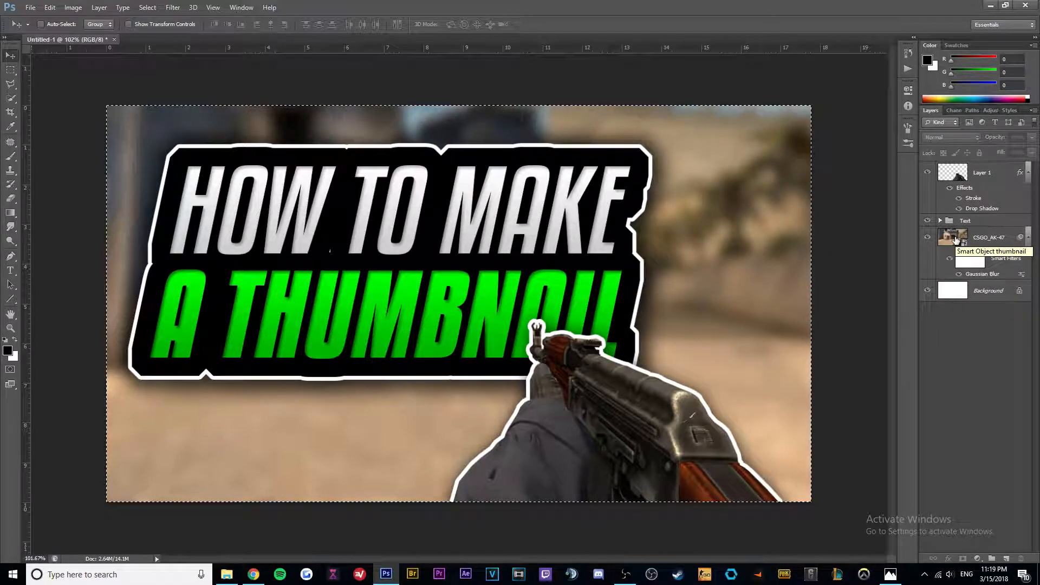
left_click(147, 8)
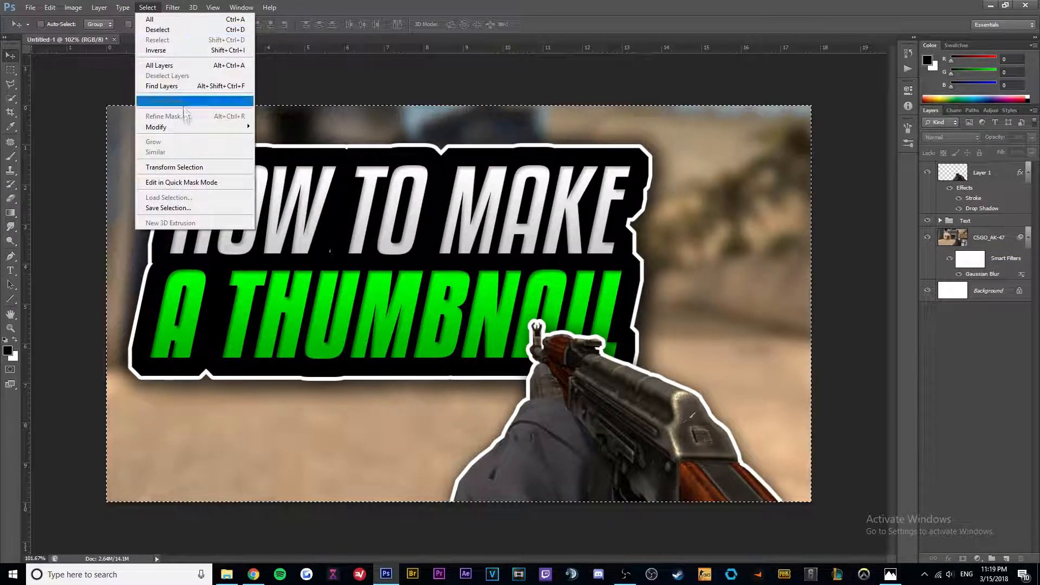
mouse_move(219, 129)
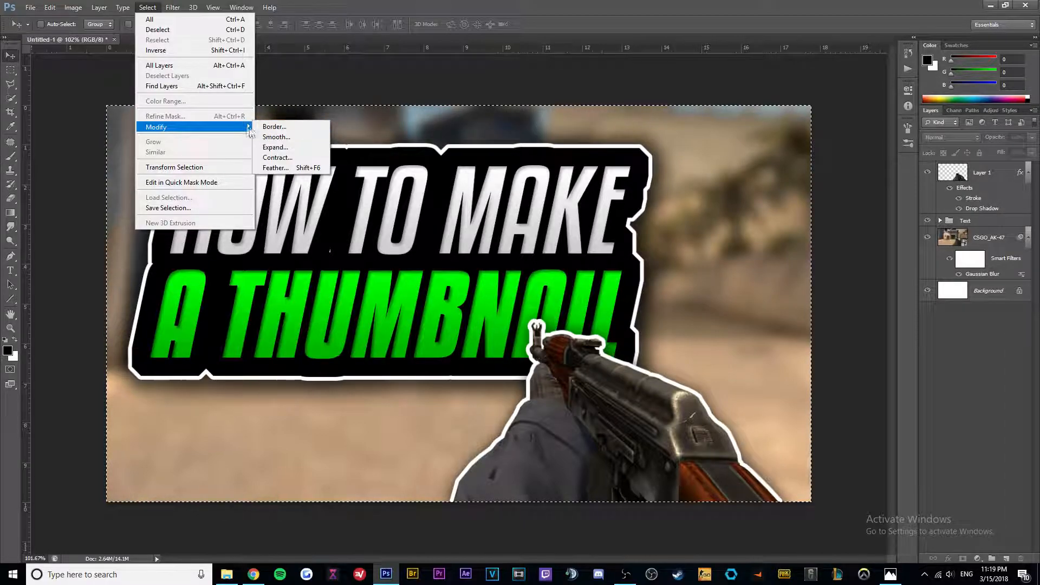
left_click(273, 127)
mouse_move(496, 199)
left_mouse_down()
mouse_move(474, 196)
mouse_move(511, 204)
left_mouse_up()
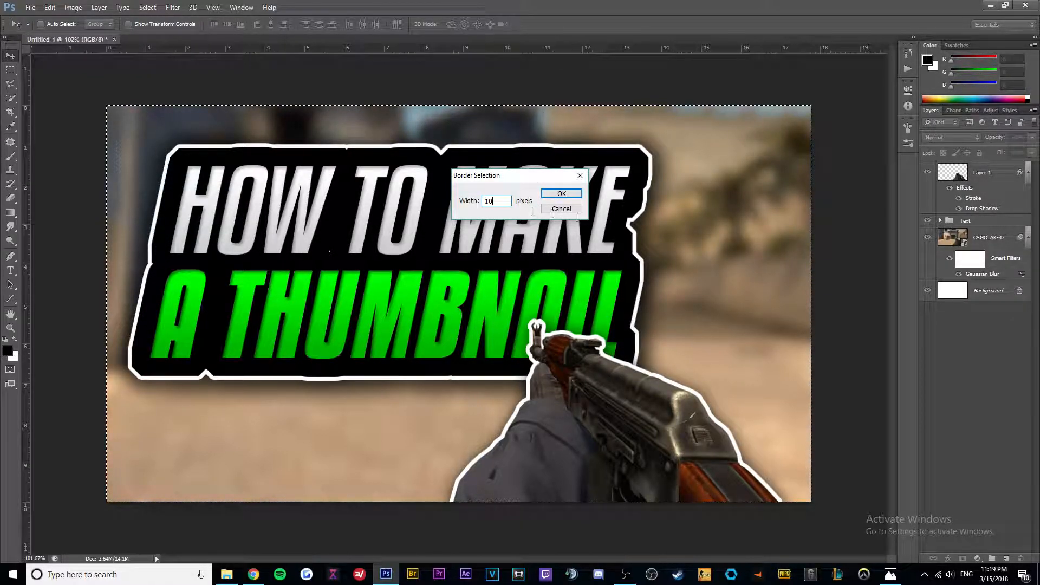
left_click(561, 194)
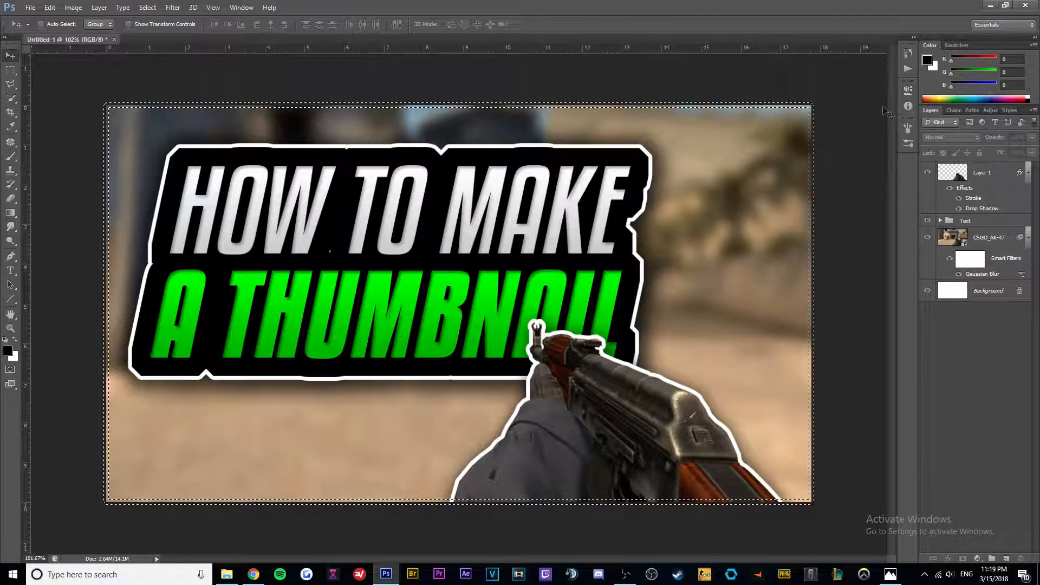
Step: Add a new layer and place it between the Text group and the blurred CSGO_AK-47 layer
left_click(1006, 558)
left_click_drag(979, 173, 995, 250)
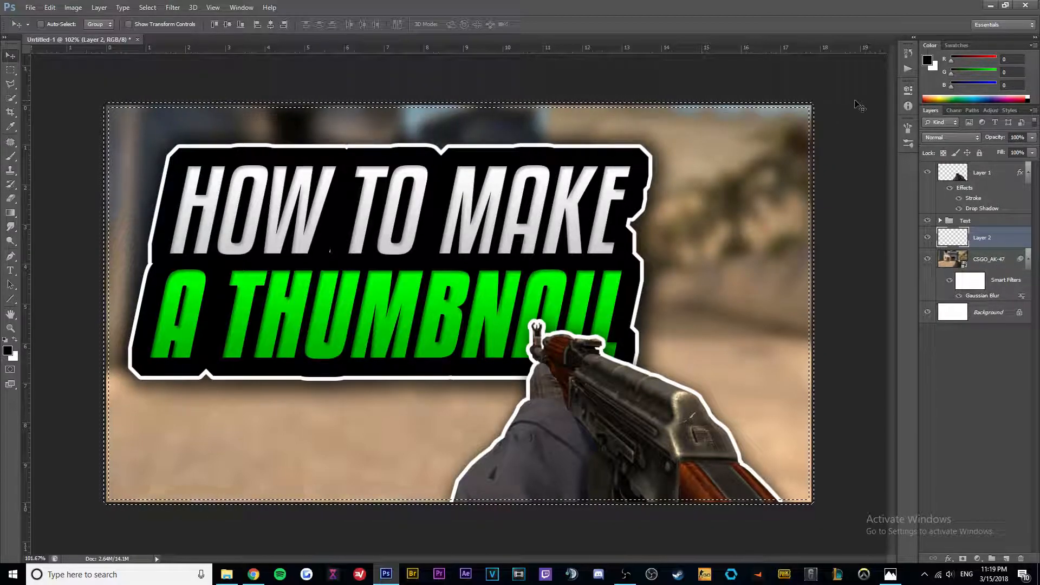
Step: Set the foreground colour to purple (R 174, G 0, B 255) and fill the border selection with it on the new layer
left_click(928, 61)
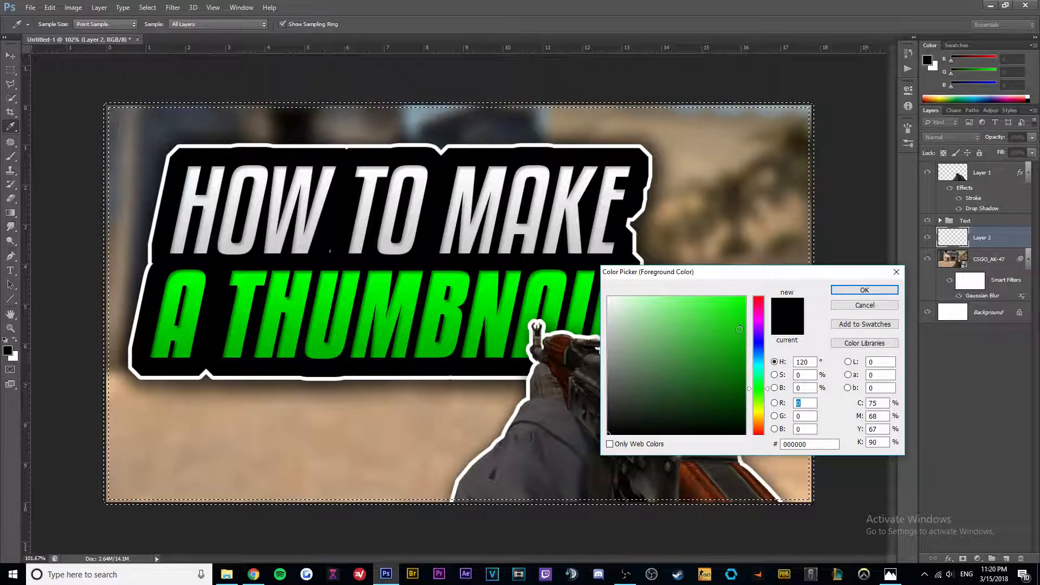
left_click(758, 322)
left_click_drag(757, 322, 758, 324)
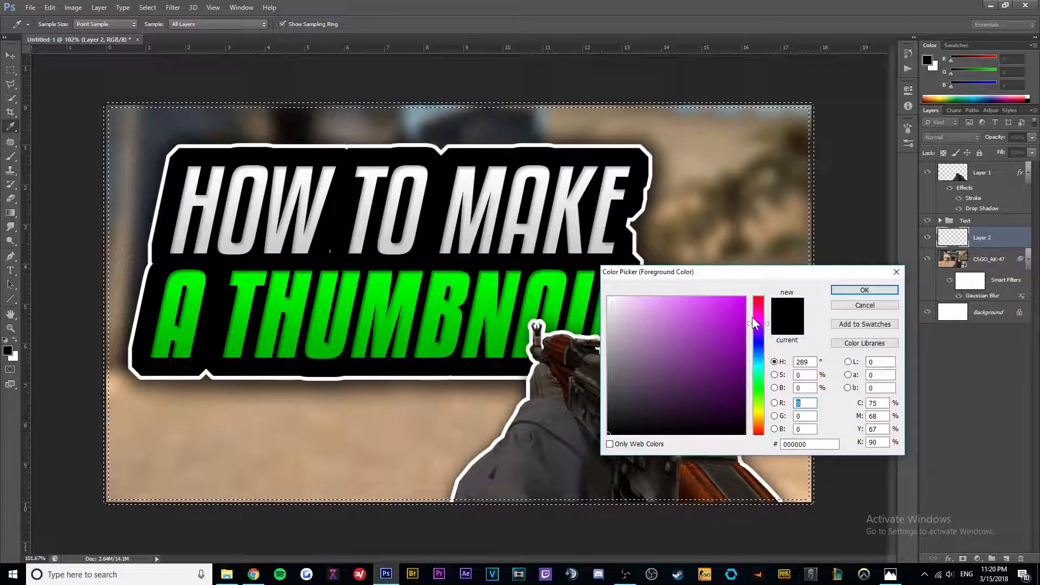
left_click_drag(737, 311, 761, 291)
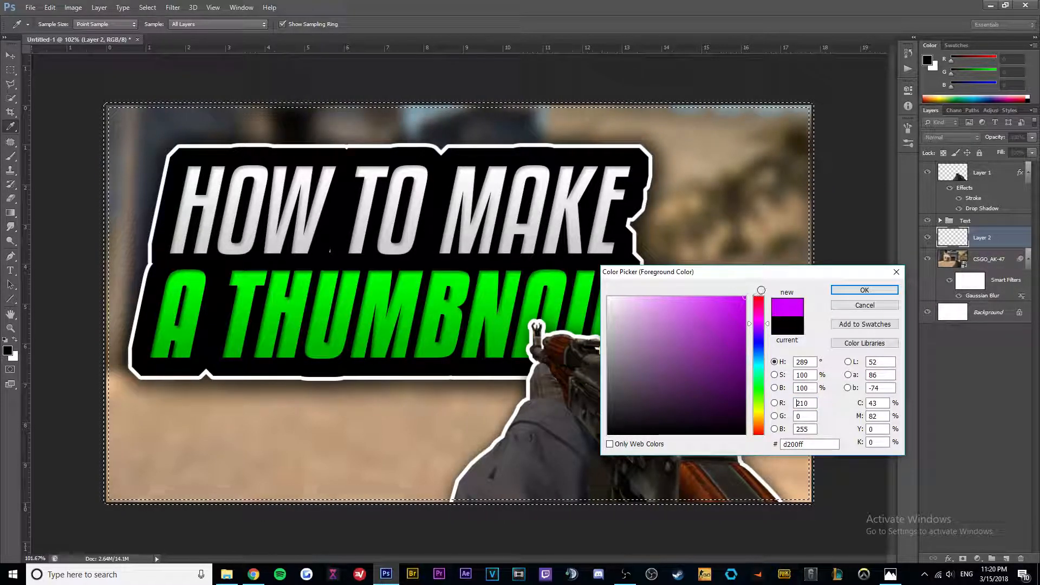
left_click(760, 327)
left_click(763, 330)
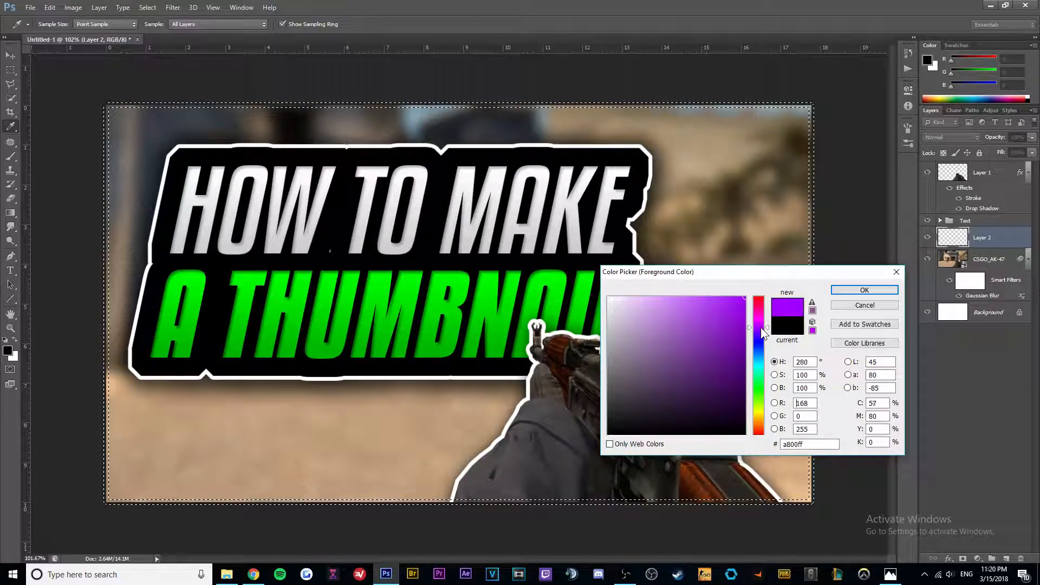
left_click(865, 291)
key("v")
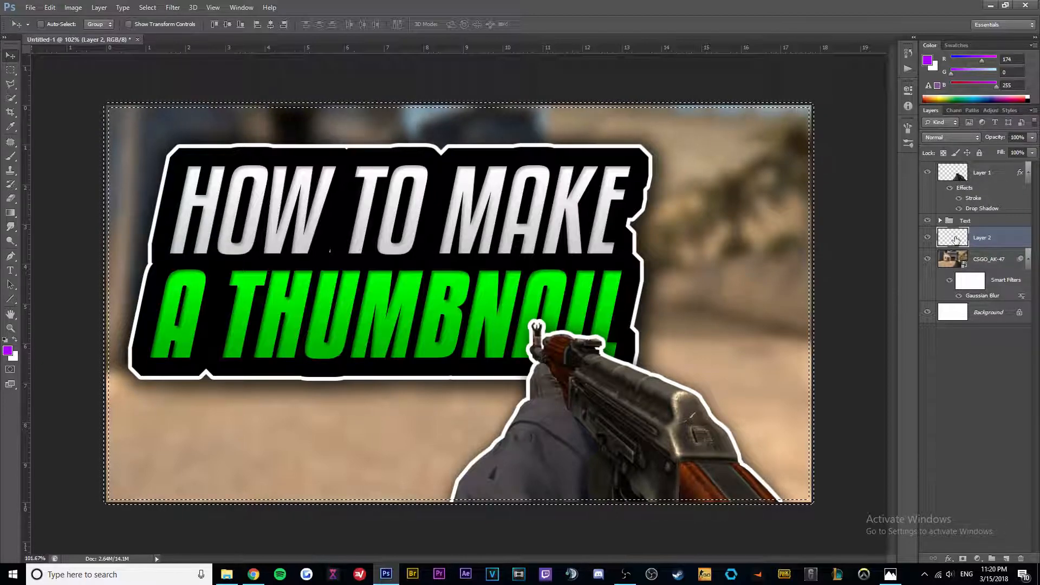
key("alt+BackSpace")
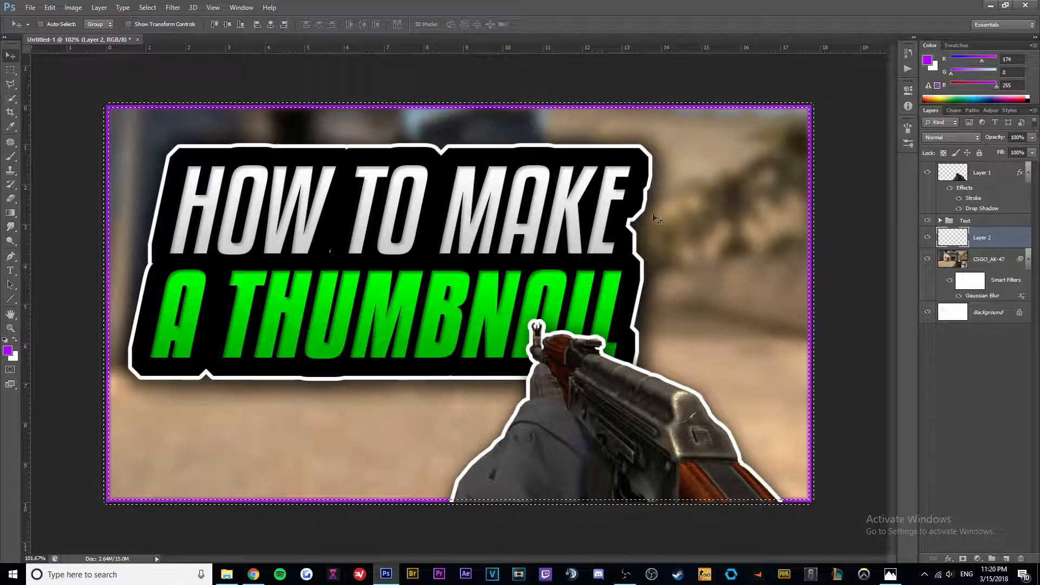
Step: Add a new layer and place it directly above the purple border layer, below the Text group
left_click(996, 388)
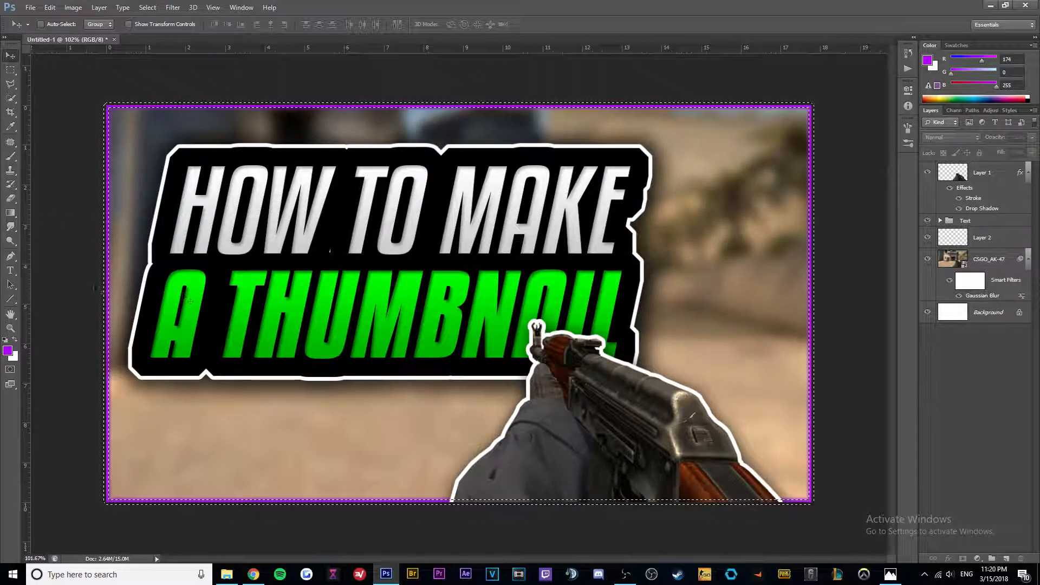
left_click(1006, 559)
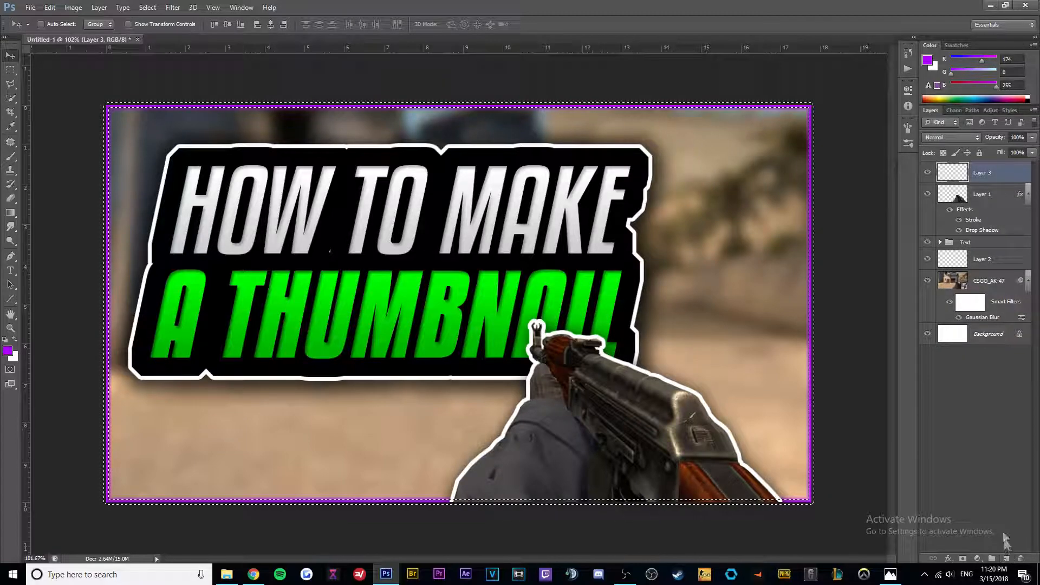
left_click_drag(991, 173, 998, 238)
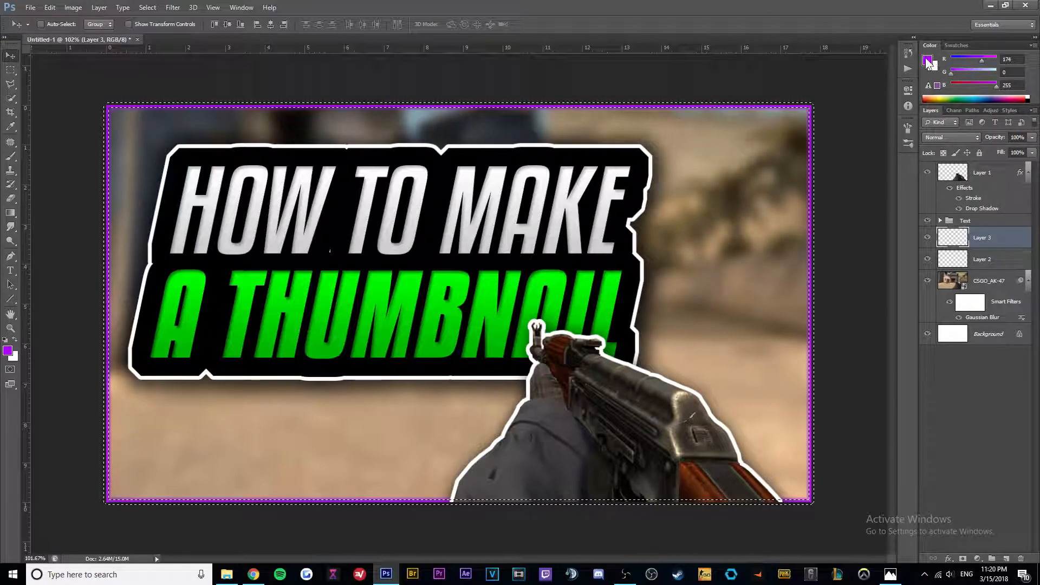
Step: Set the foreground colour to pink (R 255, G 0, B 156) and fill the border selection with it on the new layer
left_click(8, 351)
left_click_drag(758, 332, 762, 316)
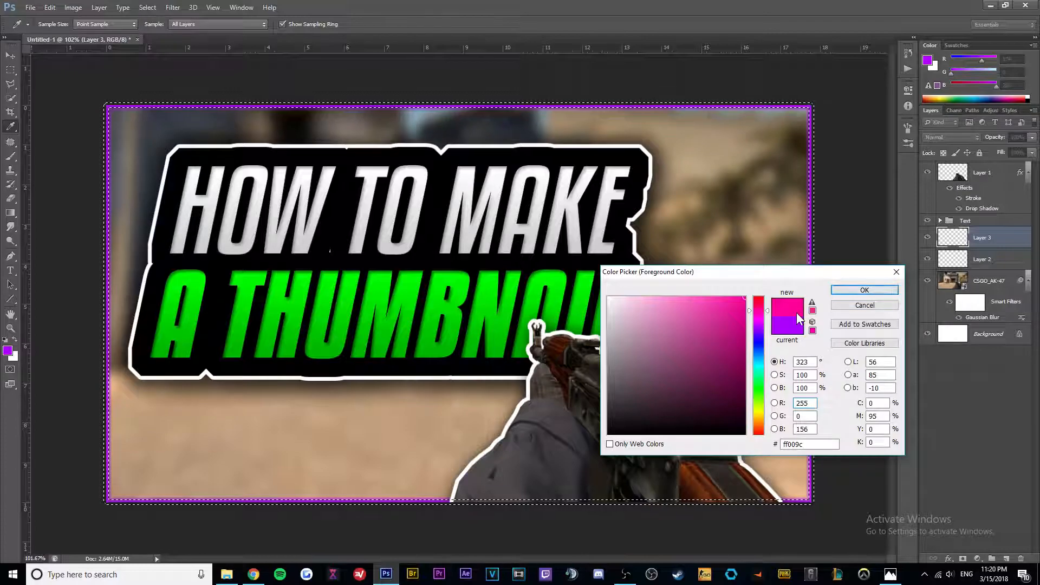
left_click(865, 291)
key("v")
right_click(1003, 236)
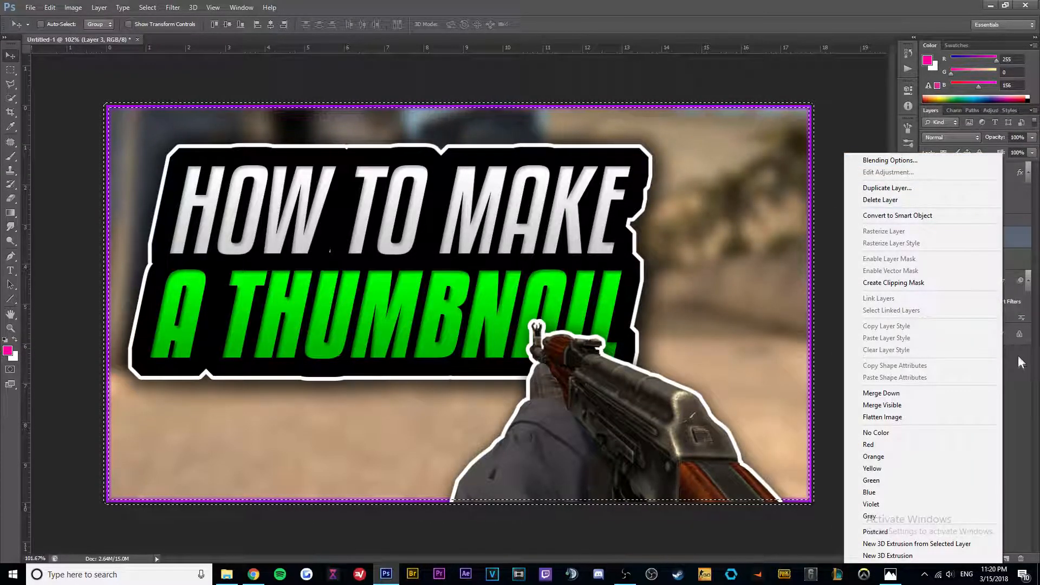
left_click(1021, 362)
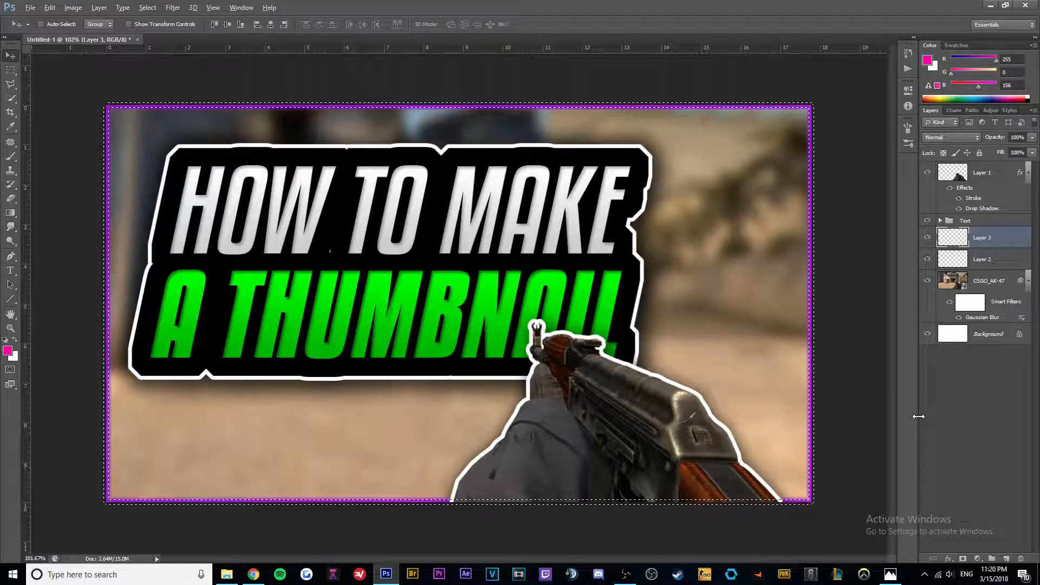
key("alt+BackSpace")
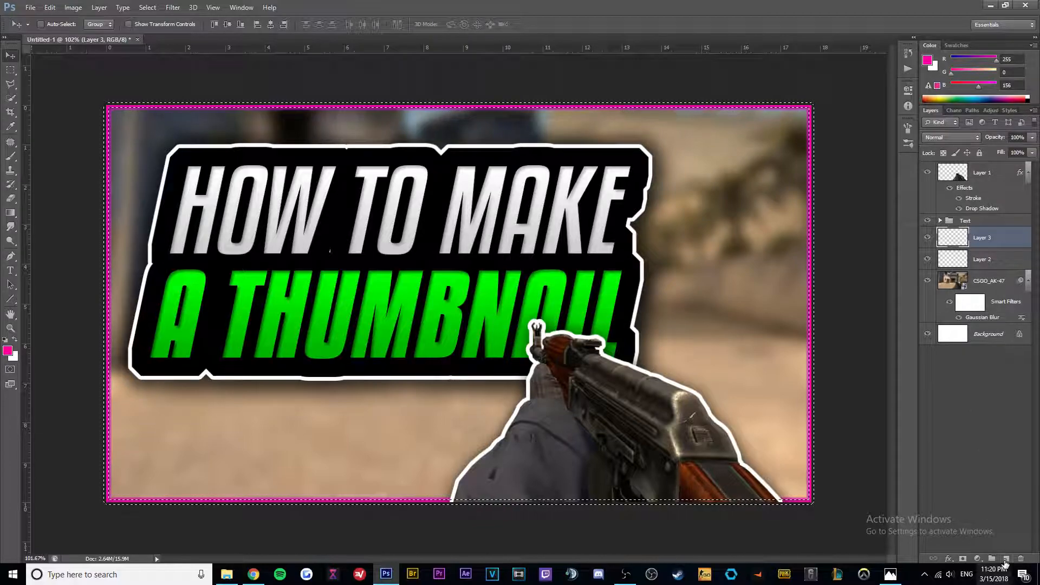
Step: Add another layer above the pink border and fill the border selection on it with red (R 255, G 0, B 0)
left_click(1006, 558)
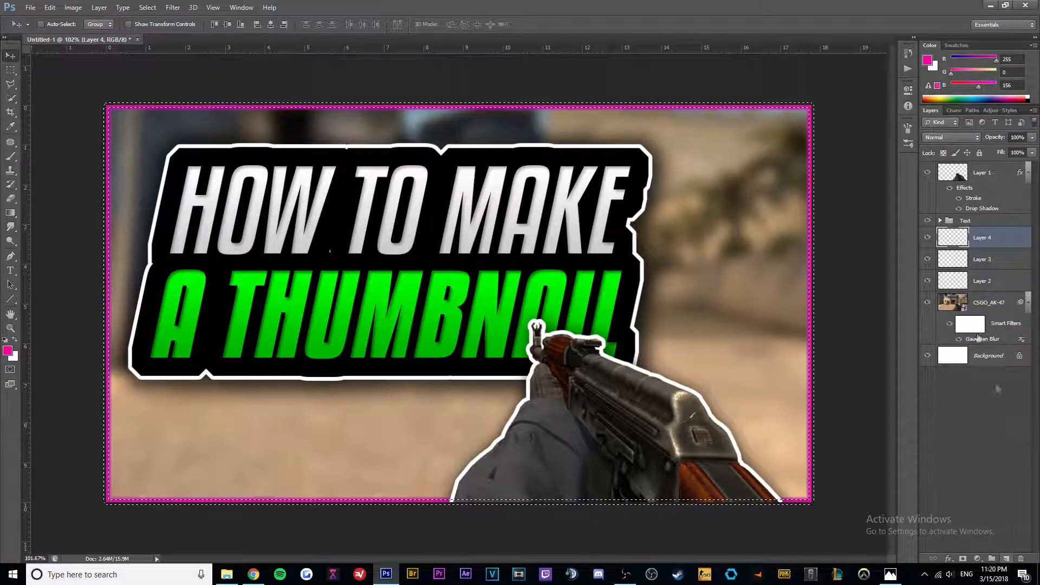
left_click(927, 62)
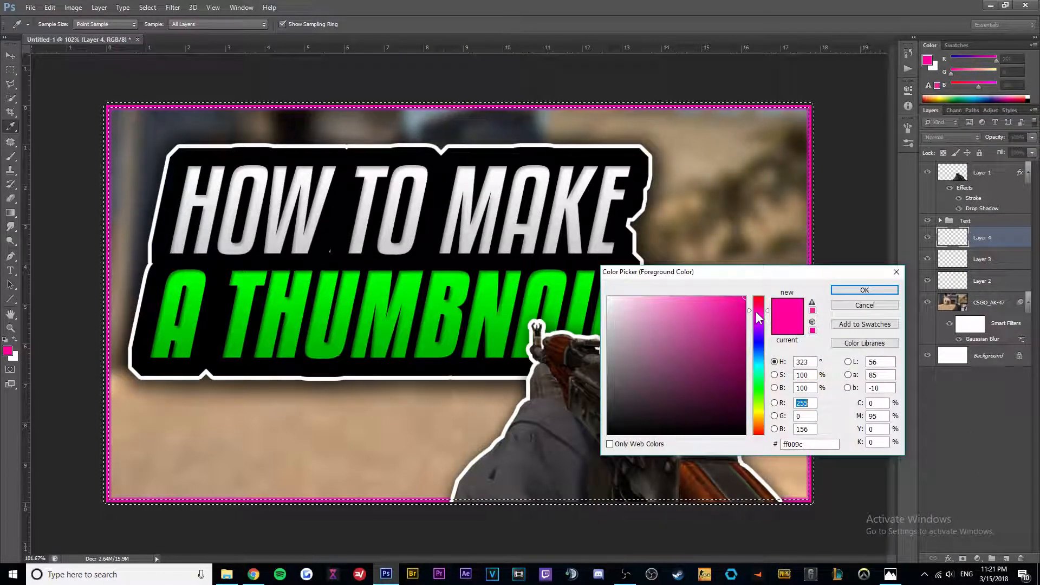
left_click_drag(761, 314, 761, 299)
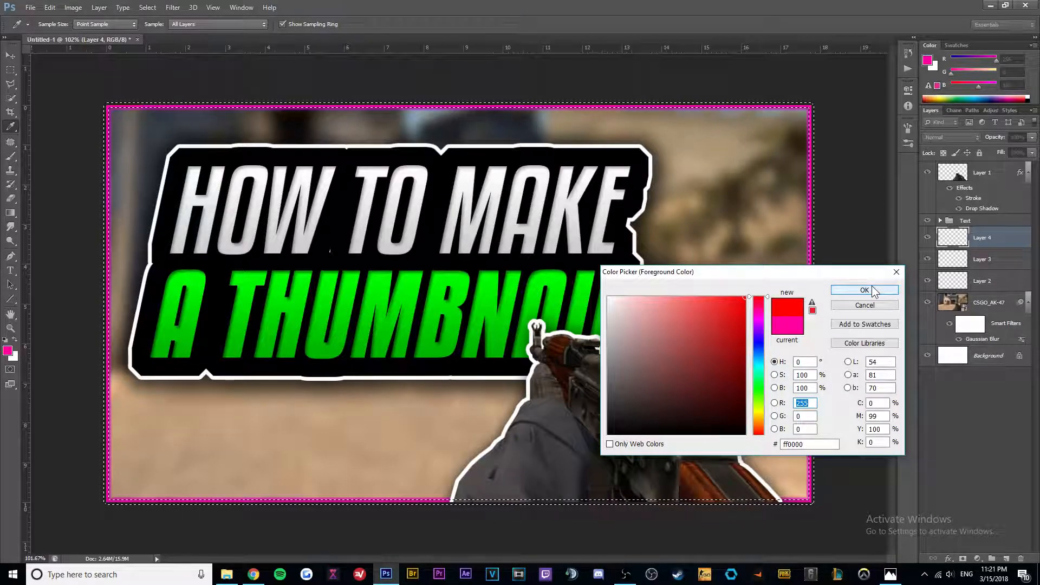
left_click(870, 290)
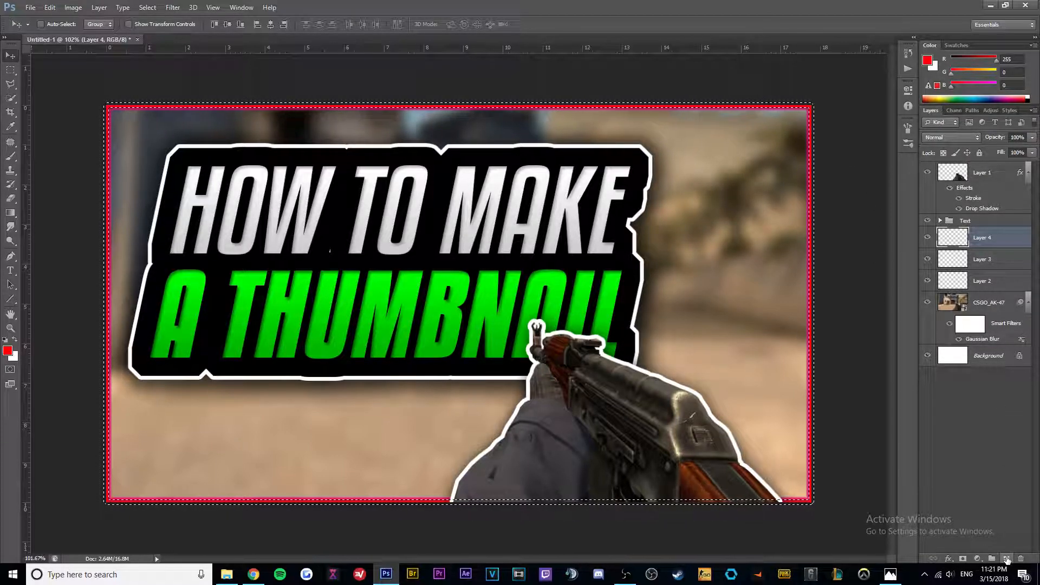
Step: Add another layer above the red border and fill the border selection on it with blue (R 0, G 168, B 255)
left_click(1006, 558)
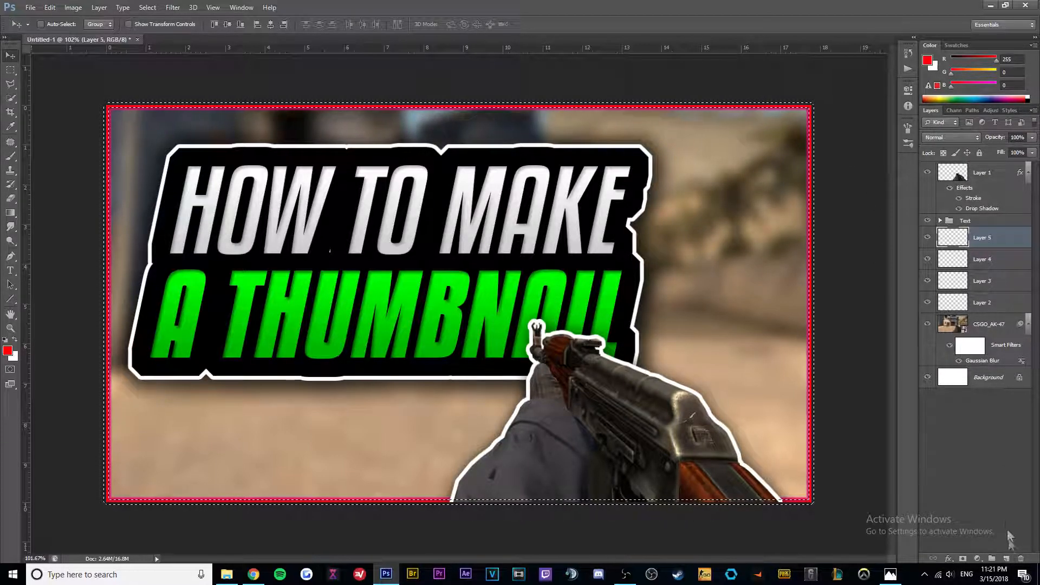
left_click(928, 63)
mouse_move(761, 376)
left_mouse_down()
mouse_move(761, 361)
mouse_move(768, 424)
mouse_move(764, 361)
left_mouse_up()
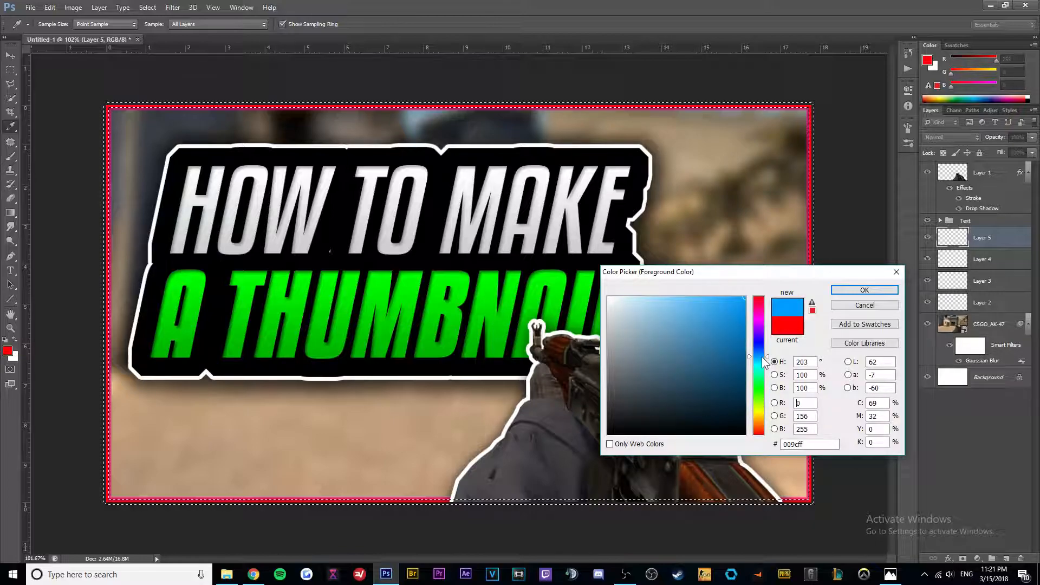
left_click(857, 290)
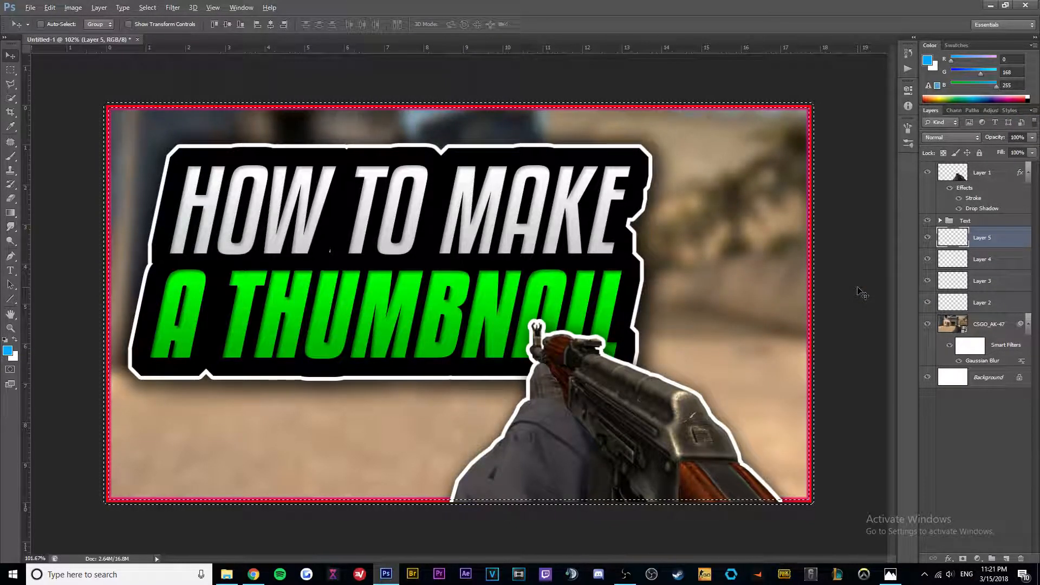
key("shift+alt+BackSpace")
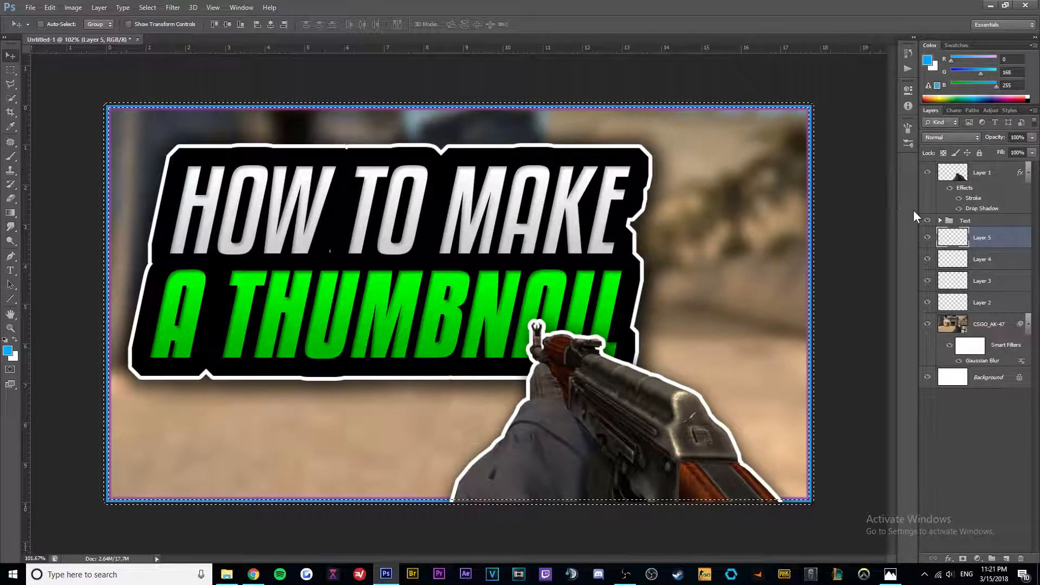
Step: Add another layer above the blue border and fill the border selection on it with orange (R 255, G 102, B 0)
left_click(1007, 559)
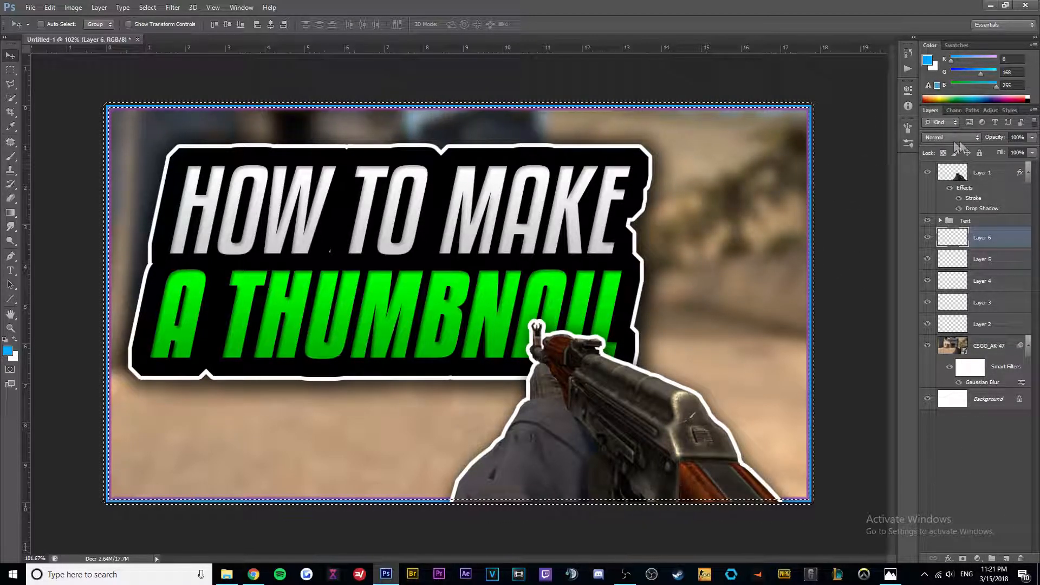
left_click(927, 60)
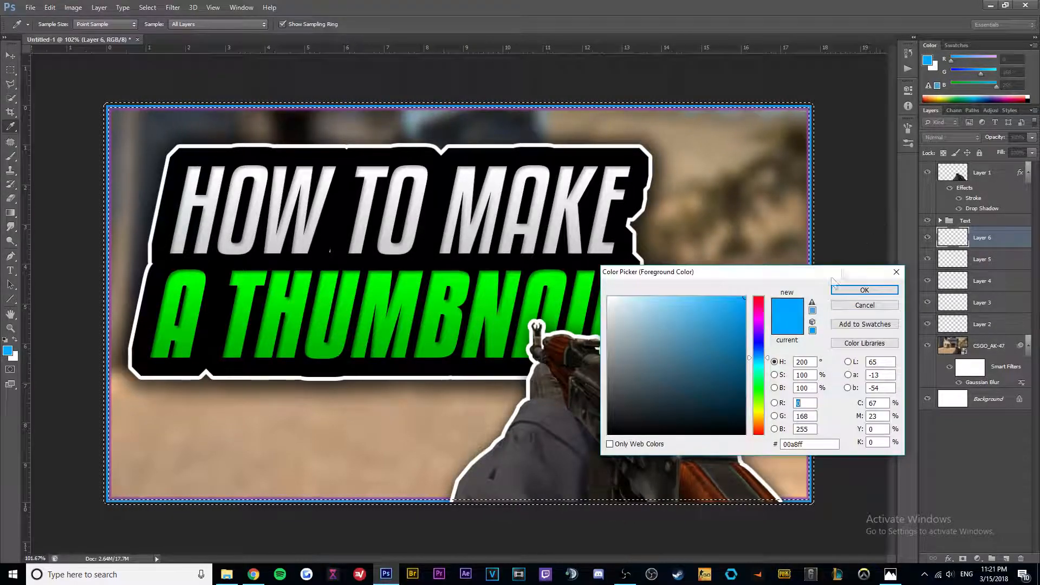
left_click_drag(762, 363, 765, 425)
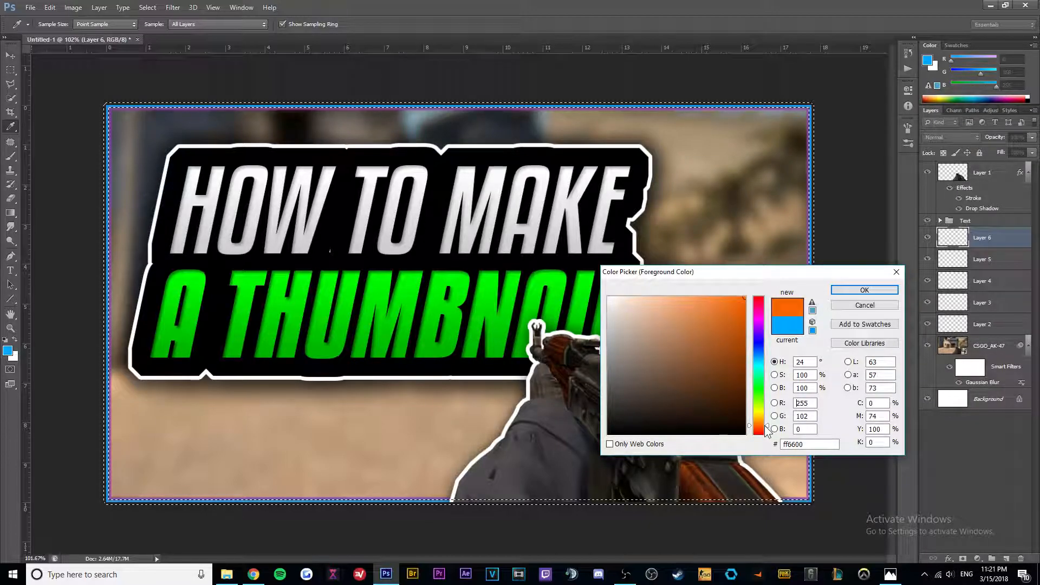
left_click(862, 291)
key("v")
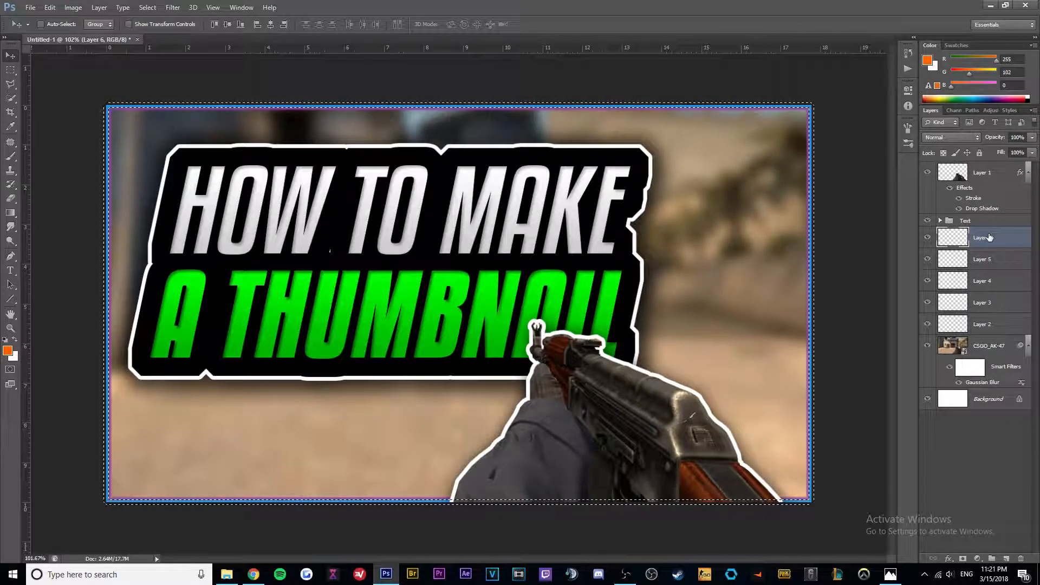
key("alt+BackSpace")
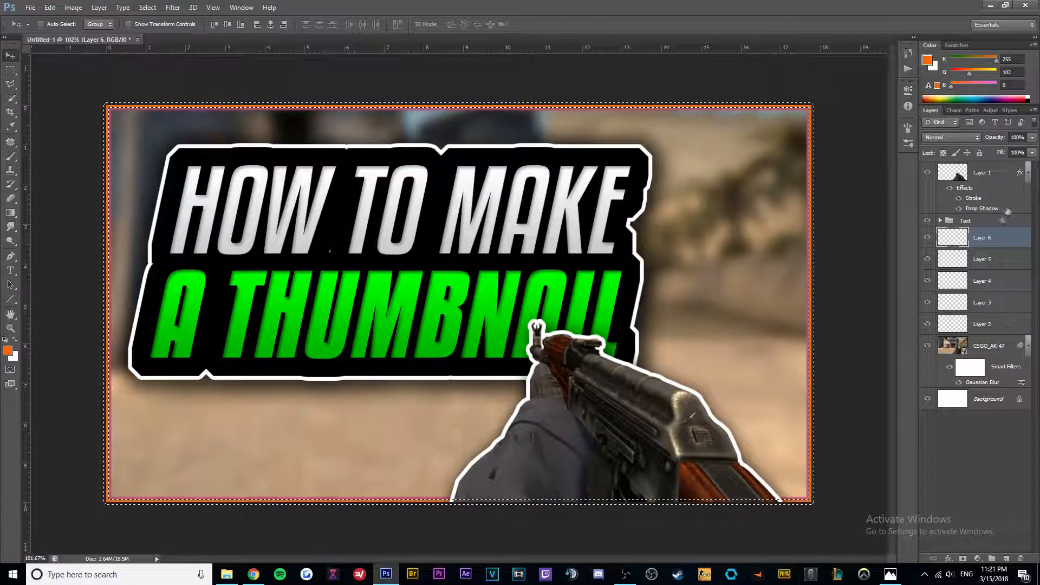
Step: Group the five border layers, Layer 2 to Layer 6, under the name Ring and clear the border selection
left_click(1000, 259, "shift")
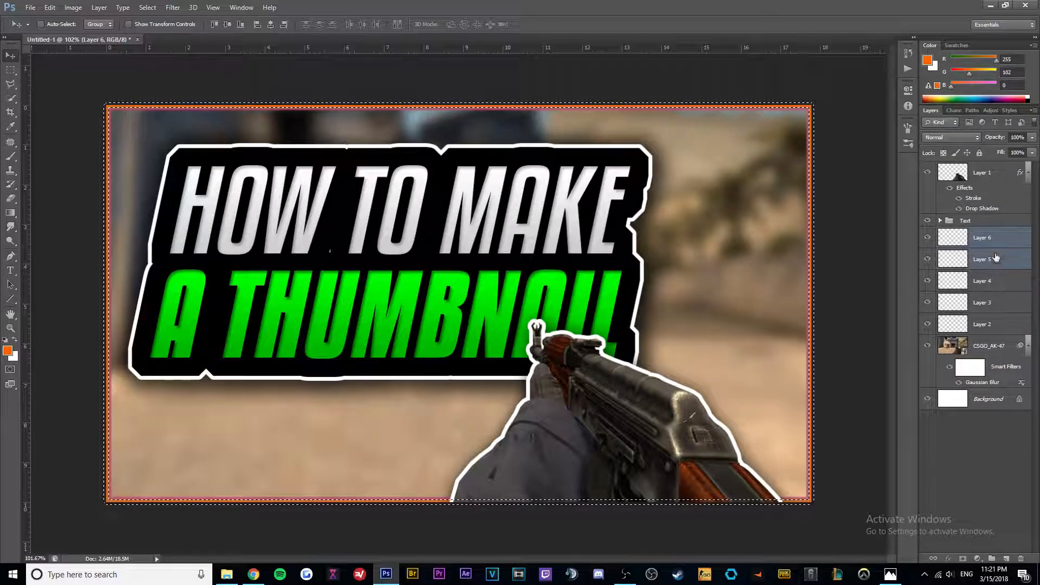
left_click(1002, 280, "shift")
left_click(1006, 305, "shift")
left_click(1006, 325, "shift")
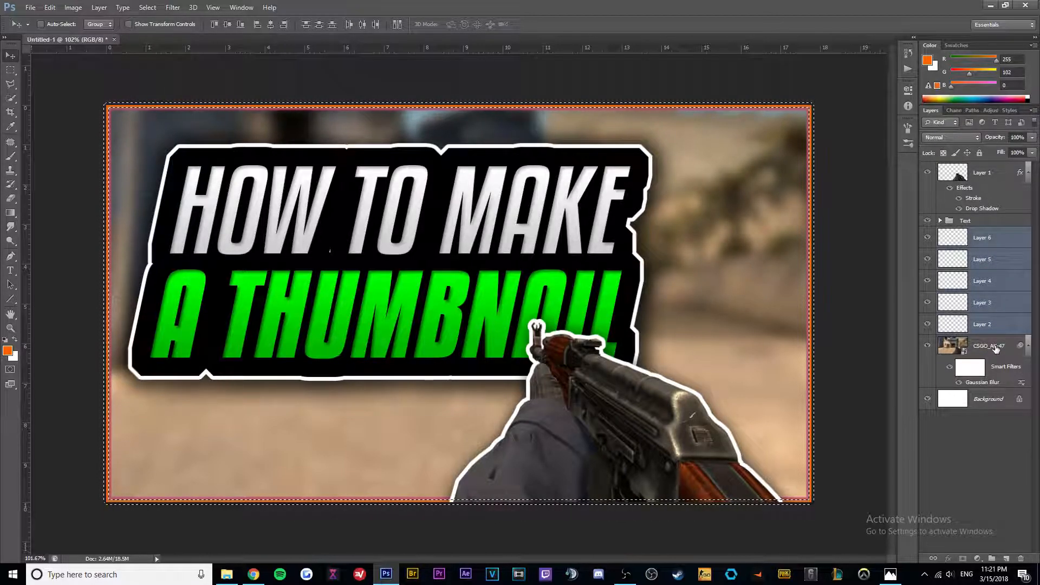
left_click(1006, 347, "shift")
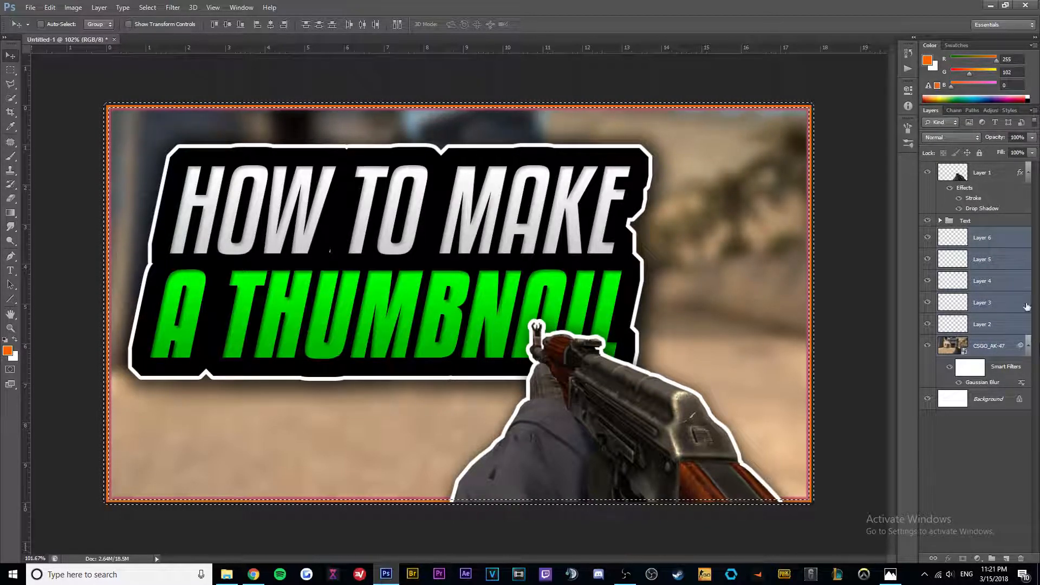
left_click(1004, 343, "ctrl")
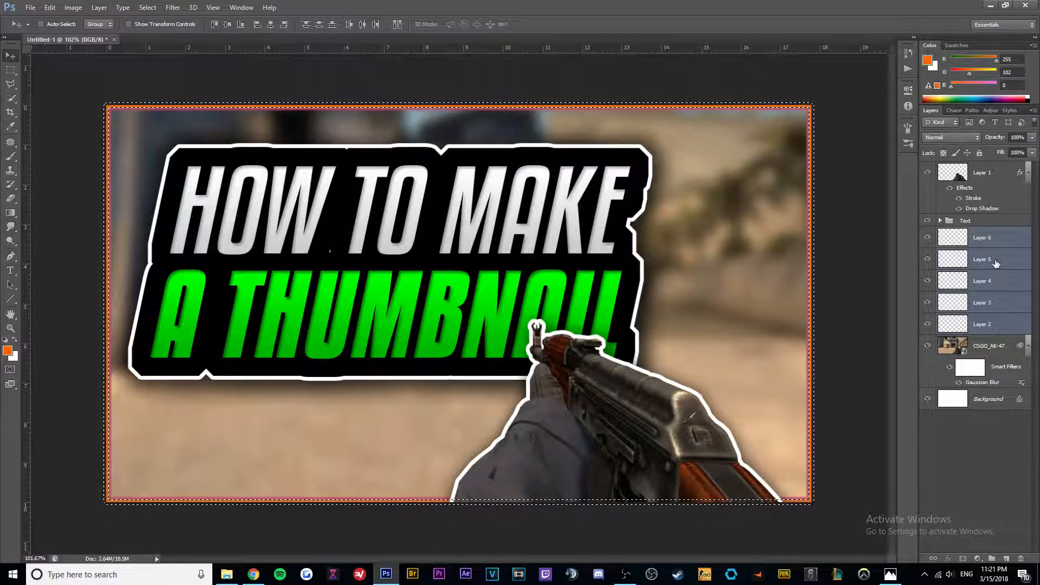
key("ctrl+g")
double_click(976, 233)
type("Ring")
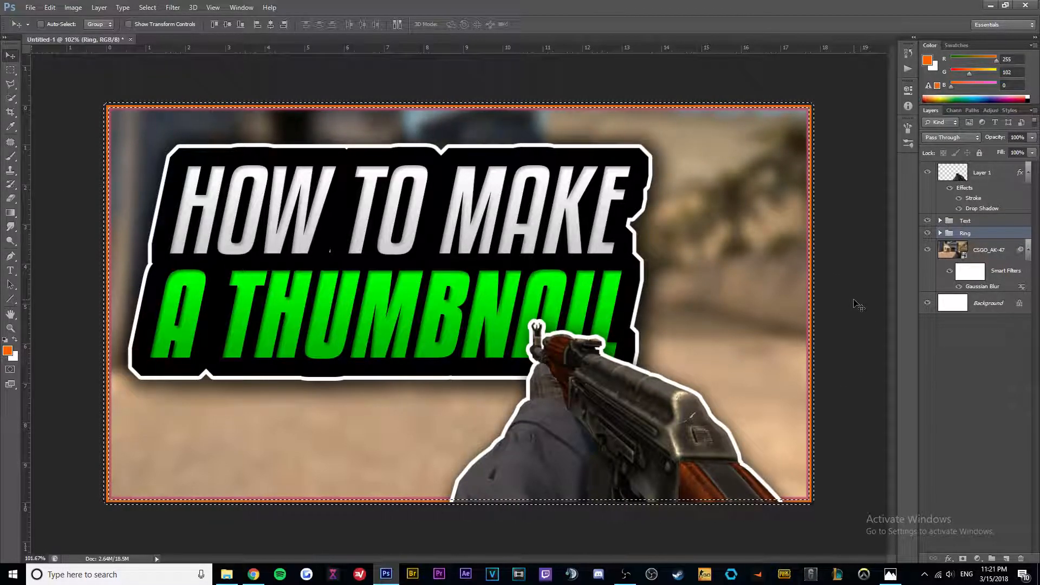
key("ctrl+d")
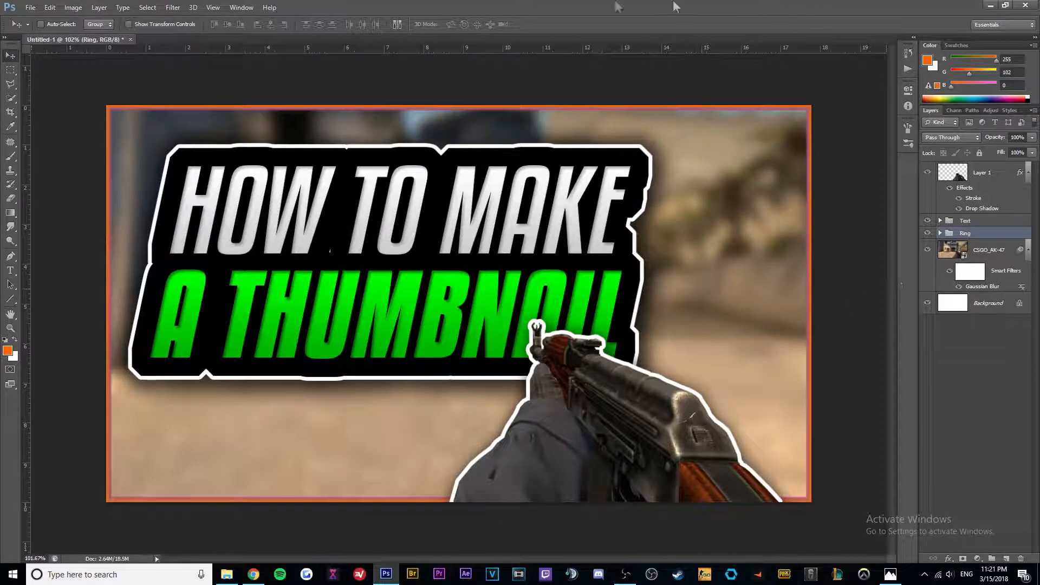
Step: Erase parts of the orange border on Layer 6 in the Ring group with a soft 500 px eraser
left_click(940, 233)
left_click(975, 251)
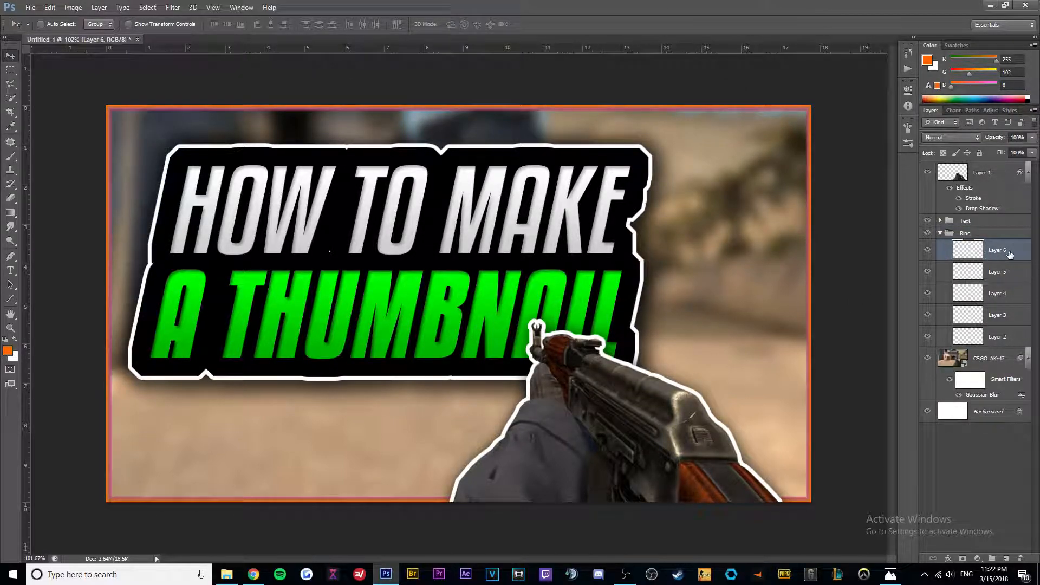
left_click(1006, 271)
left_click(1008, 319)
left_click(1012, 337)
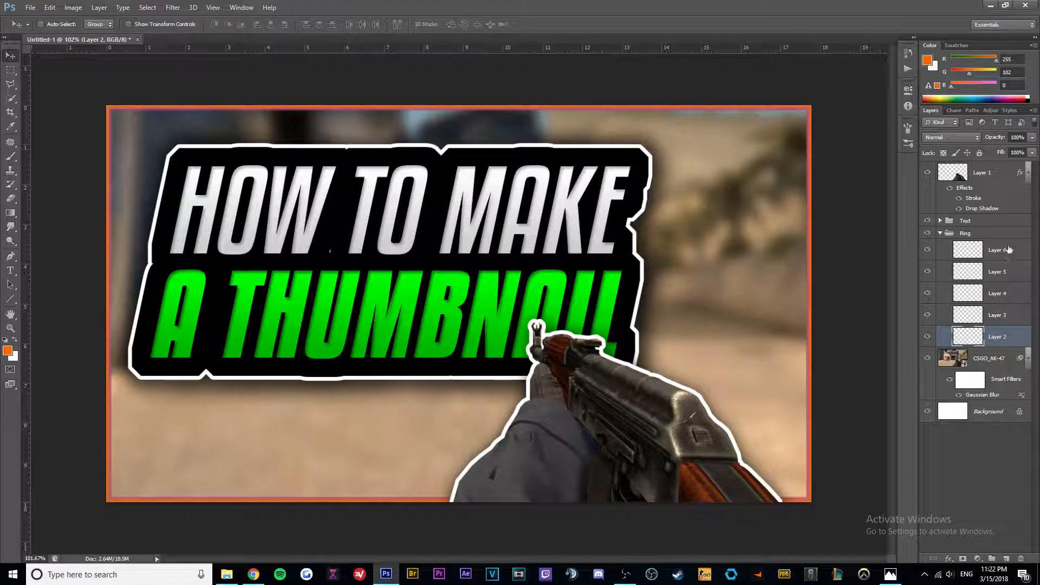
left_click(1009, 249)
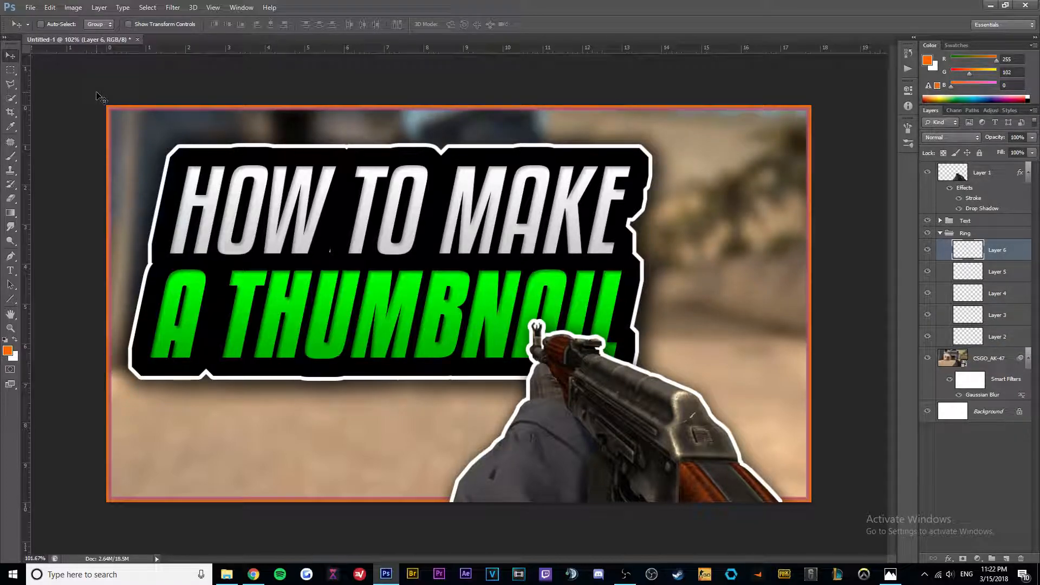
left_click(12, 198)
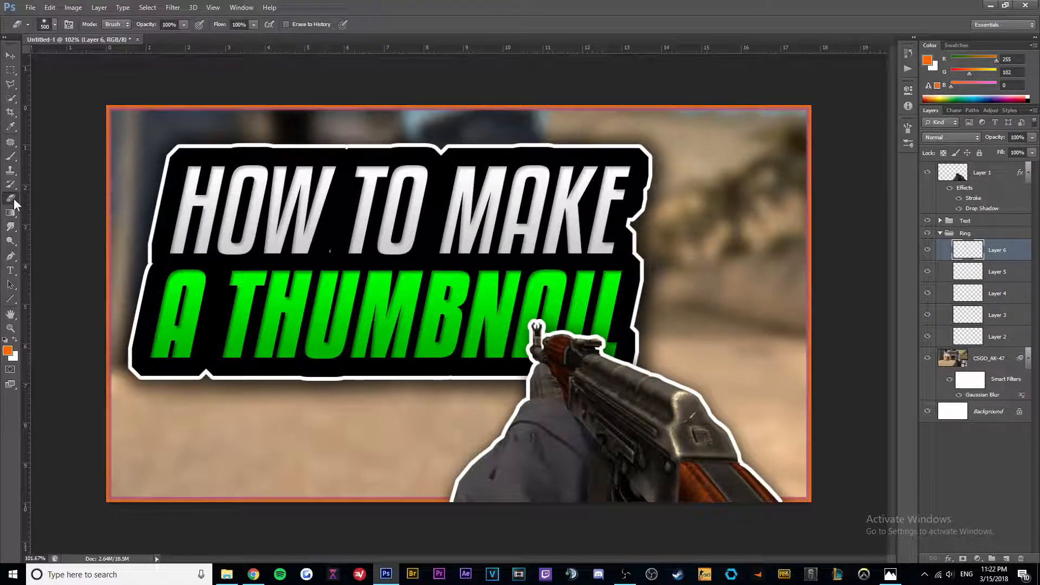
left_click(53, 25)
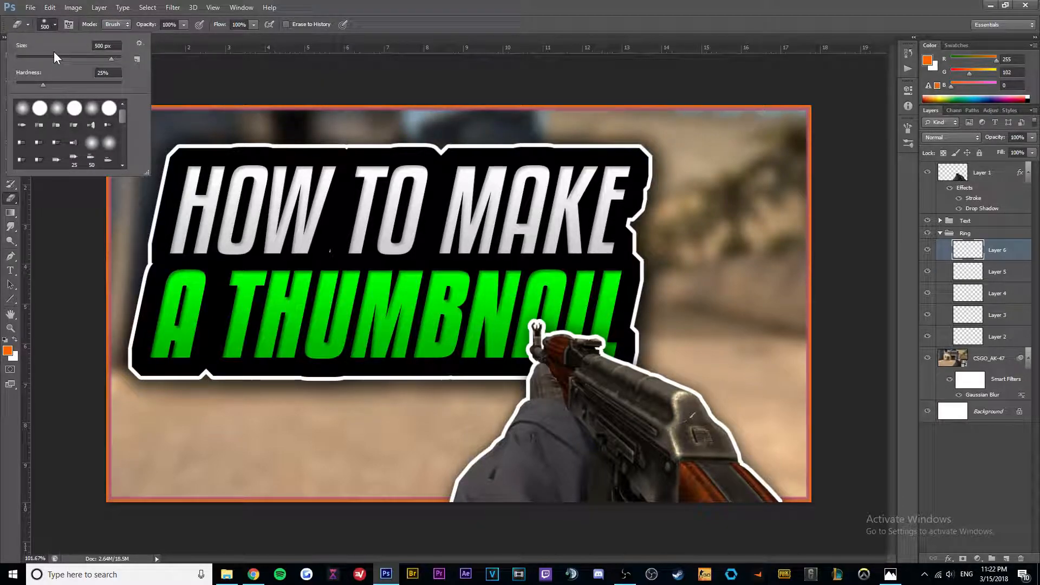
left_click(115, 46)
left_click(53, 24)
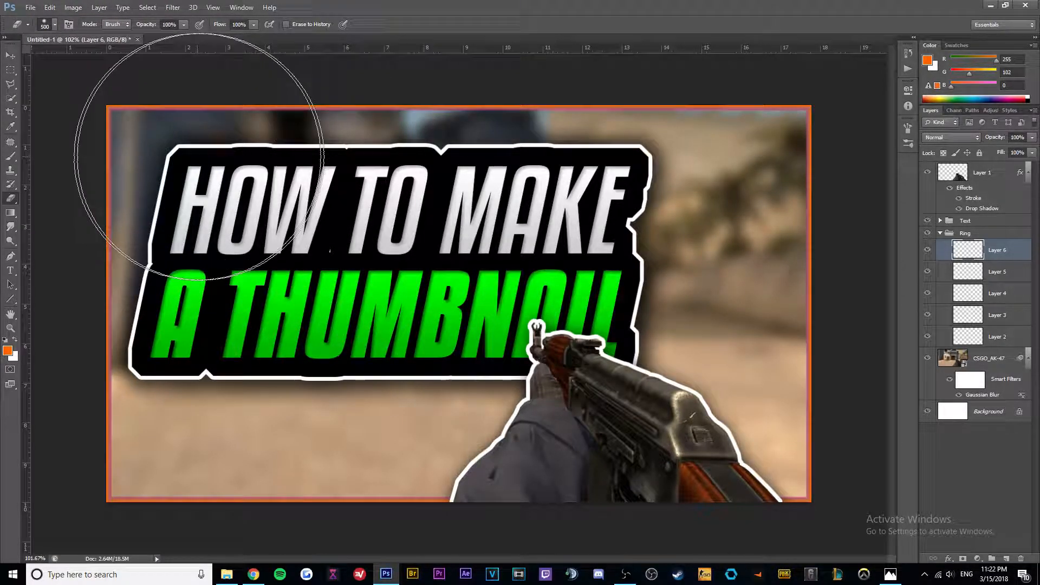
left_click(284, 155)
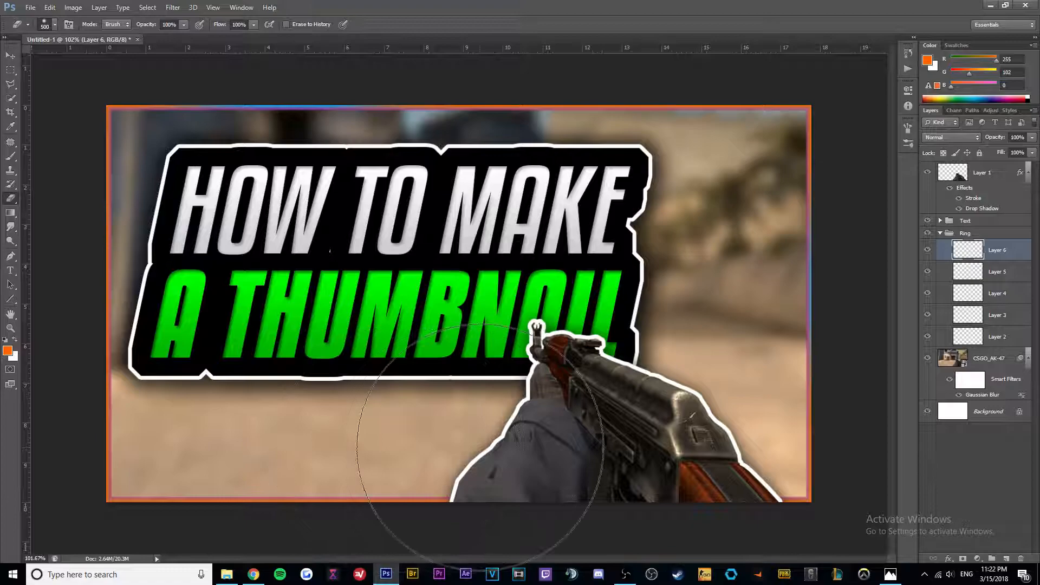
Step: Erase parts of the blue border on Layer 5 with the same 500 px eraser
left_click(1004, 277)
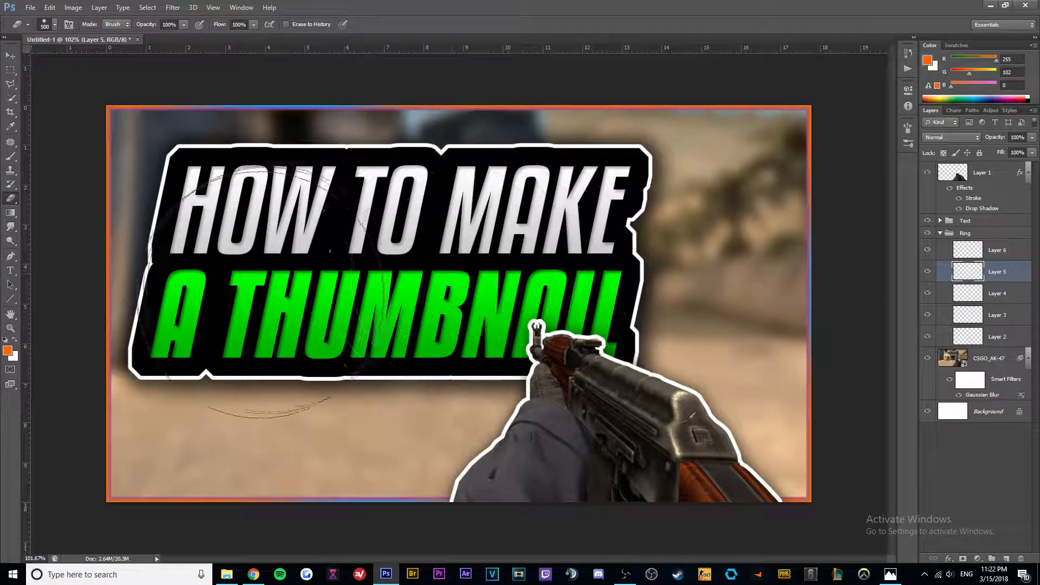
left_click(172, 438)
mouse_move(723, 422)
left_mouse_down()
mouse_move(766, 320)
mouse_move(754, 423)
mouse_move(867, 542)
left_mouse_up()
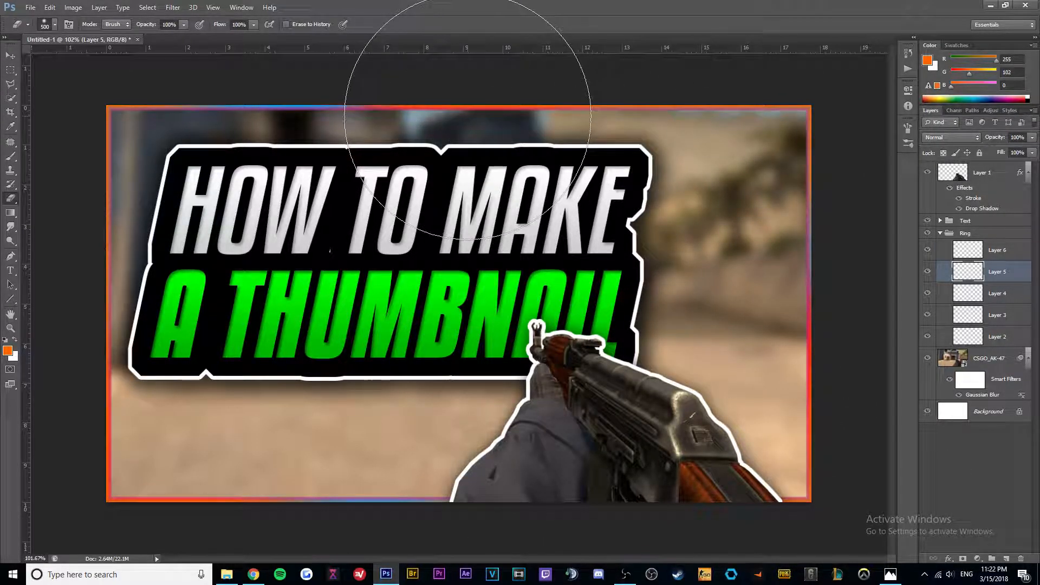
Step: Erase parts of the borders on Layers 2 to 5 in the Ring group with the 500 px eraser
left_click(1003, 303)
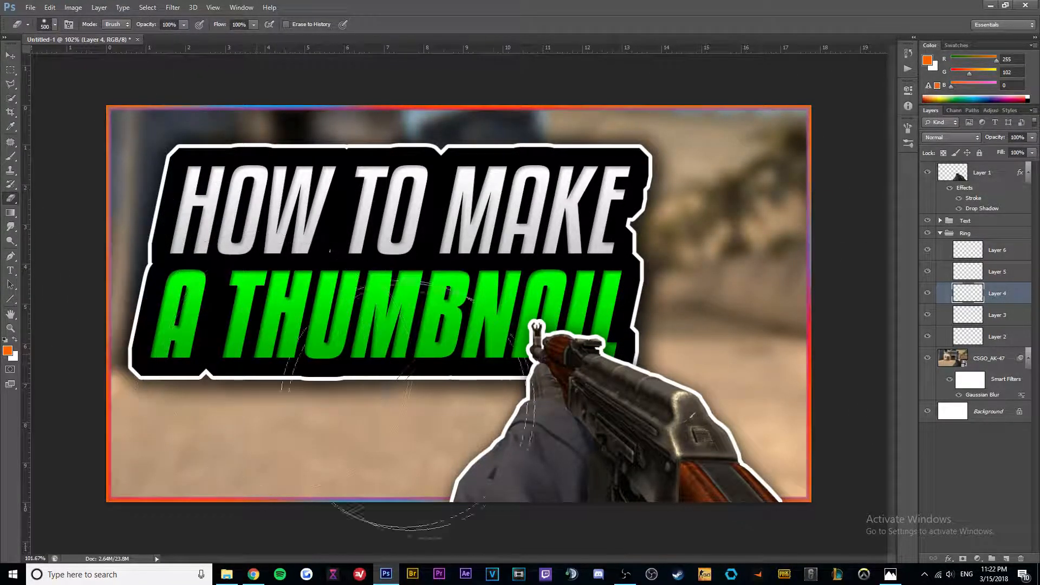
left_click(1007, 314)
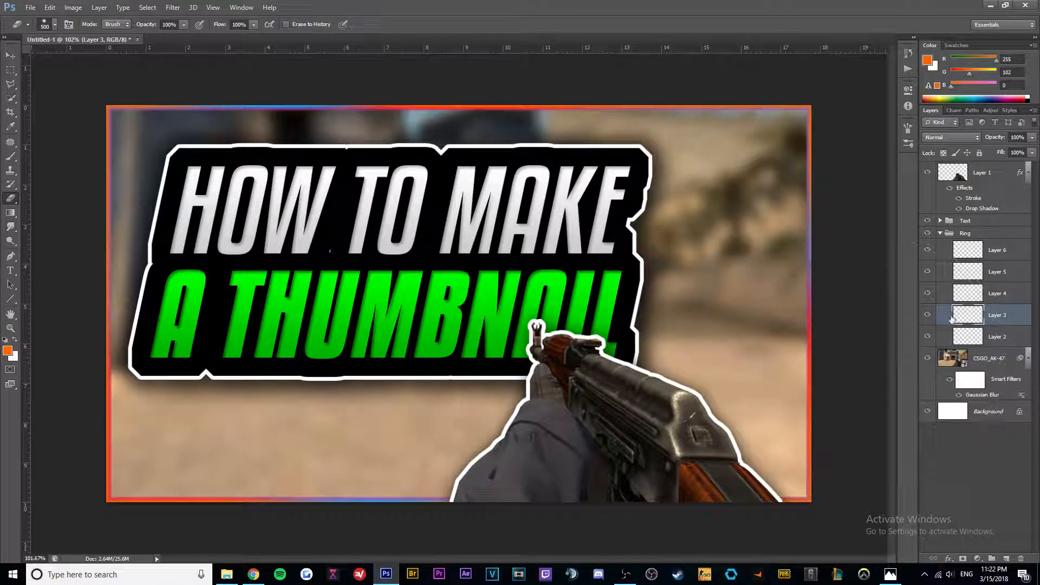
left_click(1001, 272)
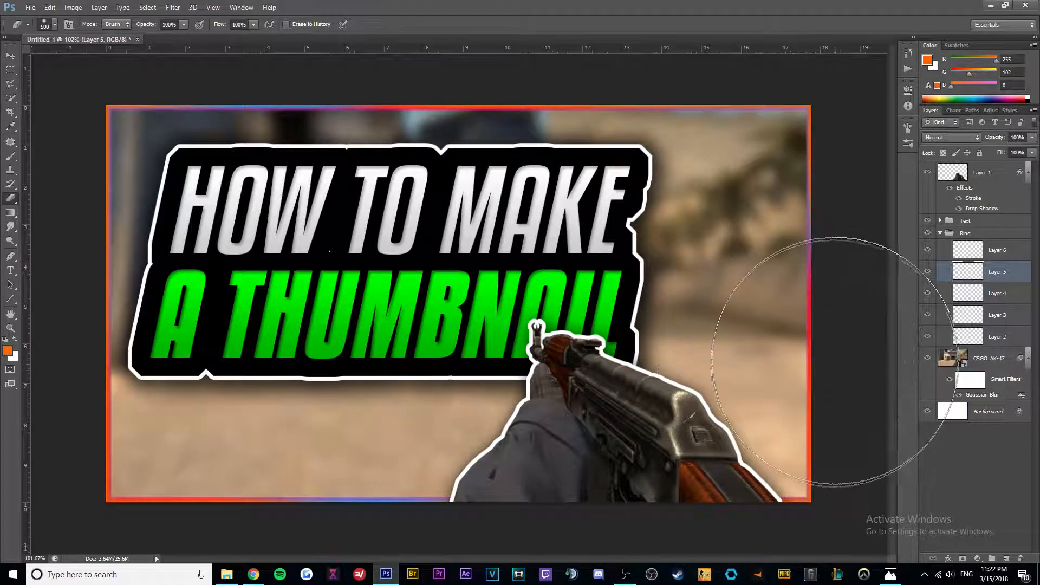
left_click(1002, 293)
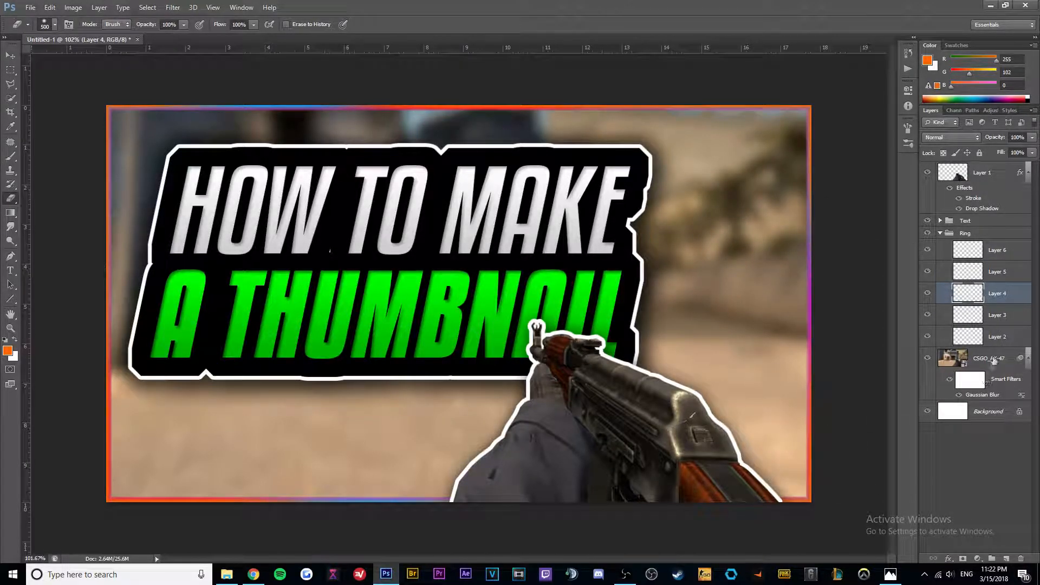
left_click(1006, 336)
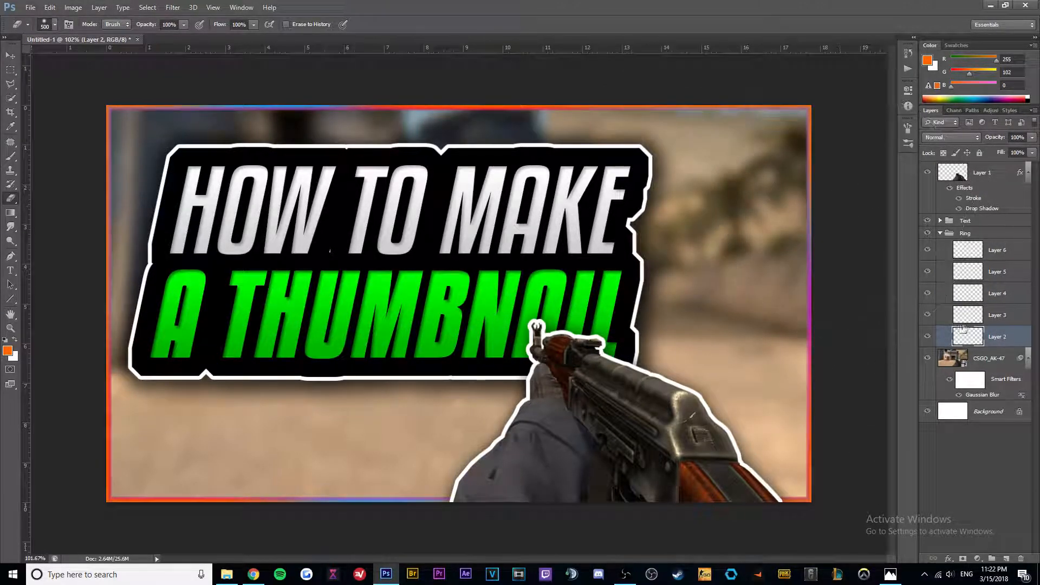
left_click(1007, 319)
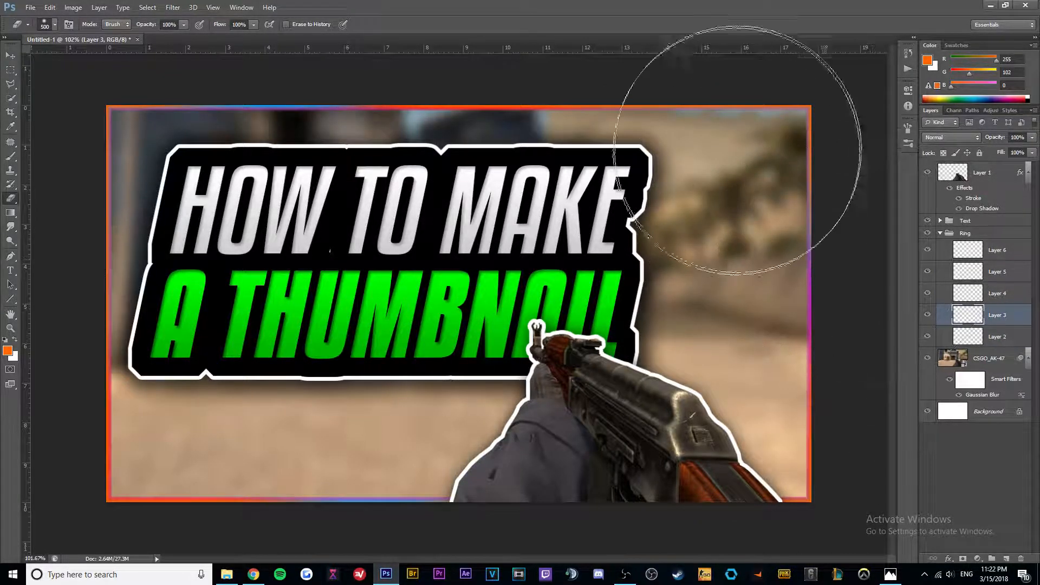
left_click(1026, 268)
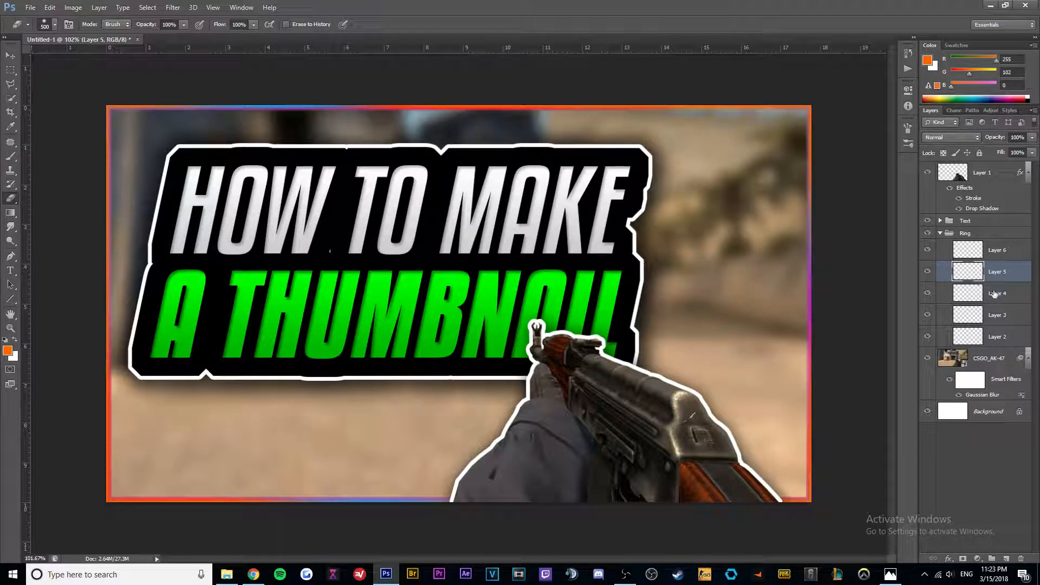
left_click(994, 294)
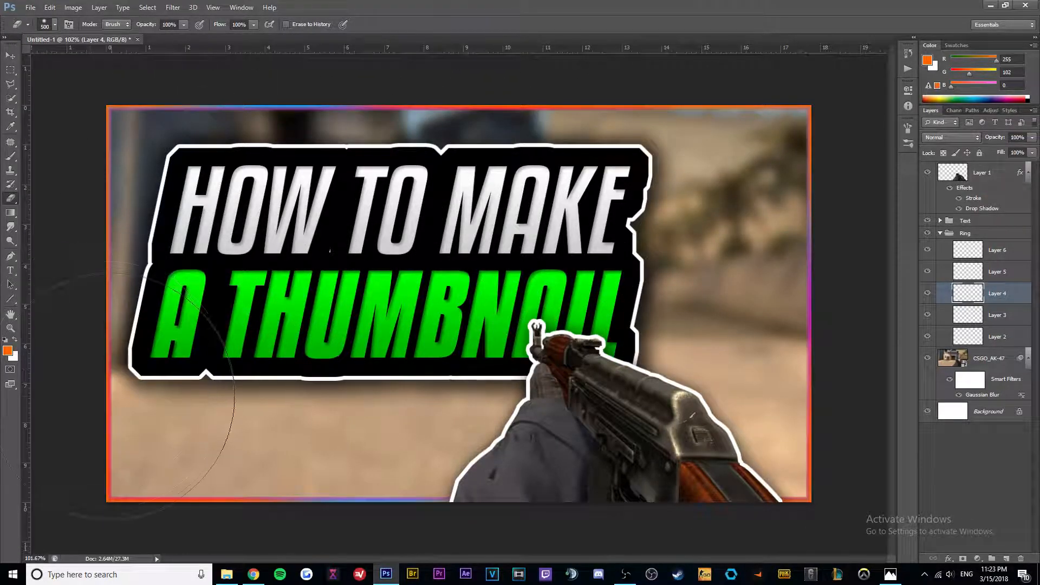
Step: Erase the lower-left part of the border on Layer 6 and the layers beneath it with the same eraser
left_click(996, 251)
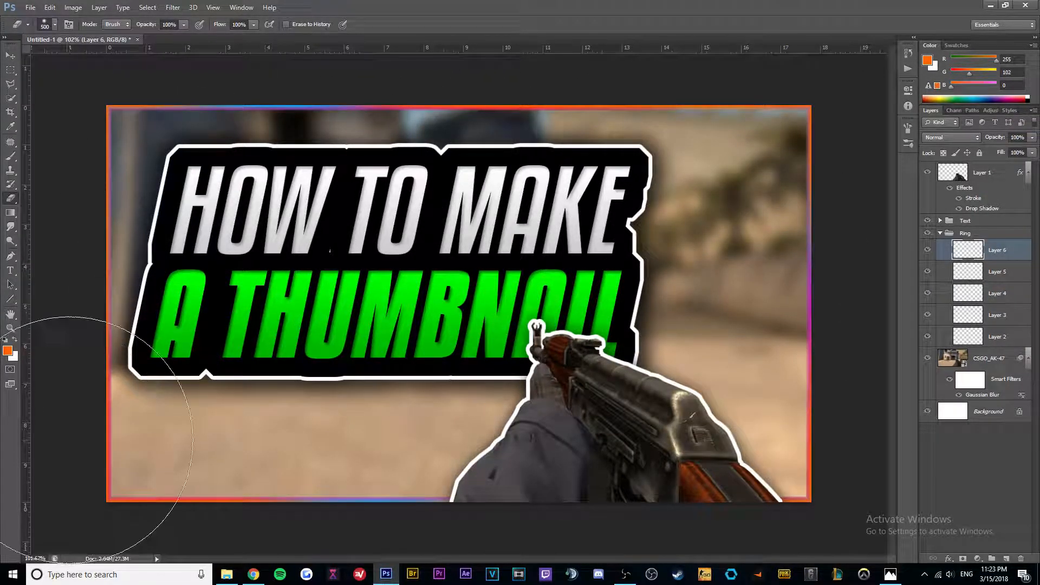
left_click(69, 441)
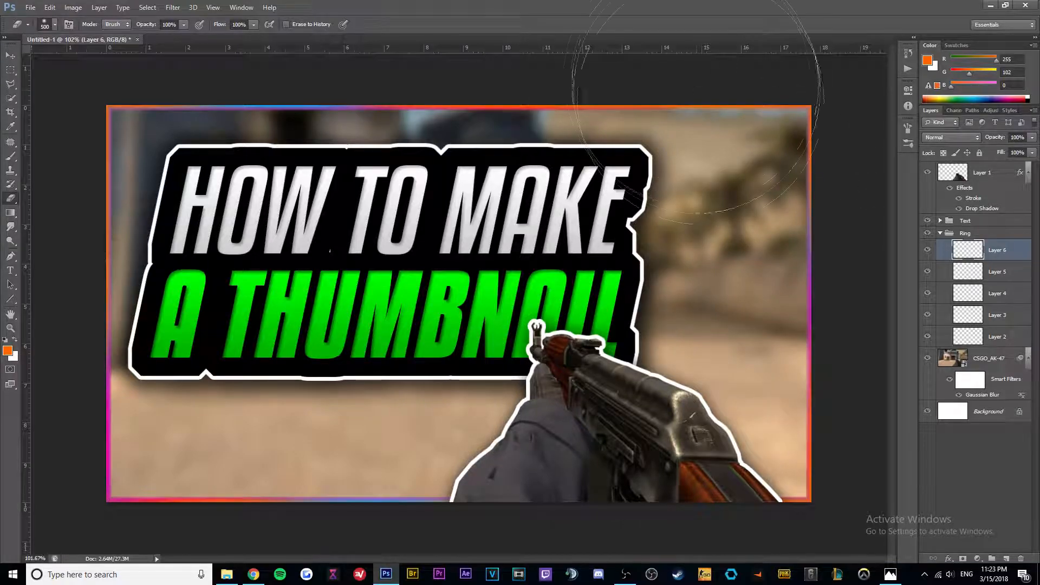
left_click(997, 272)
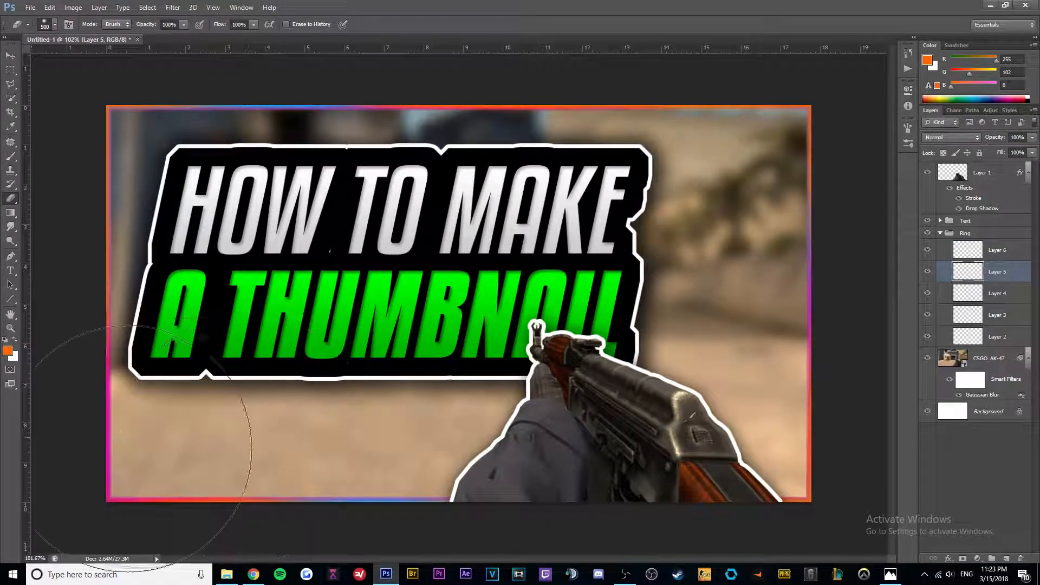
left_click(1009, 300)
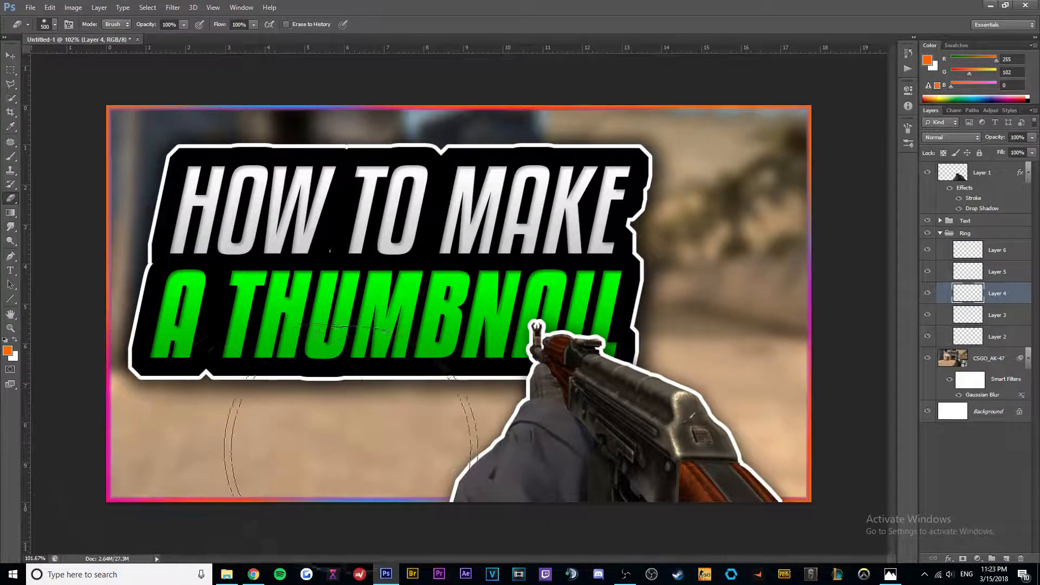
left_click(1007, 315)
left_click(142, 454)
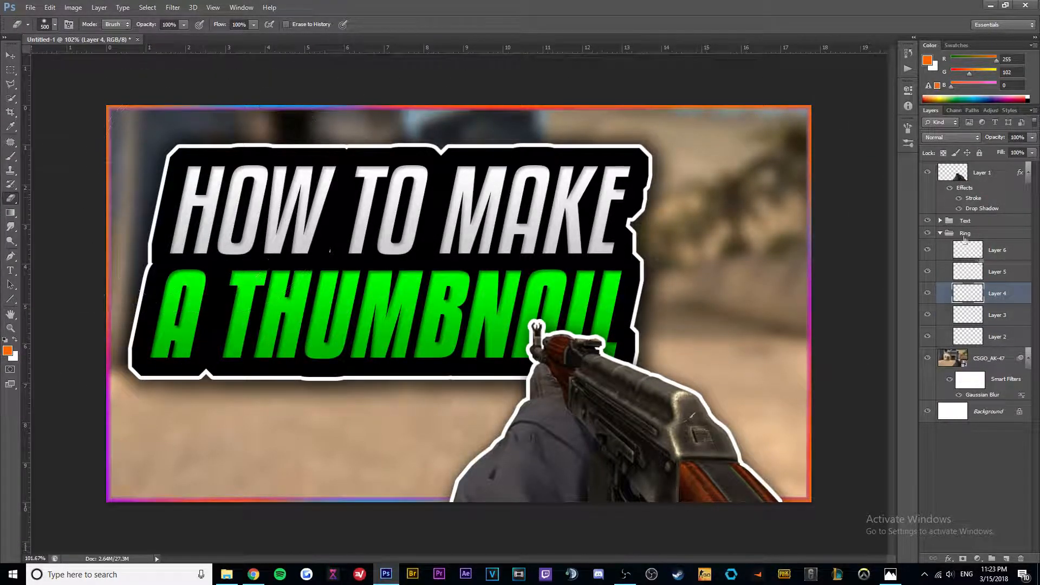
Step: Erase the upper-left part of the border on Layers 6 and 5 with the same eraser
left_click(997, 249)
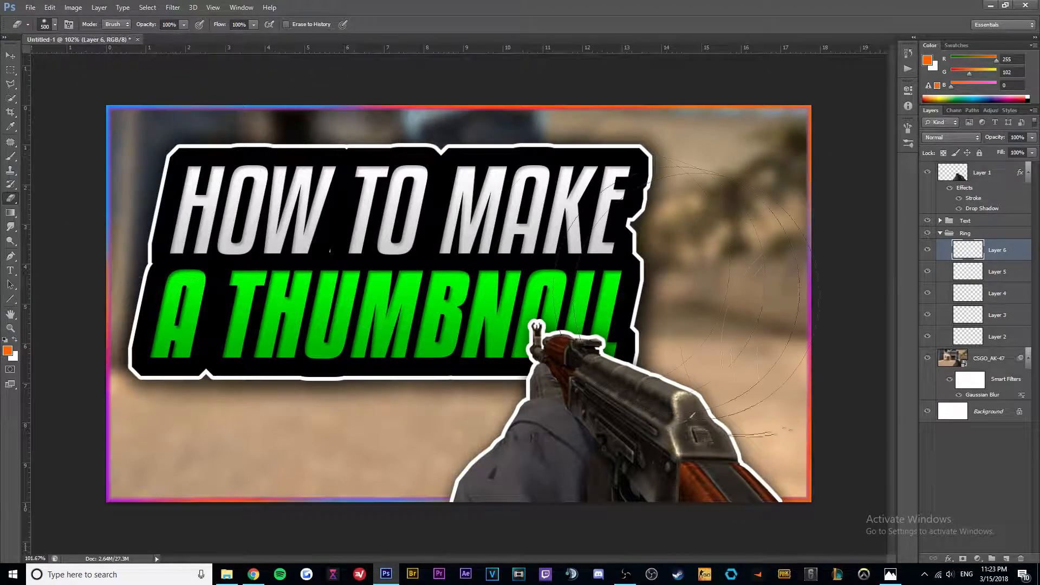
left_click(997, 271)
left_click(103, 173)
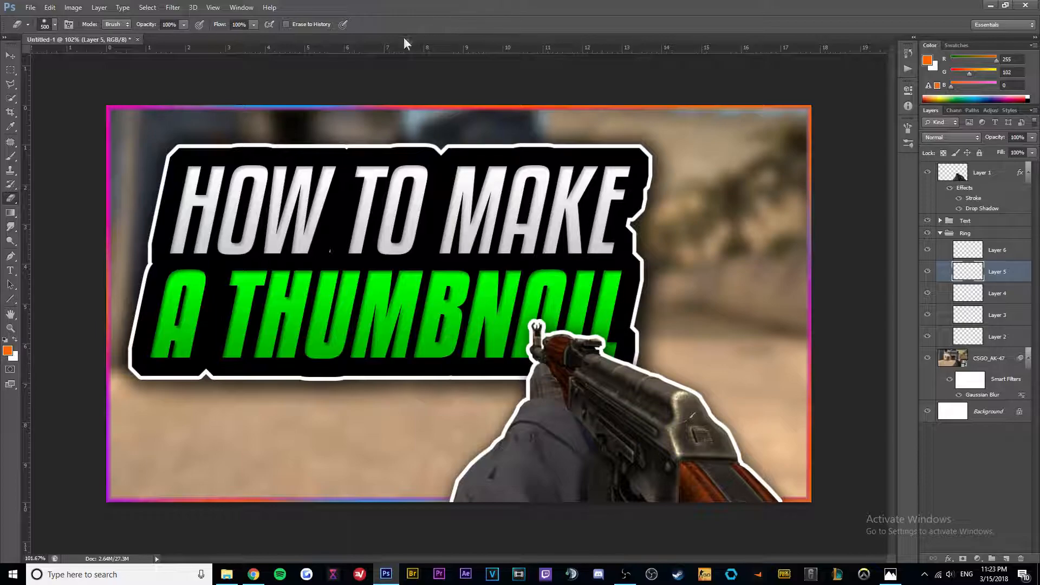
left_click(11, 55)
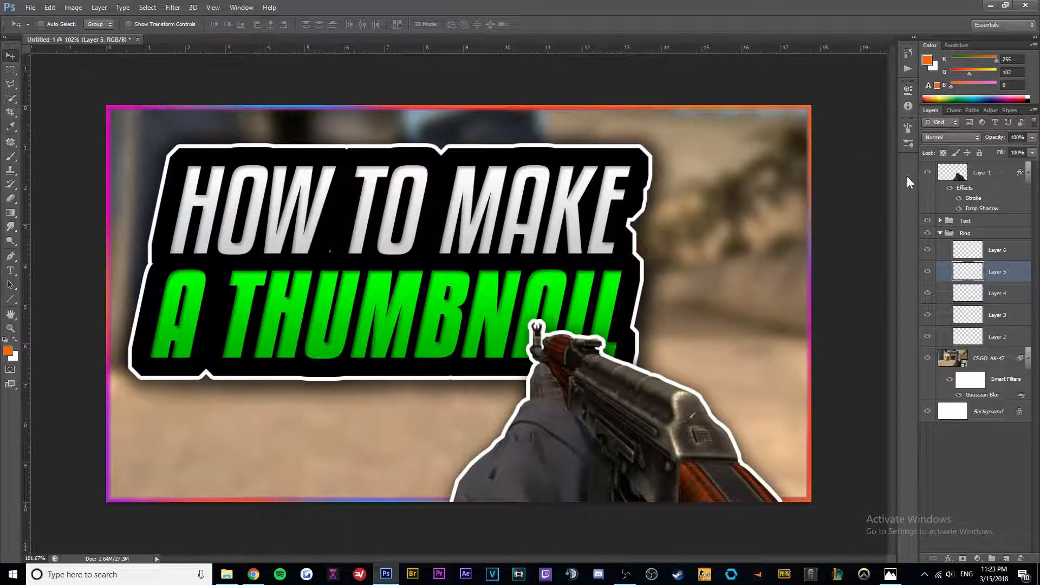
left_click(985, 251)
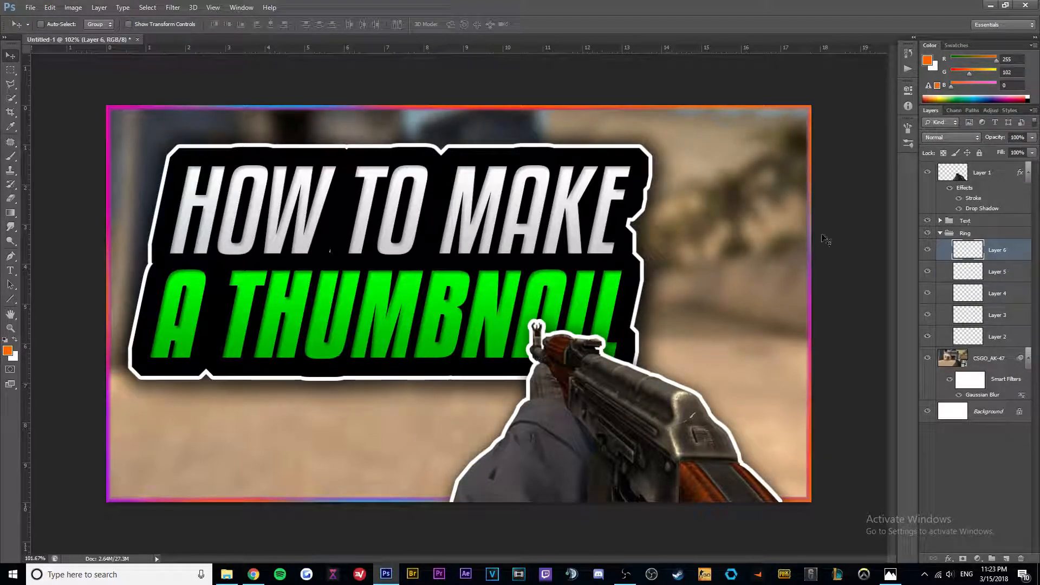
left_click(10, 199)
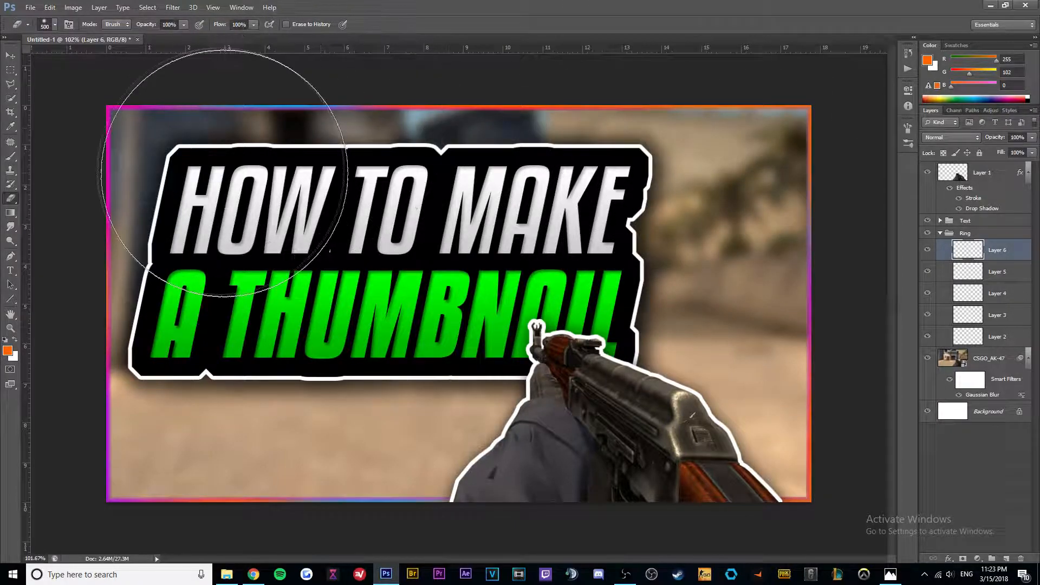
left_click(16, 55)
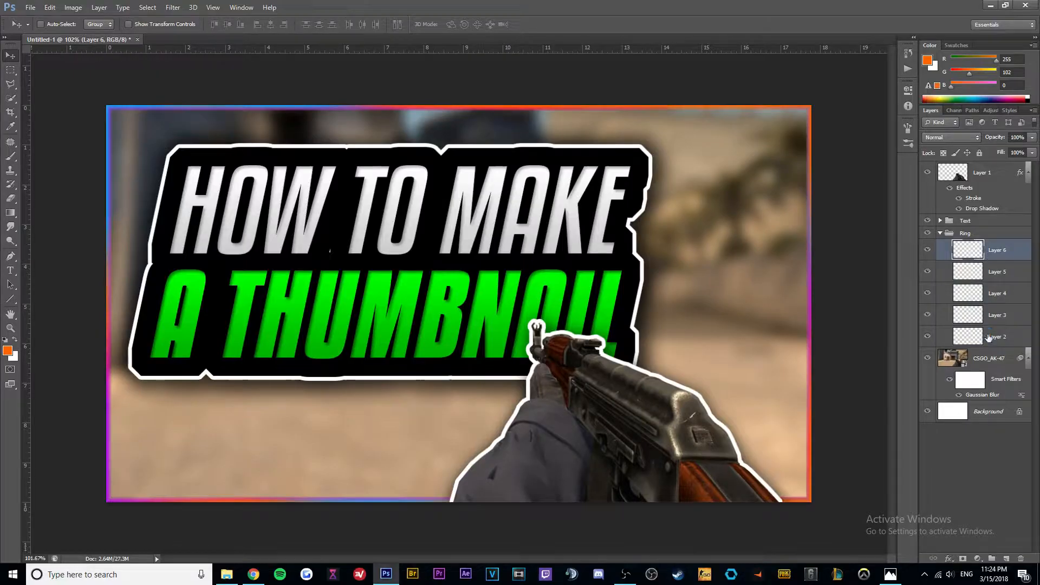
Step: Undo the recent eraser strokes on the Ring group's border layers
left_click(994, 316)
key("ctrl+alt+z")
key("ctrl+alt+z")
key("ctrl+alt+z")
key("ctrl+alt+z")
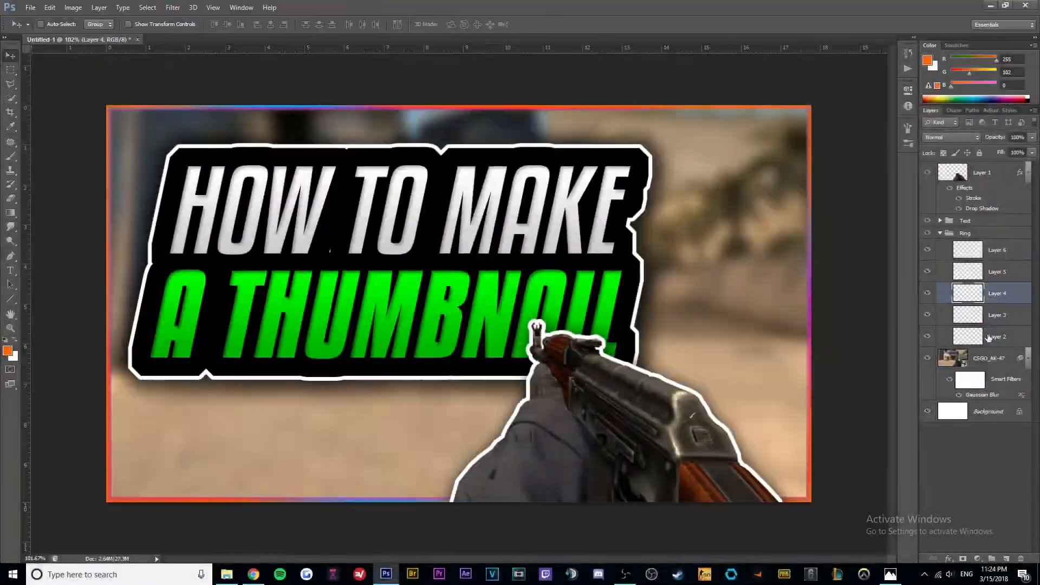
key("ctrl+alt+z")
key("ctrl+alt+z")
key("ctrl+alt+z")
key("ctrl+alt+z")
key("ctrl+alt+z")
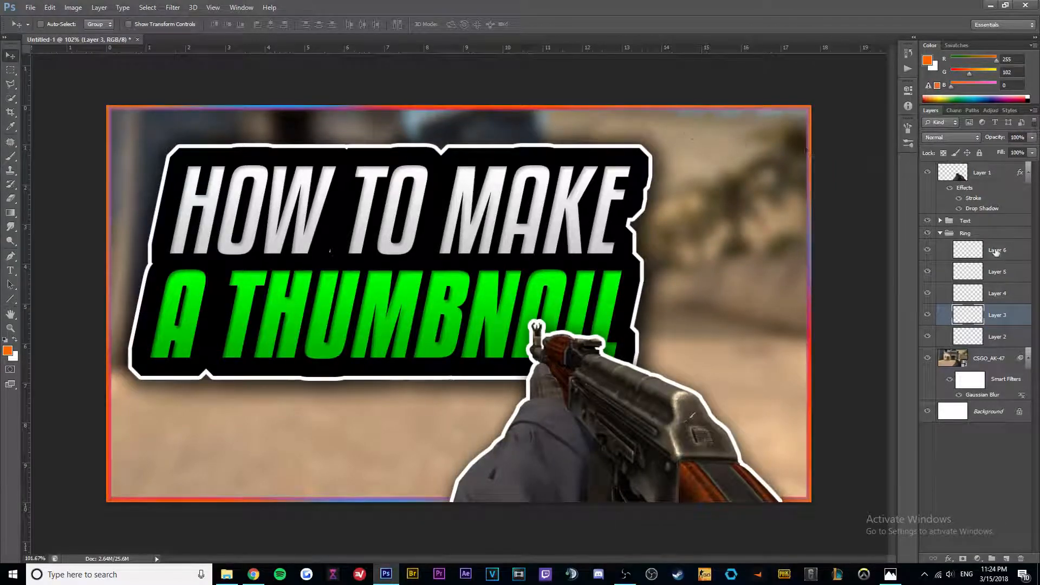
Step: Make a border selection around the canvas edge and refill it with orange on Layer 6
left_click(978, 250)
key("alt+BackSpace")
key("ctrl+z")
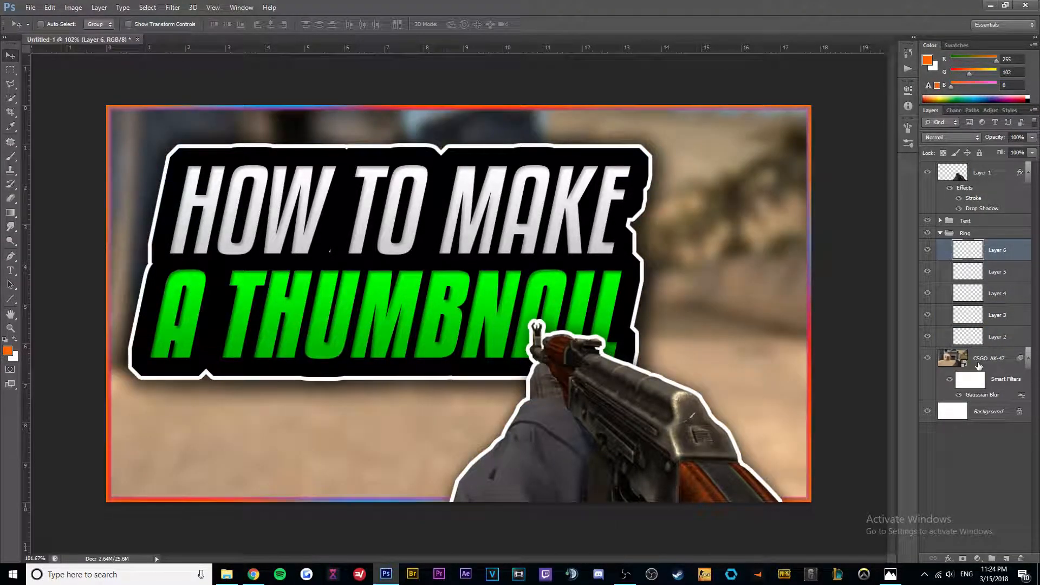
left_click(147, 8)
mouse_move(188, 127)
left_click(281, 127)
key("Return")
Step: Pick light blue as the foreground colour and refill the border selection on Layer 5 with it
left_click(975, 279)
double_click(972, 275)
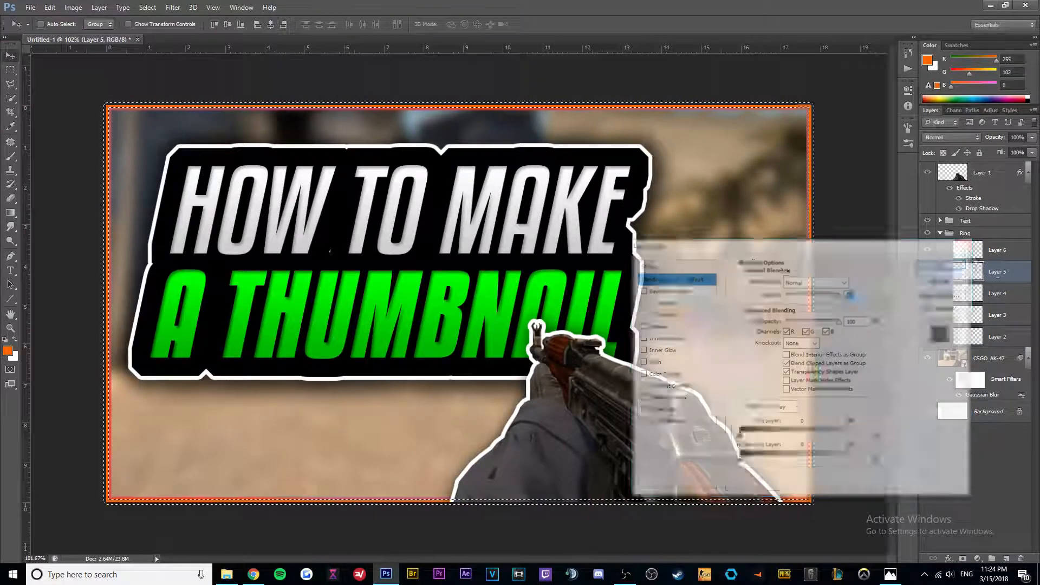
left_click(959, 245)
left_click_drag(539, 203, 467, 244)
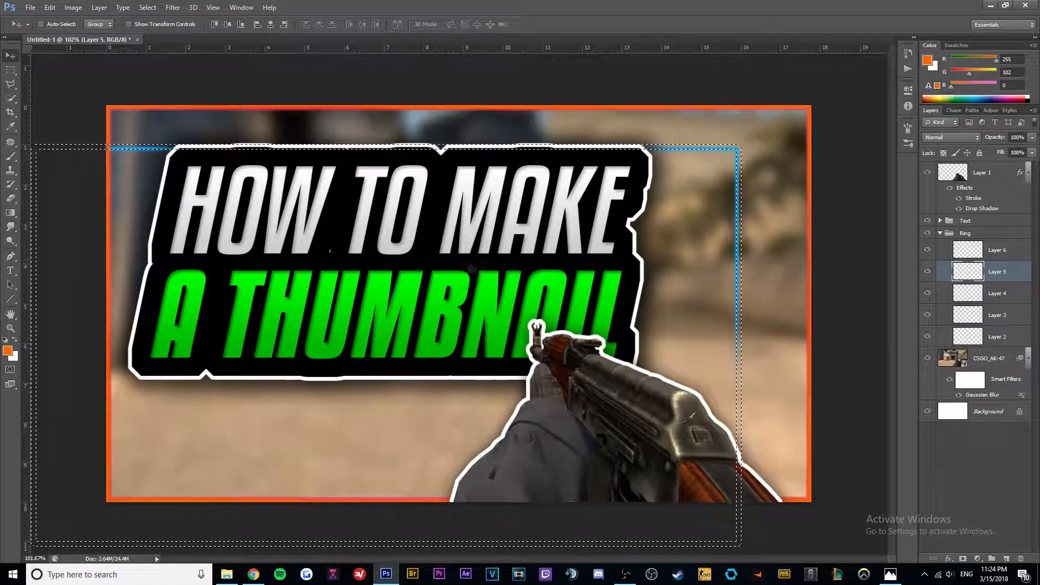
key("ctrl+z")
left_click(7, 350)
left_click(764, 360)
left_click(864, 293)
Step: Pick red as the foreground colour and refill the border selection on Layer 4
left_click(975, 295)
left_click_drag(542, 228, 402, 276)
key("ctrl+z")
left_click(7, 351)
left_click(760, 298)
left_click_drag(760, 303, 763, 300)
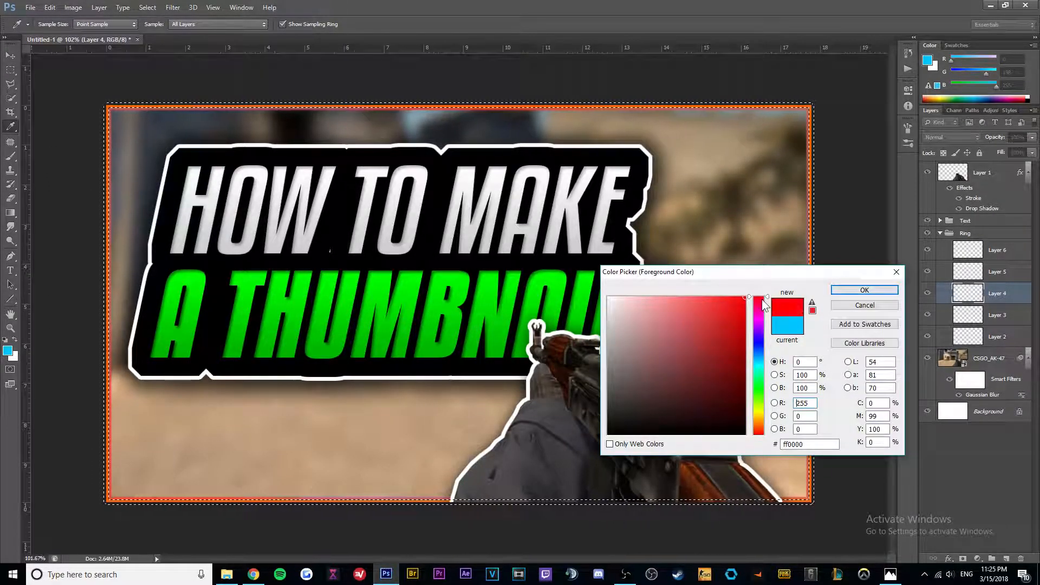
left_click(863, 290)
Step: Pick magenta as the foreground colour and refill the border selection on Layer 3 with it
left_click(975, 314)
left_click(8, 350)
left_click(760, 318)
left_click(864, 290)
Step: Refill the border selection on Layer 4 with pinkish red (R 255, G 0, B 54)
left_click(976, 293)
left_click(8, 350)
left_click(760, 299)
left_click(863, 290)
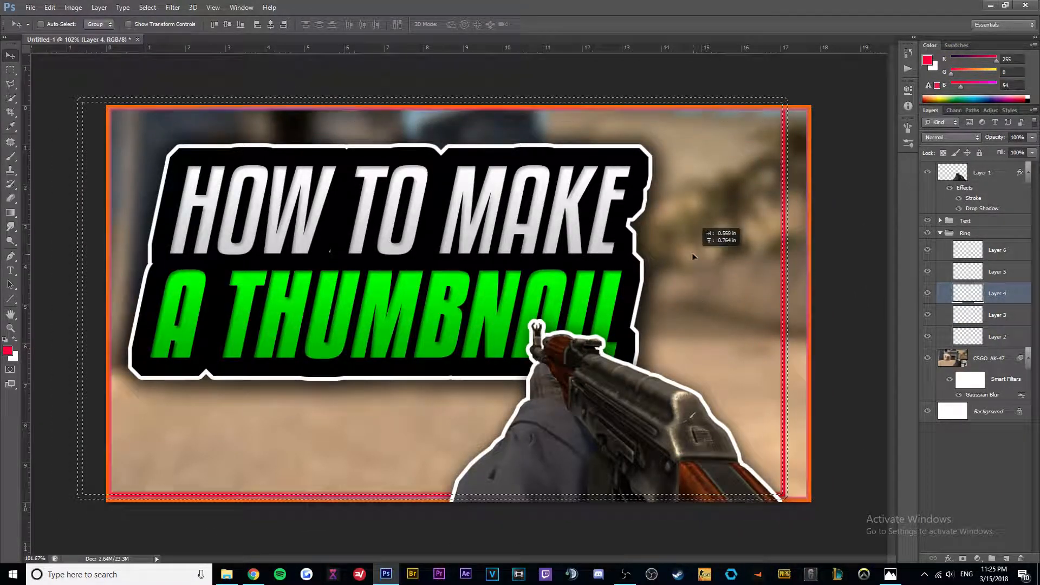
left_click(975, 314)
left_click_drag(681, 291, 637, 270)
key("ctrl+z")
Step: Refill the border selection on Layer 2 with purple (R 174, G 0, B 255)
left_click(999, 337)
left_click_drag(719, 271, 626, 245)
key("ctrl+z")
left_click(7, 350)
left_click(760, 327)
left_click(843, 288)
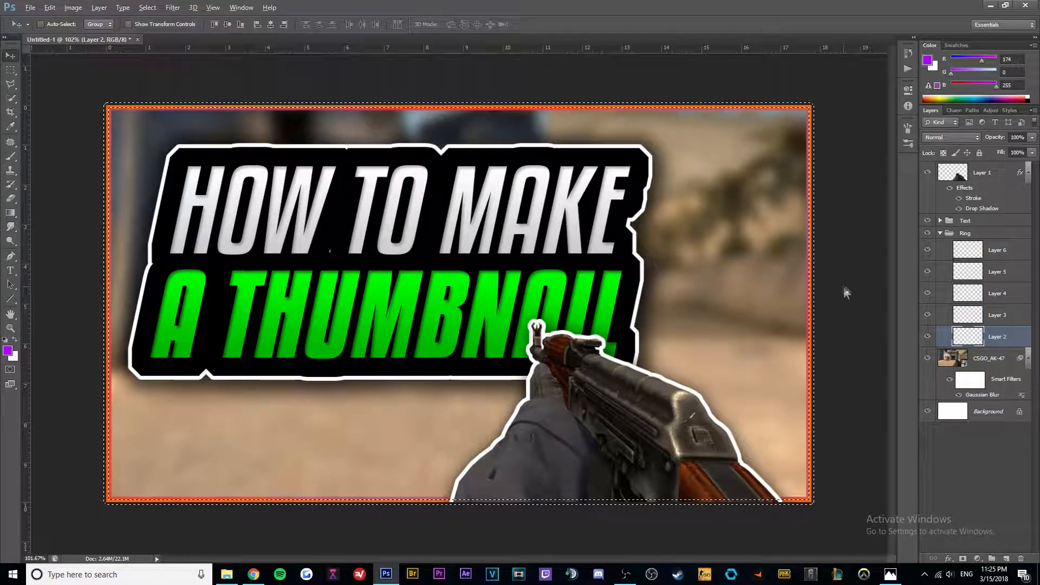
Step: Clear the border selection and hide Layers 4, 5 and 6 in the Ring group
left_click(997, 250)
left_click_drag(927, 250, 927, 292)
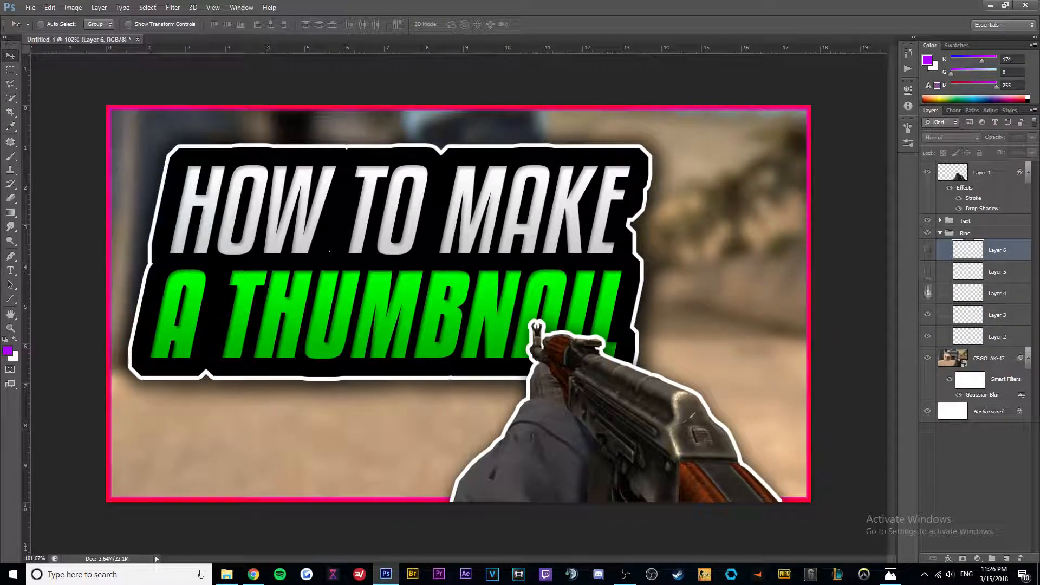
left_click(928, 315)
left_click(927, 315)
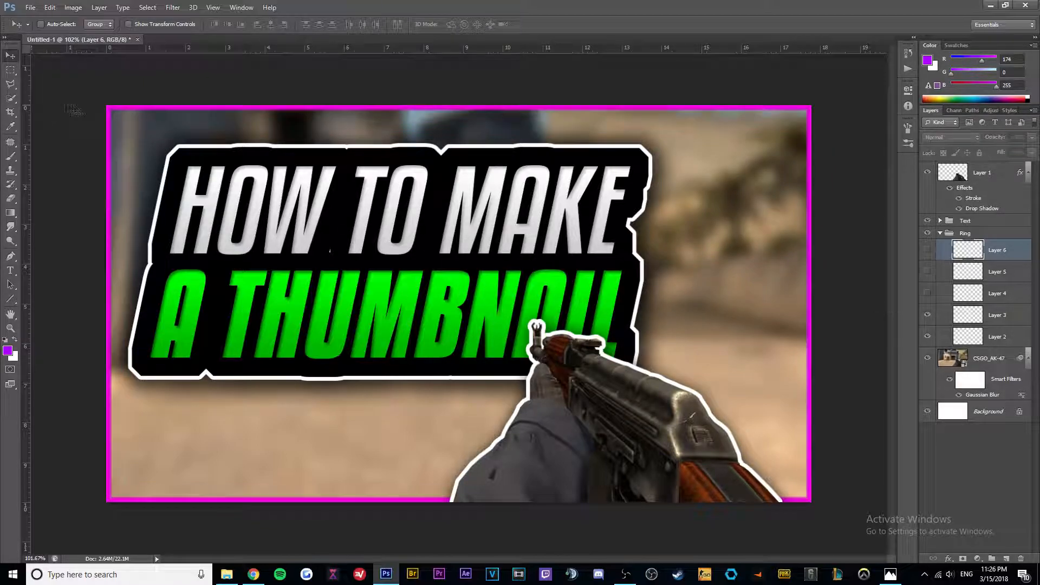
Step: Erase parts of the magenta border on Layer 3 with the 500 px eraser, and show Layer 4 and erase parts of its red border
left_click(997, 315)
left_click(11, 196)
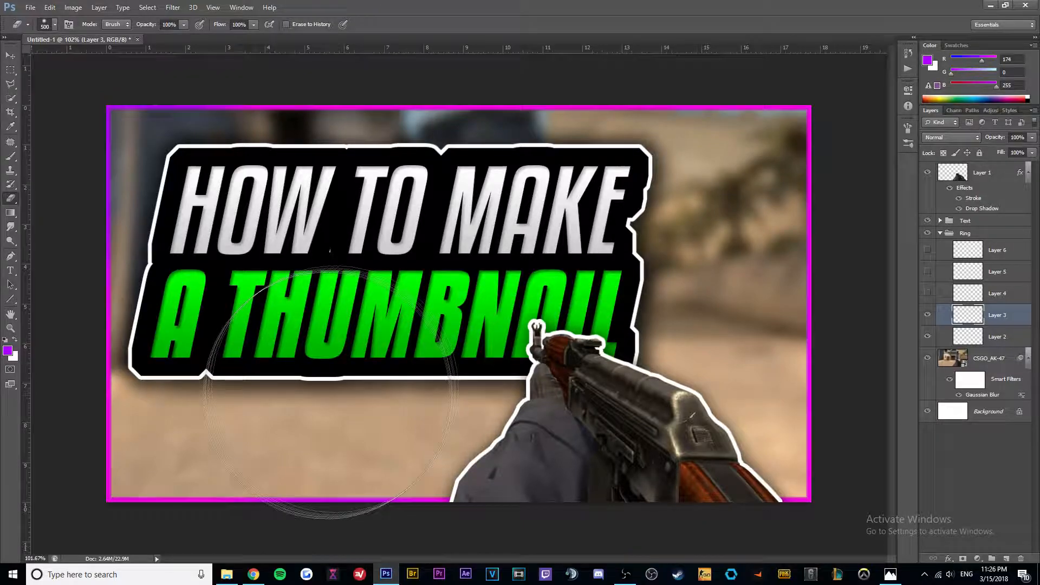
left_click(927, 293)
left_click(993, 300)
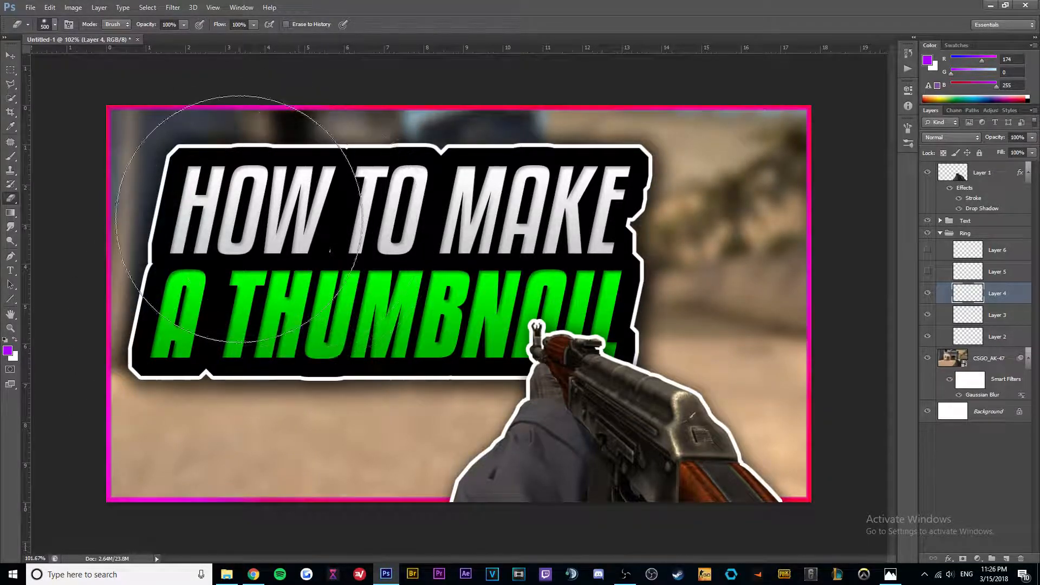
Step: Erase further parts of the borders on Layers 3 and 4 along the canvas's right and upper edges to expose purple
key("alt+bracketleft")
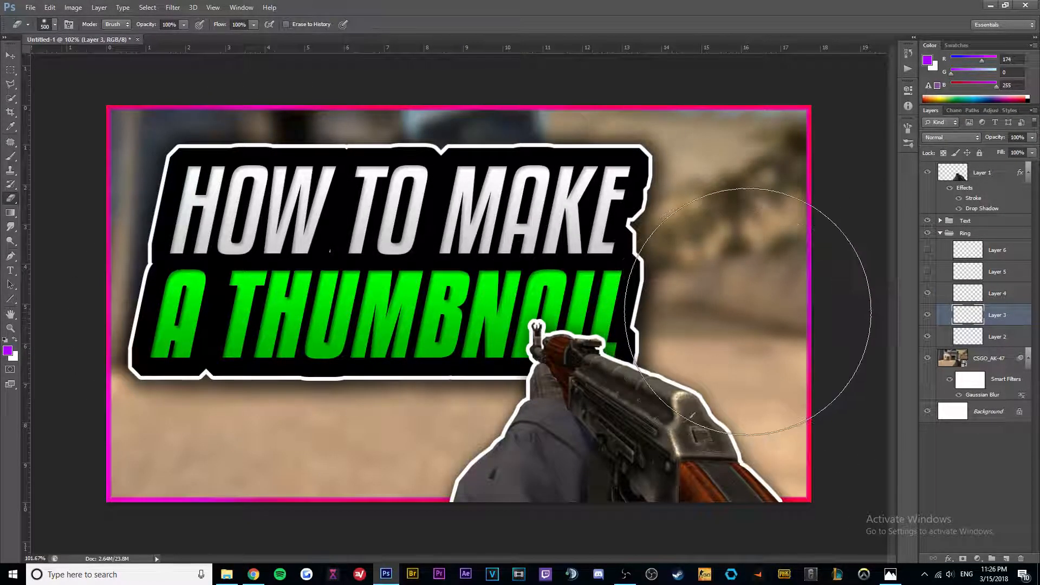
key("alt+bracketright")
key("alt+bracketleft")
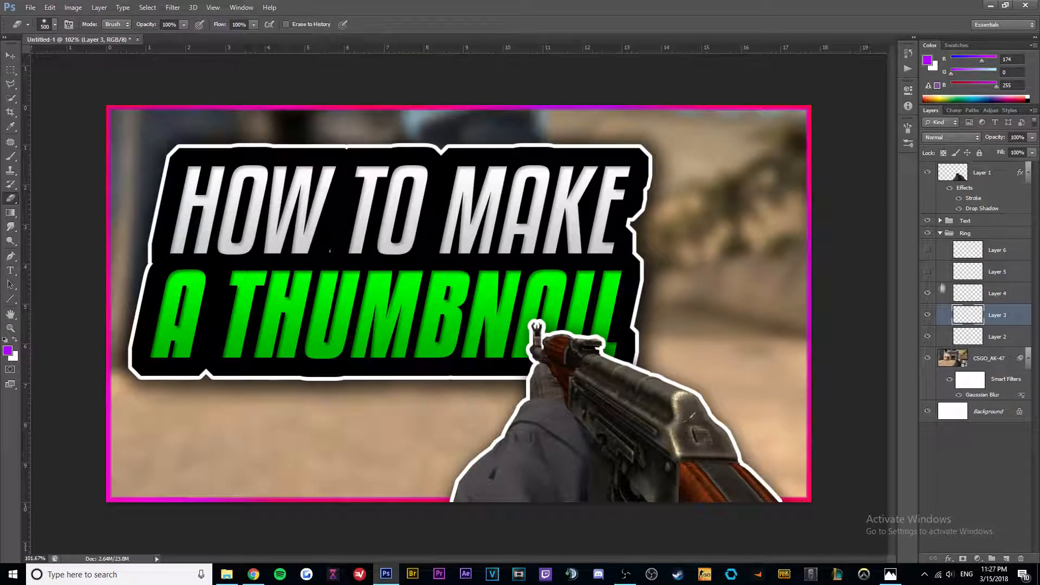
Step: Show Layer 5 and erase parts of its blue border with the 500 px eraser, keeping Layer 6 hidden
left_click(928, 271)
left_click(967, 272)
left_click(145, 189)
left_click(344, 433)
left_click(927, 250)
left_click(927, 250)
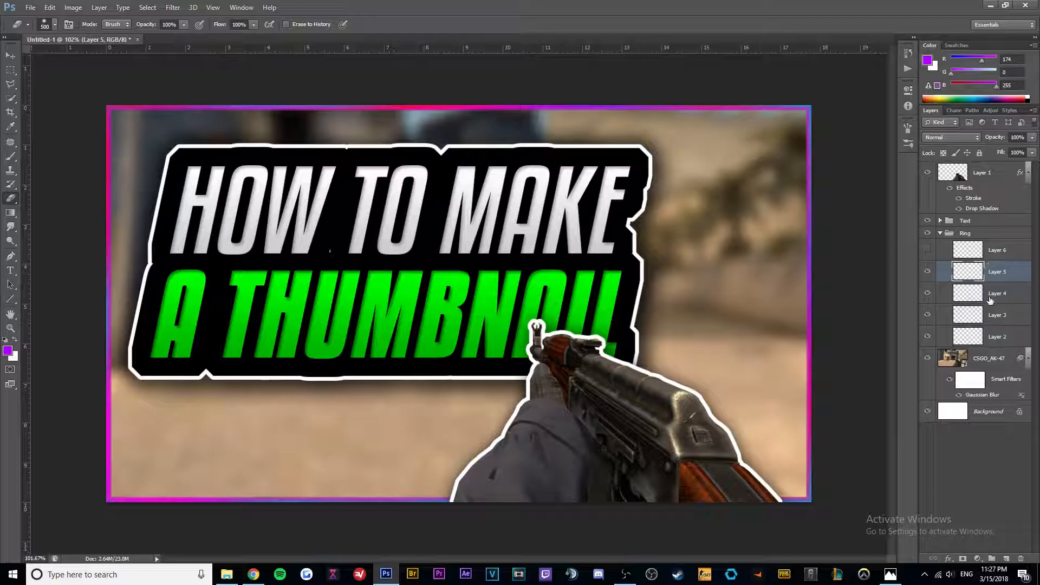
Step: Show Layer 6 and erase parts of its orange border with the 500 px eraser to blend it with the other colours
key("alt+bracketleft")
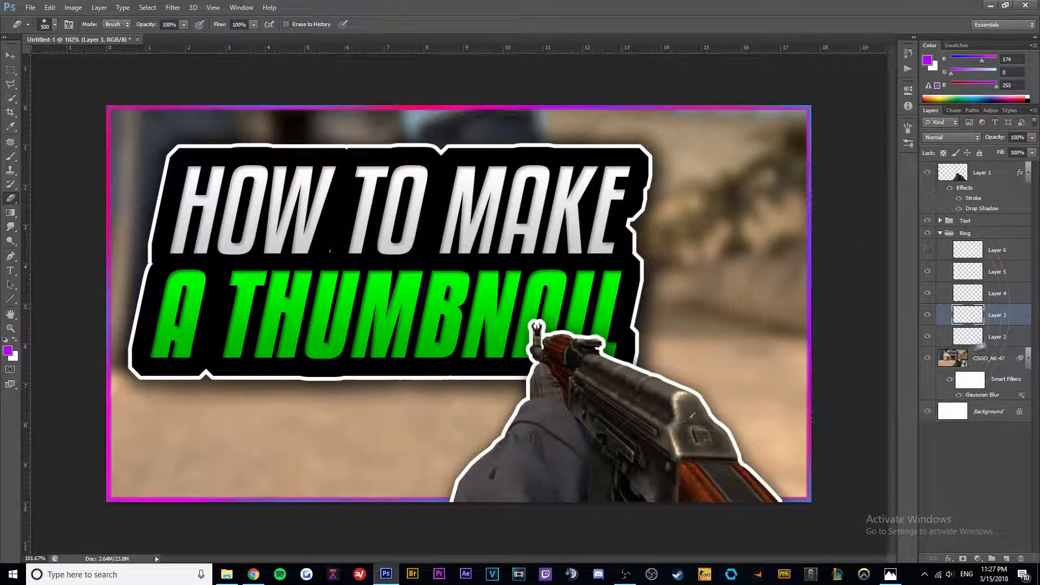
left_click(991, 249)
left_click(927, 249)
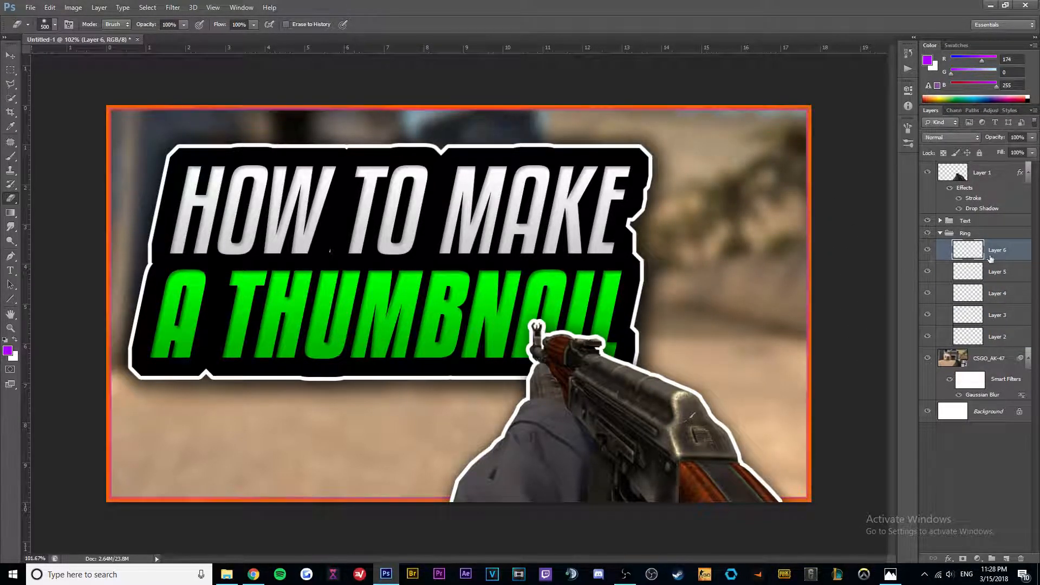
mouse_move(158, 183)
left_mouse_down()
mouse_move(220, 278)
mouse_move(245, 410)
mouse_move(204, 344)
mouse_move(414, 452)
mouse_move(921, 374)
left_mouse_up()
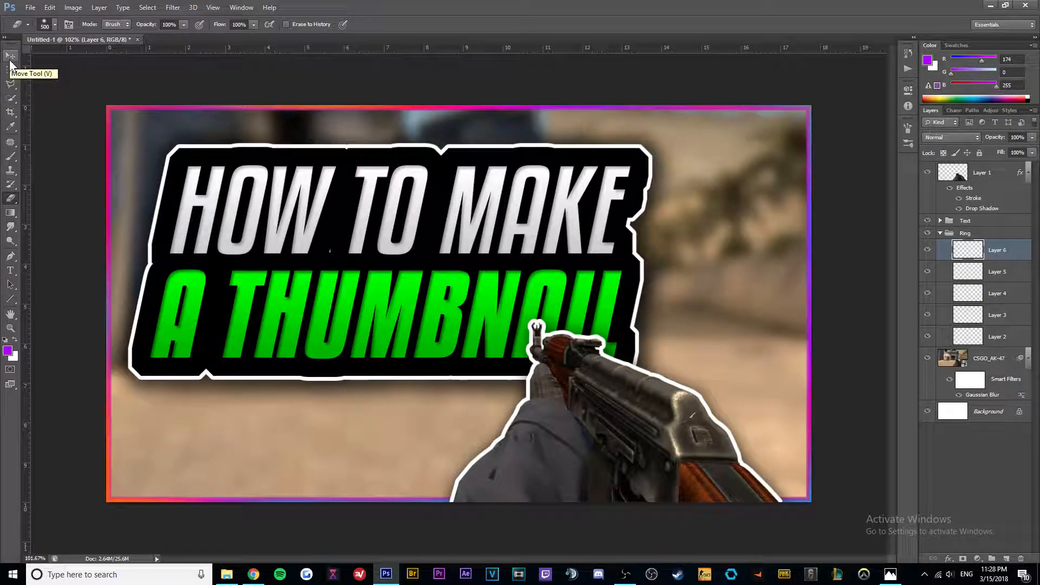
Step: Switch to the Move tool, collapse the Ring group and deselect all layers
left_click(10, 56)
left_click(940, 233)
left_click(1001, 387)
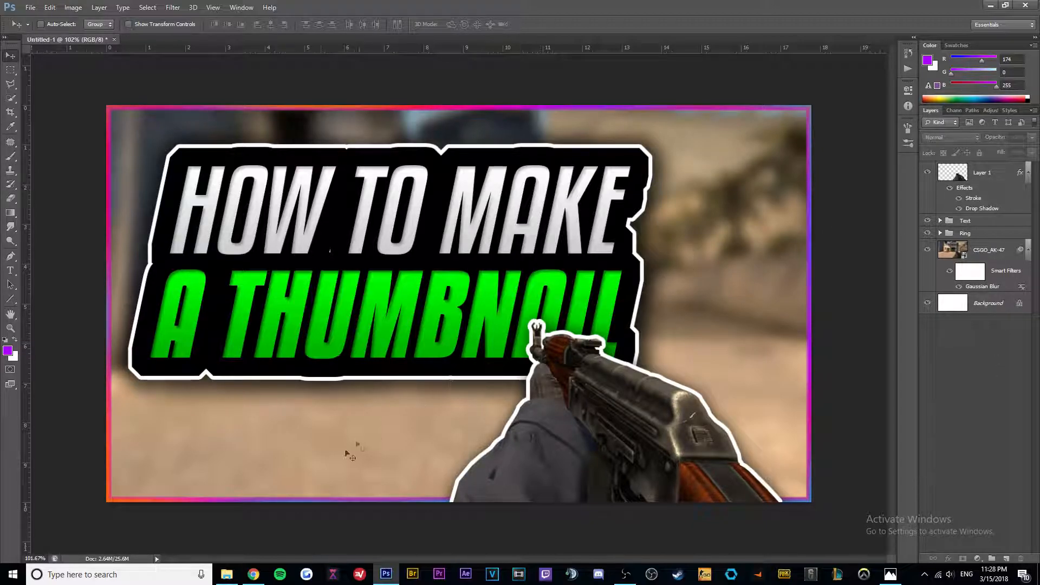
Step: Open the original CSGO_AK-47 image from the Downloads folder, compare it with the finished thumbnail, and close it
left_click(226, 575)
double_click(588, 198)
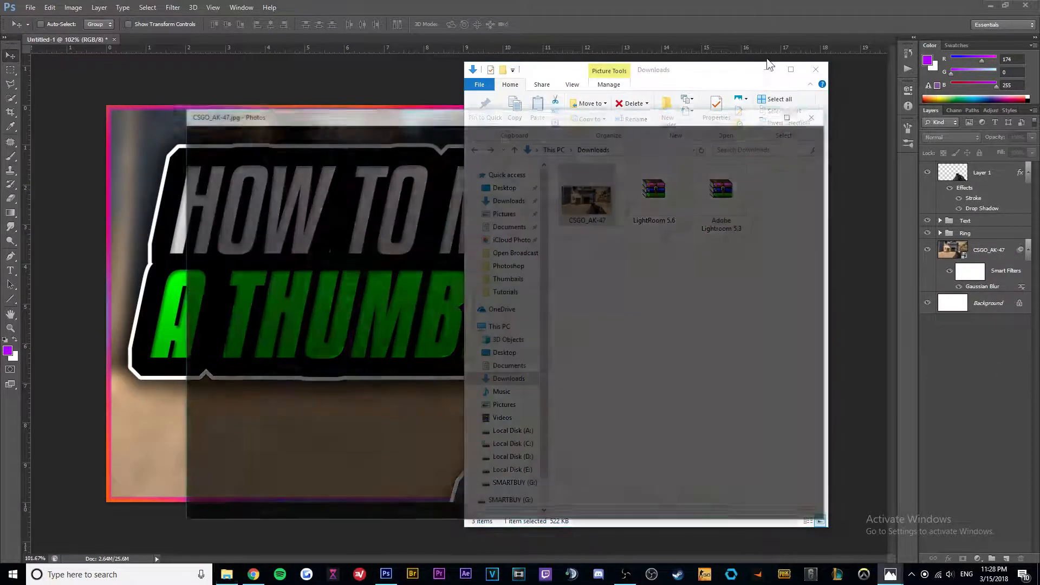
left_click(767, 70)
left_click_drag(579, 118, 247, 151)
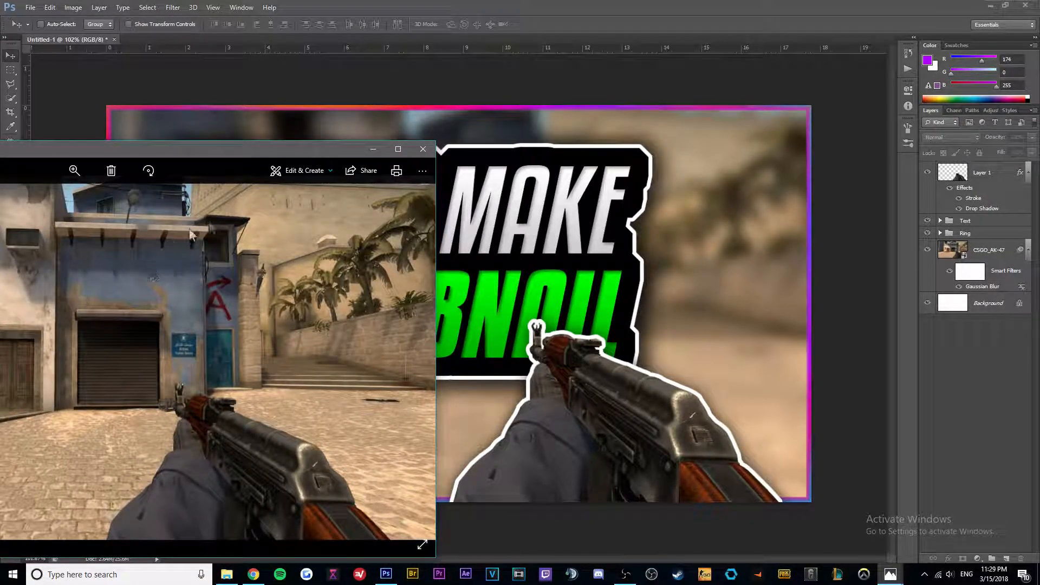
left_click_drag(279, 155, 988, 147)
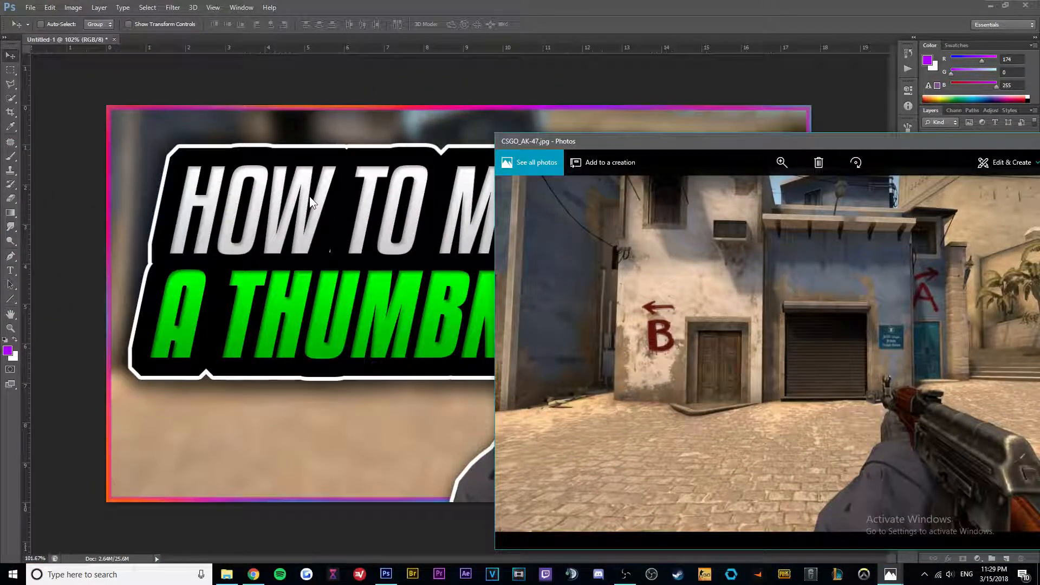
left_click_drag(860, 138, 505, 125)
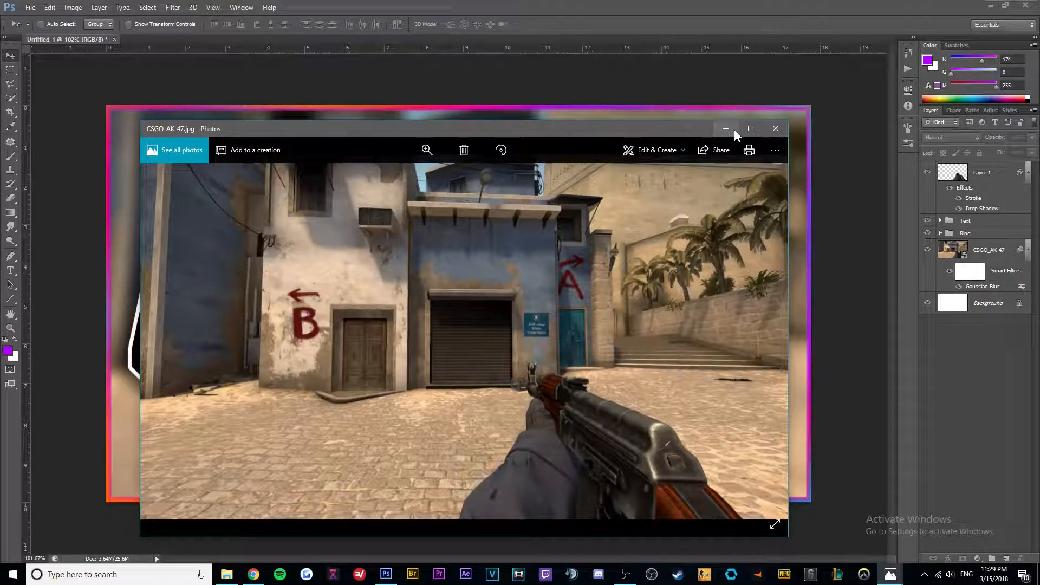
left_click(775, 129)
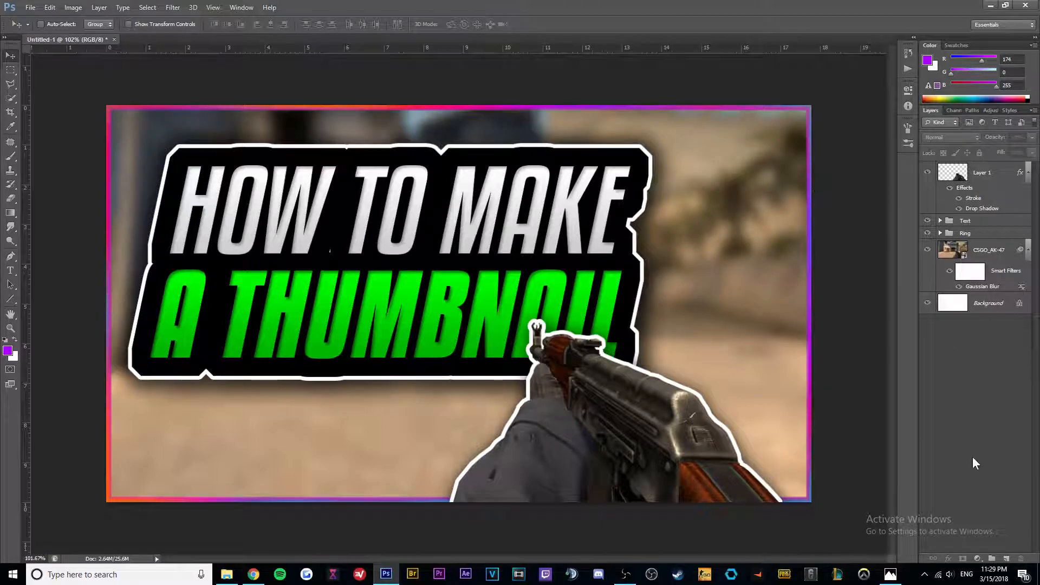
Step: View the example thumbnail SV Pro 15.png in Photos and close it
left_click(890, 574)
left_click_drag(464, 93, 430, 80)
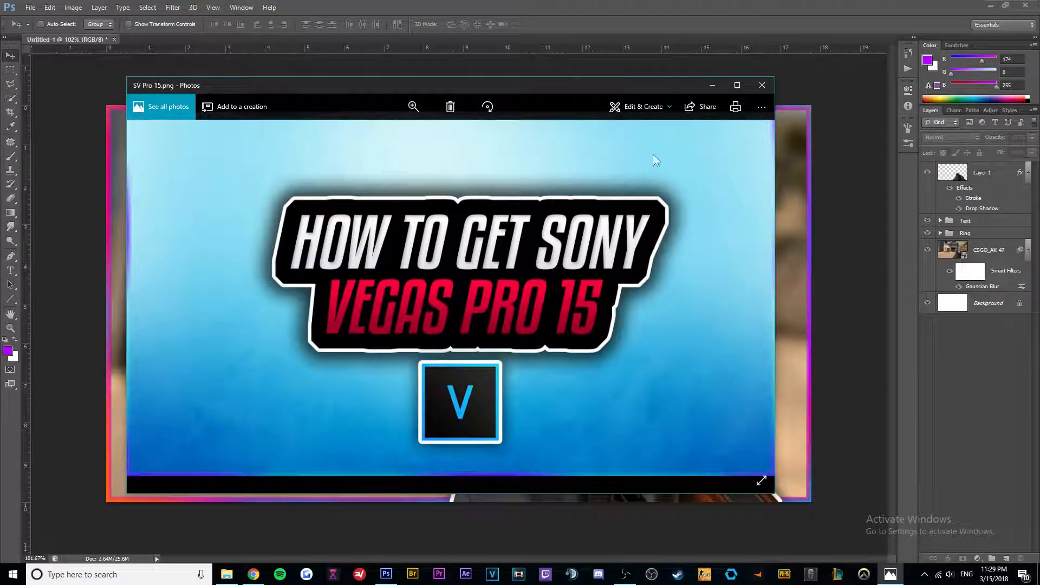
left_click(762, 85)
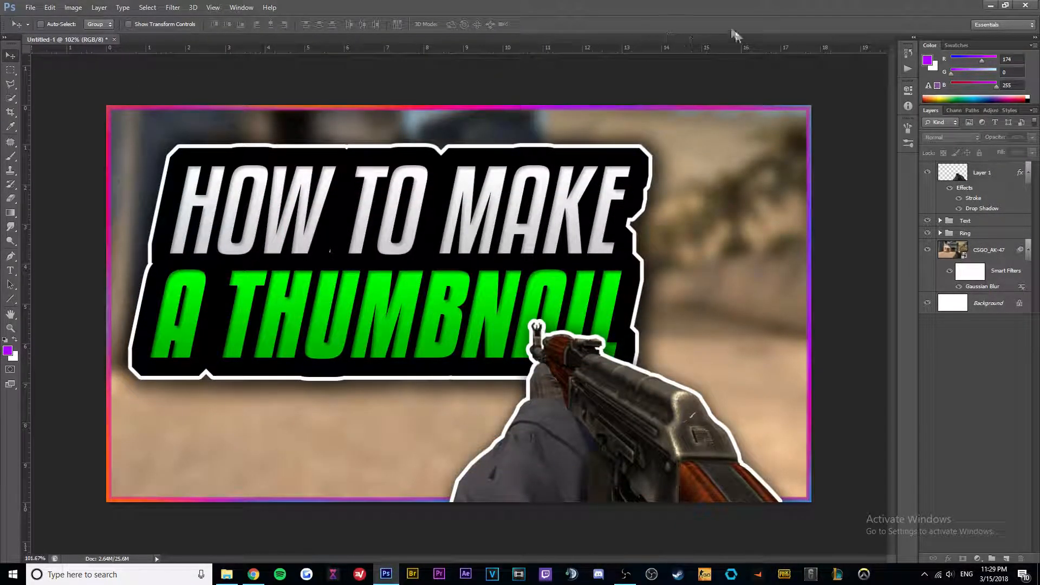